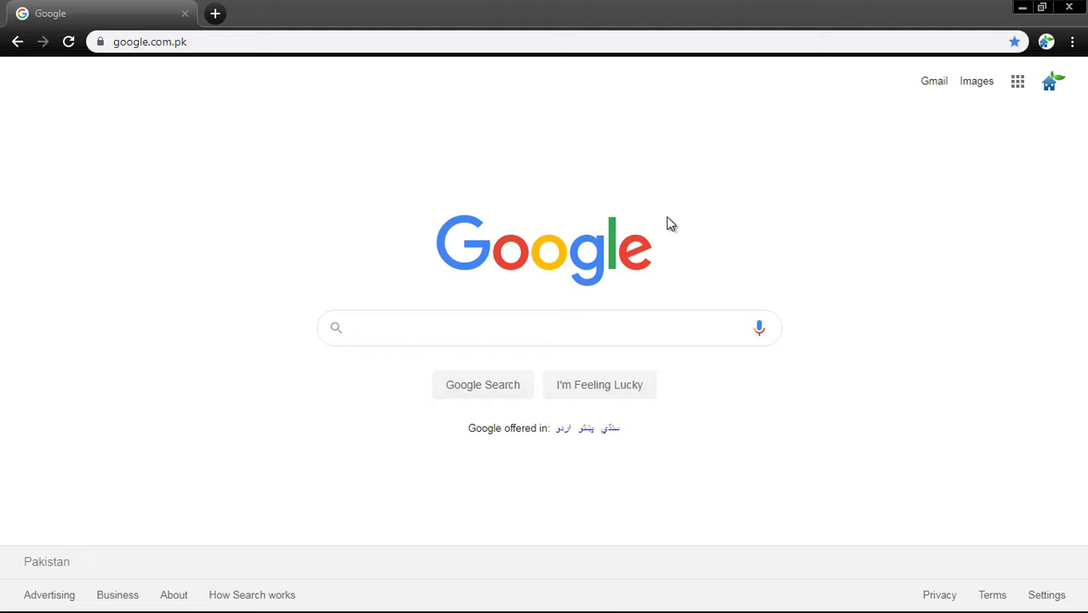
Search the web for PEER Ground Motion Database and open the PEER Center's database website
left_click(262, 42)
type("peer")
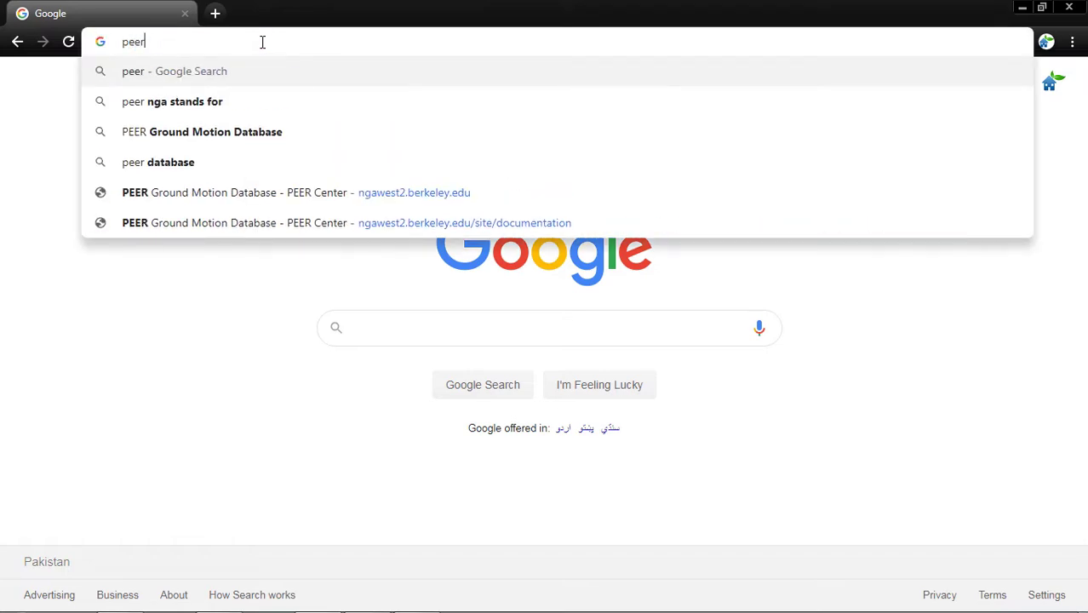
key("Down")
key("Down")
key("Return")
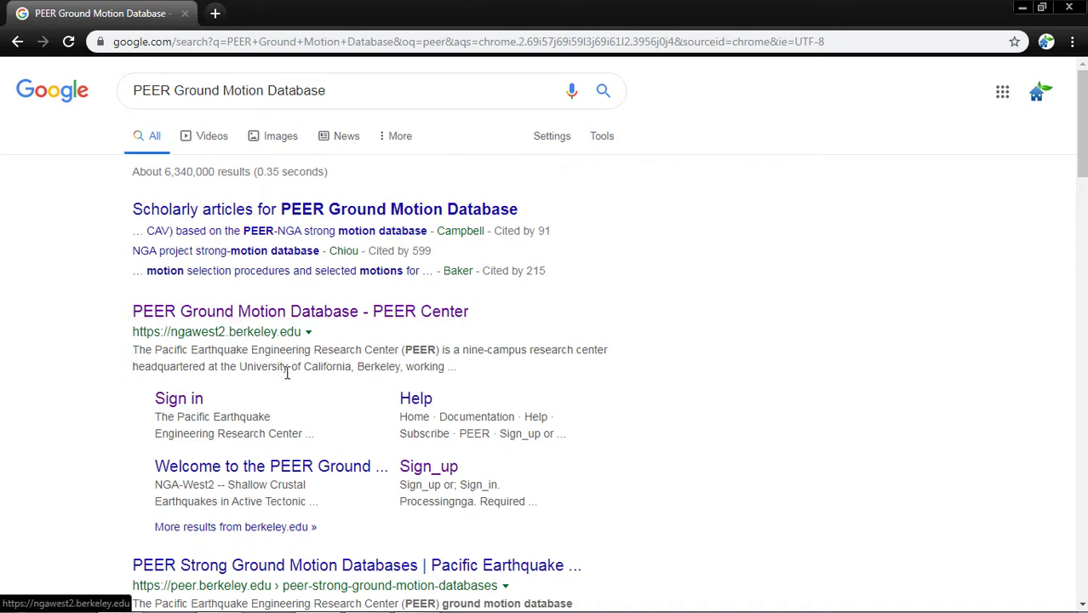
left_click(400, 320)
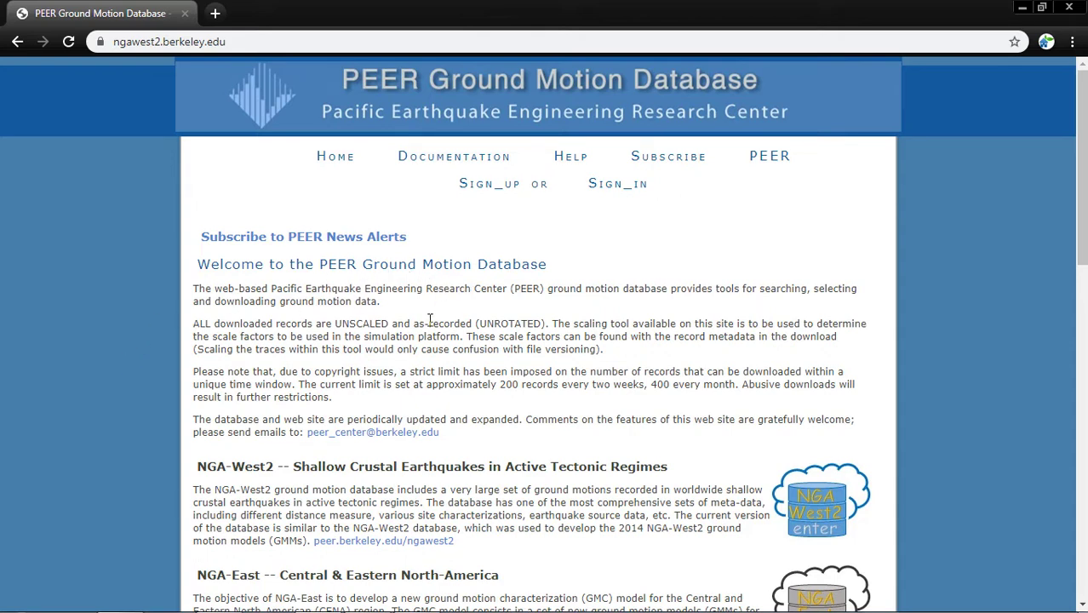
Open the Sign_up page from the database home page in a new tab and look over its registration form
scroll(430, 329, "down", 2)
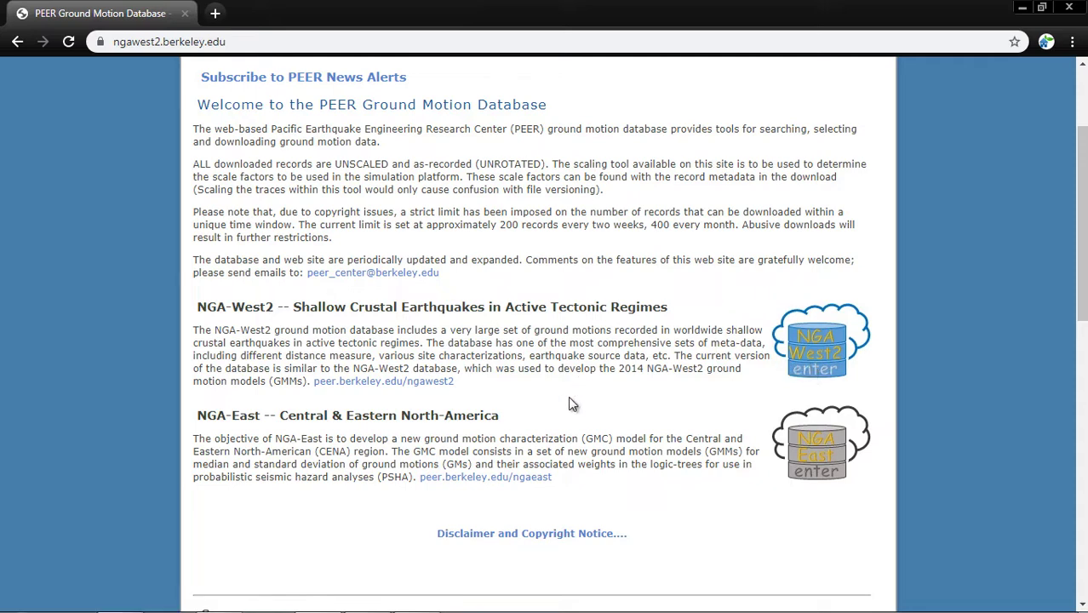
scroll(553, 357, "up", 2)
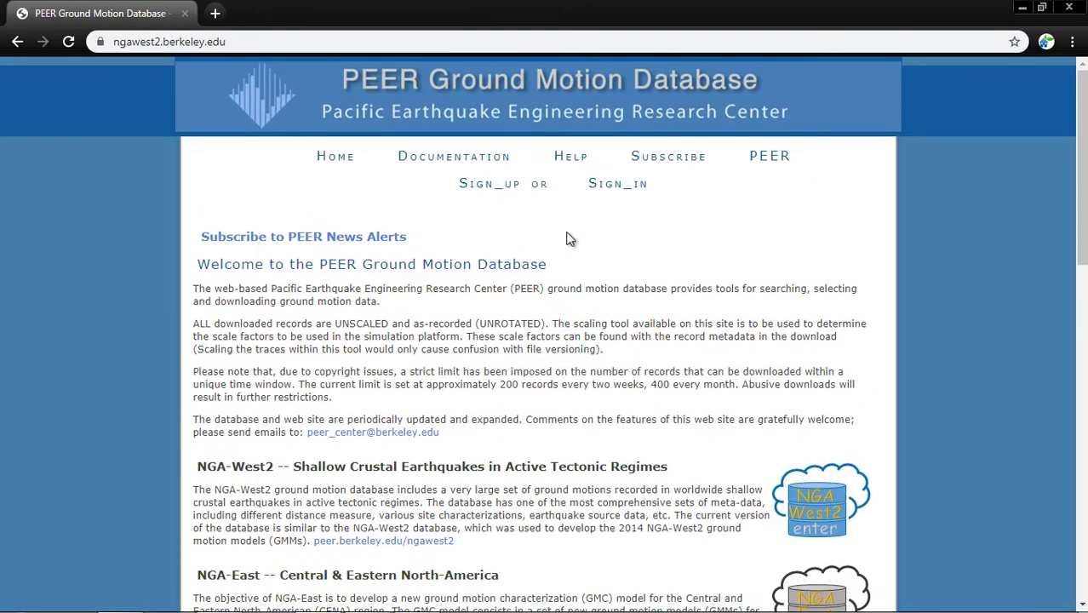
right_click(490, 186)
left_click(506, 204)
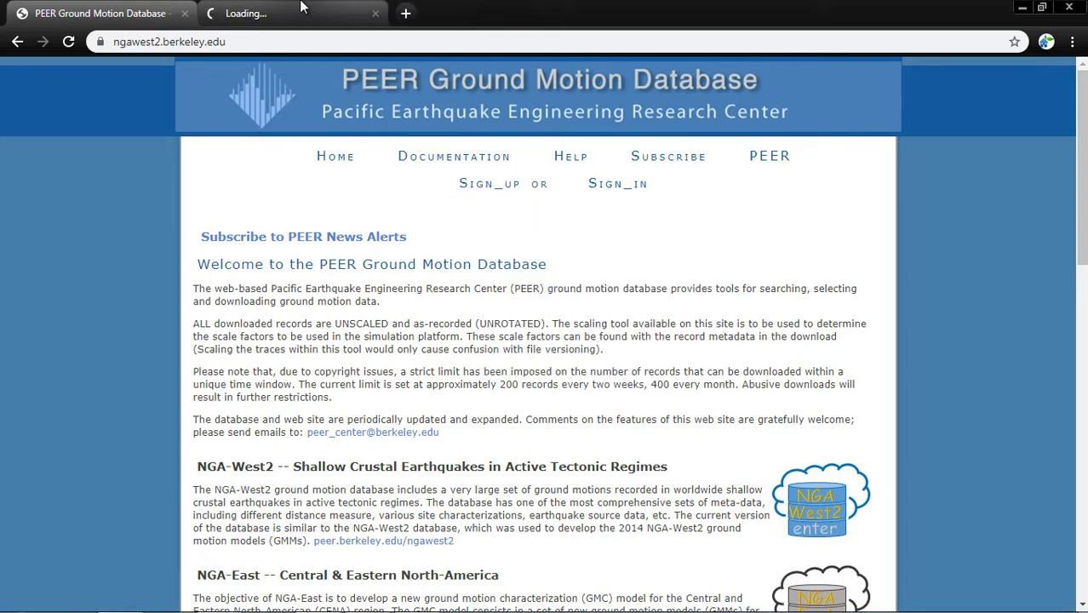
left_click(289, 10)
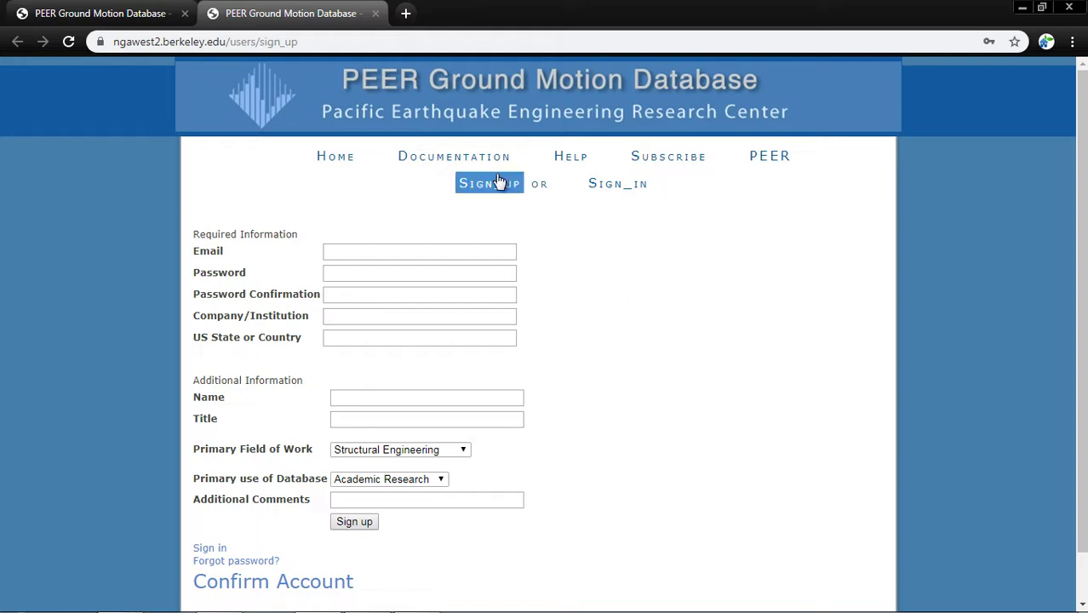
scroll(659, 474, "down", 1)
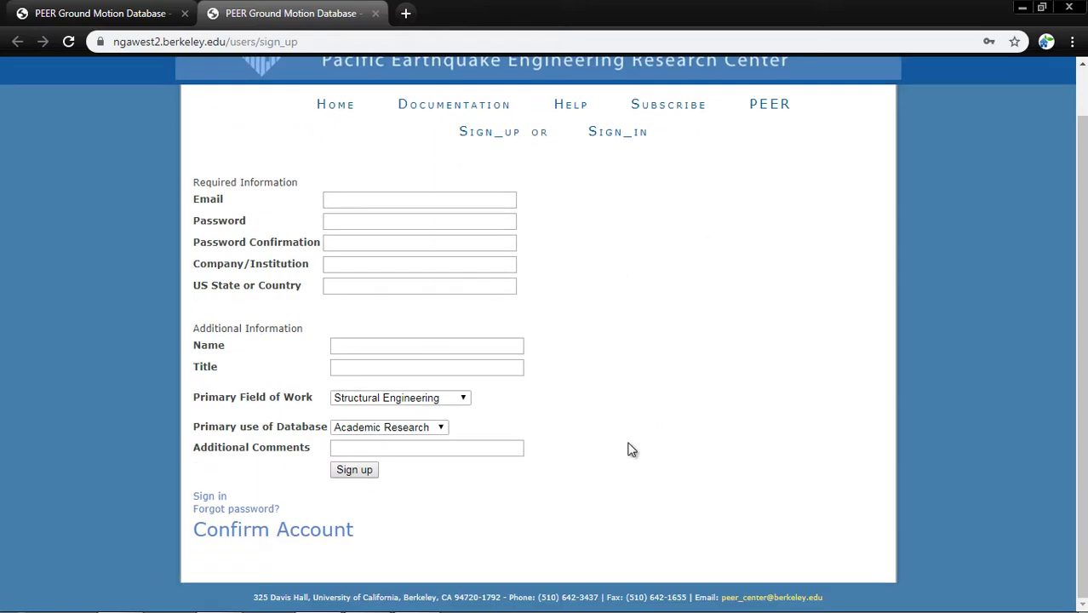
scroll(629, 448, "up", 1)
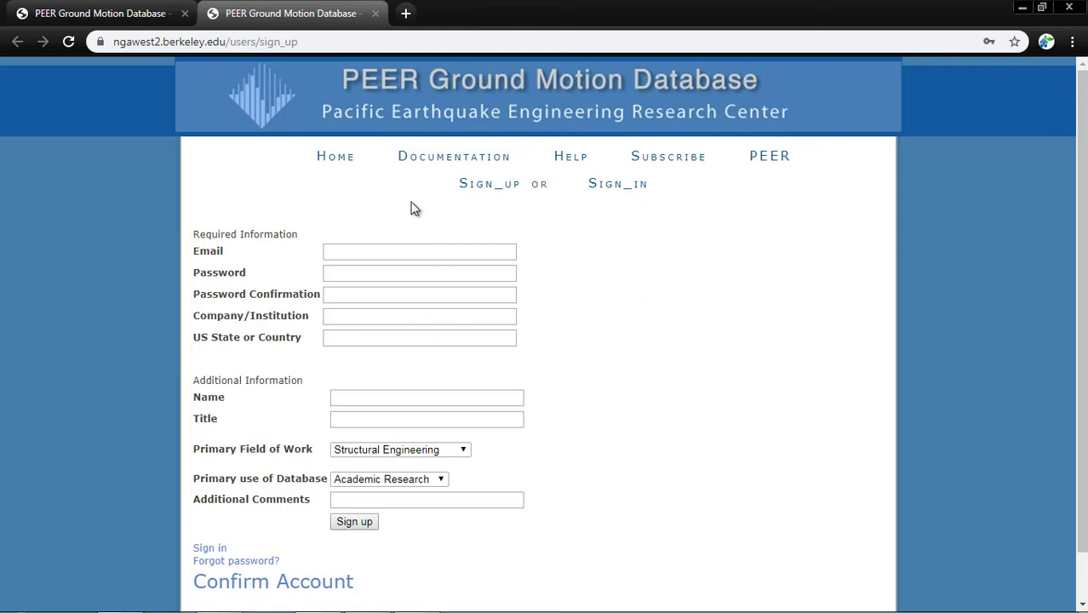
Sign in with the filled-in account e-mail and password, and save the login in the browser
left_click(626, 196)
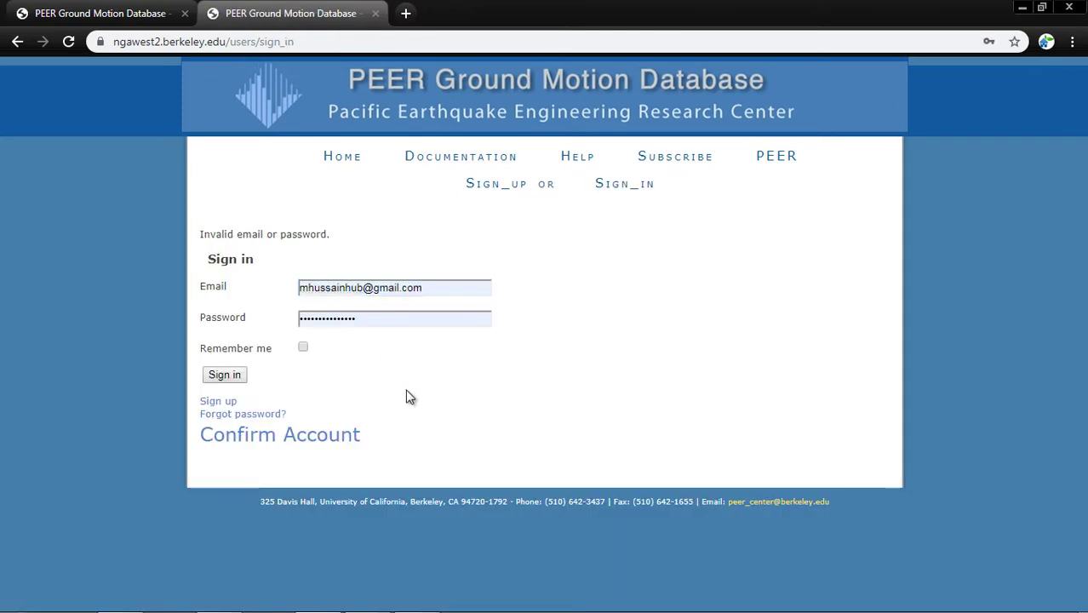
left_click(223, 380)
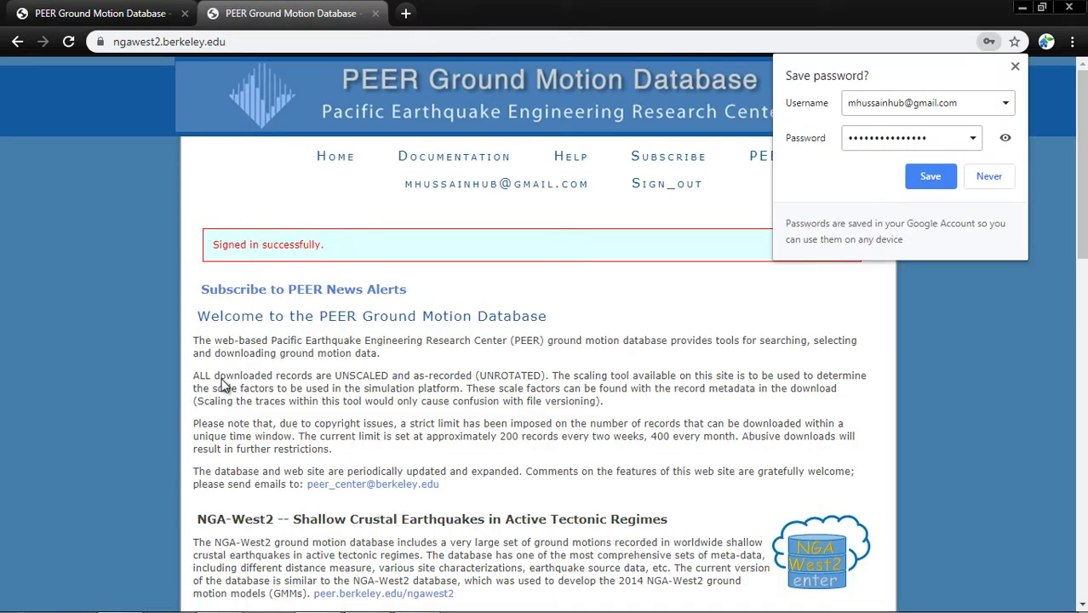
left_click(930, 177)
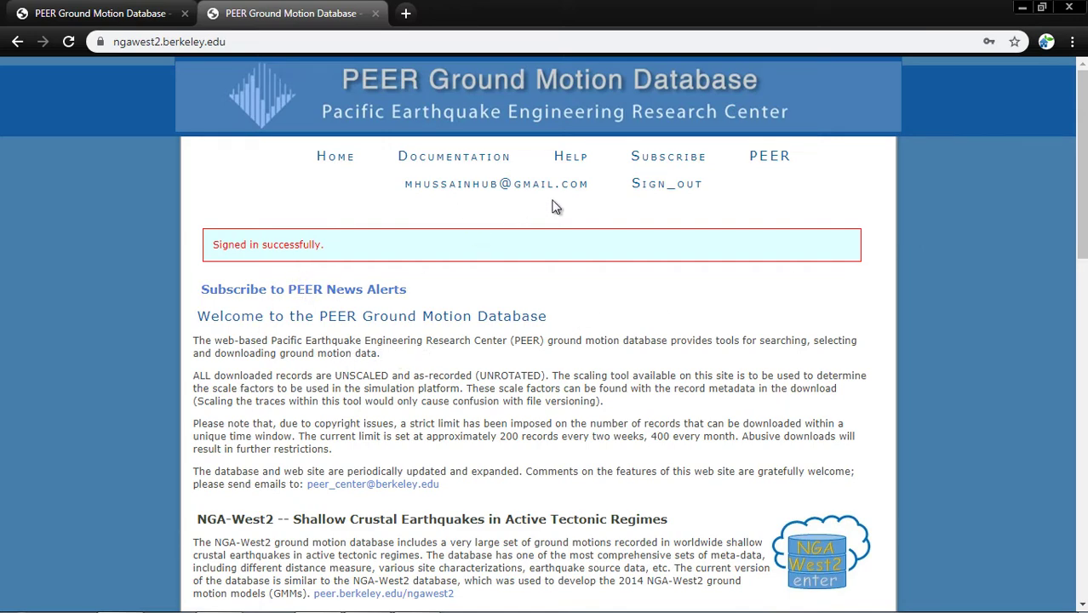
Open the NGA-West2 database for shallow crustal earthquakes in a new tab and switch to it
scroll(469, 328, "down", 3)
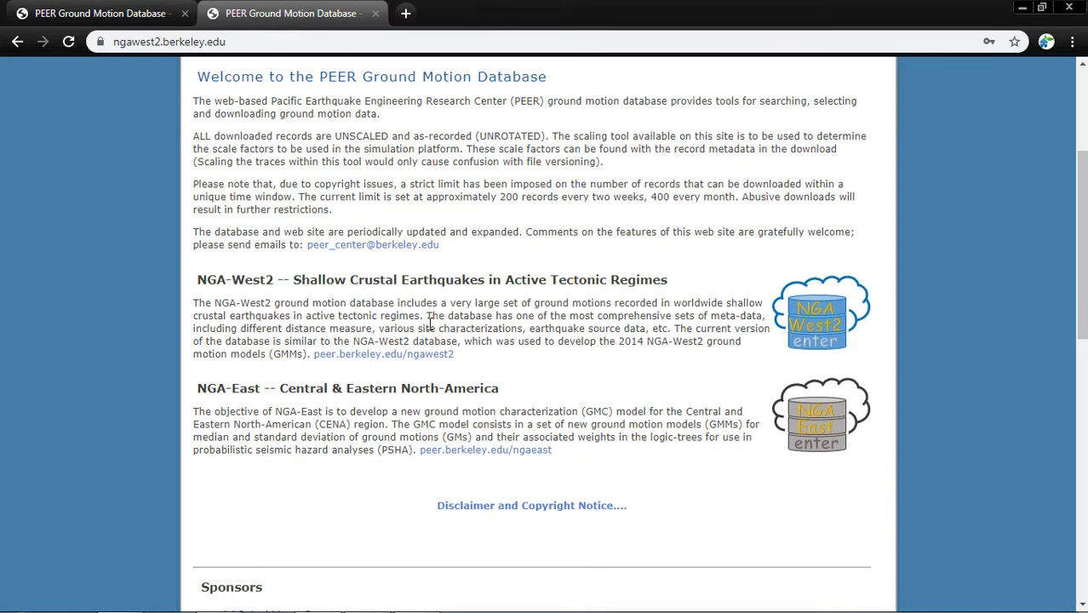
right_click(811, 332)
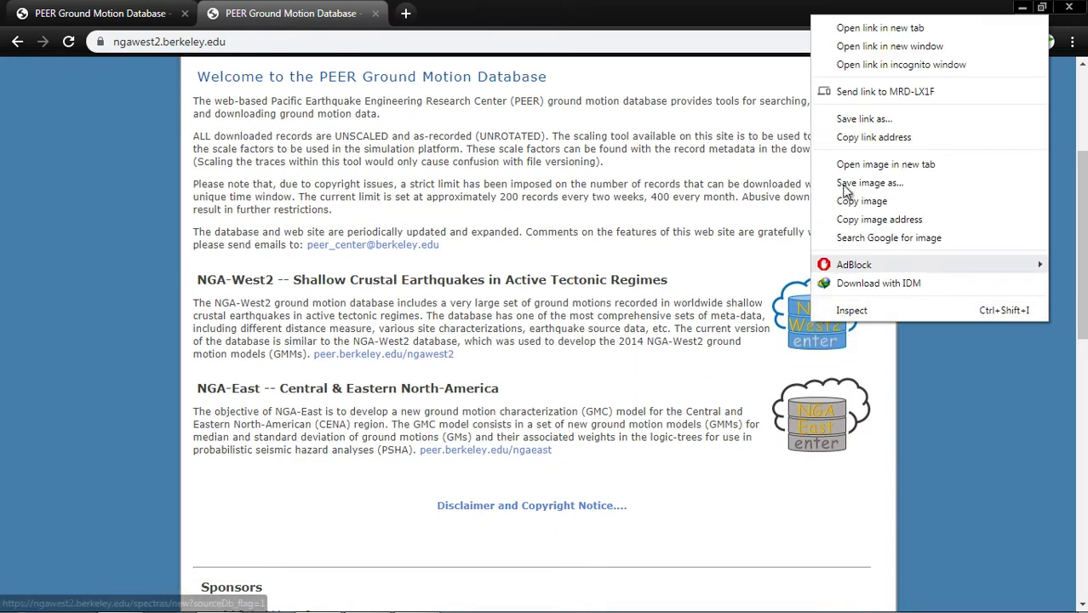
left_click(868, 31)
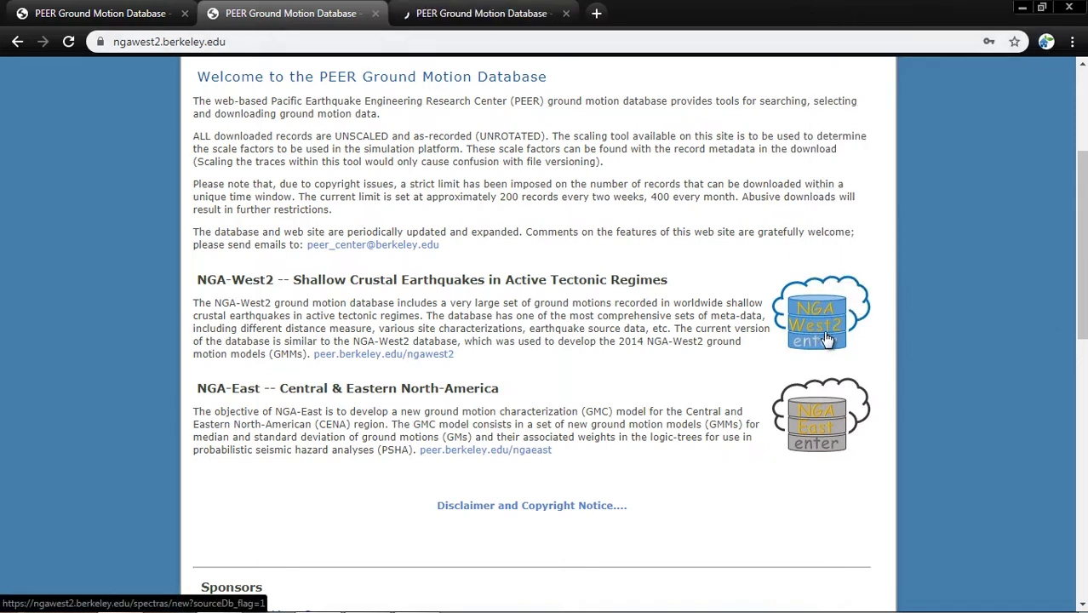
left_click(528, 12)
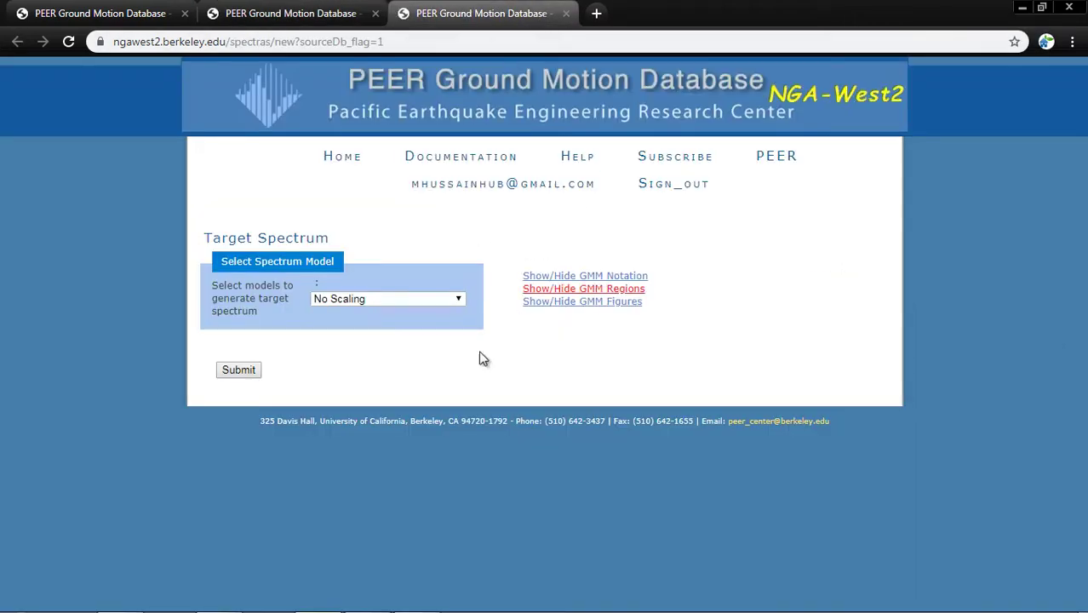
Return to the database home page, open its documentation, and go to the NGA West-2 main page to find the related Flatfiles link
left_click(361, 13)
scroll(432, 276, "up", 5)
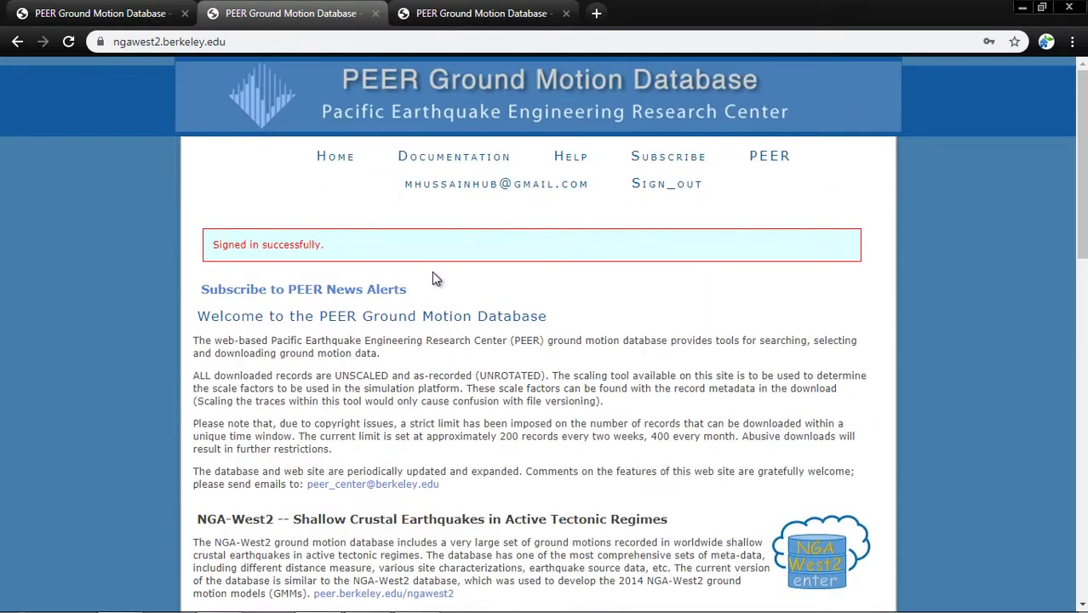
left_click(432, 158)
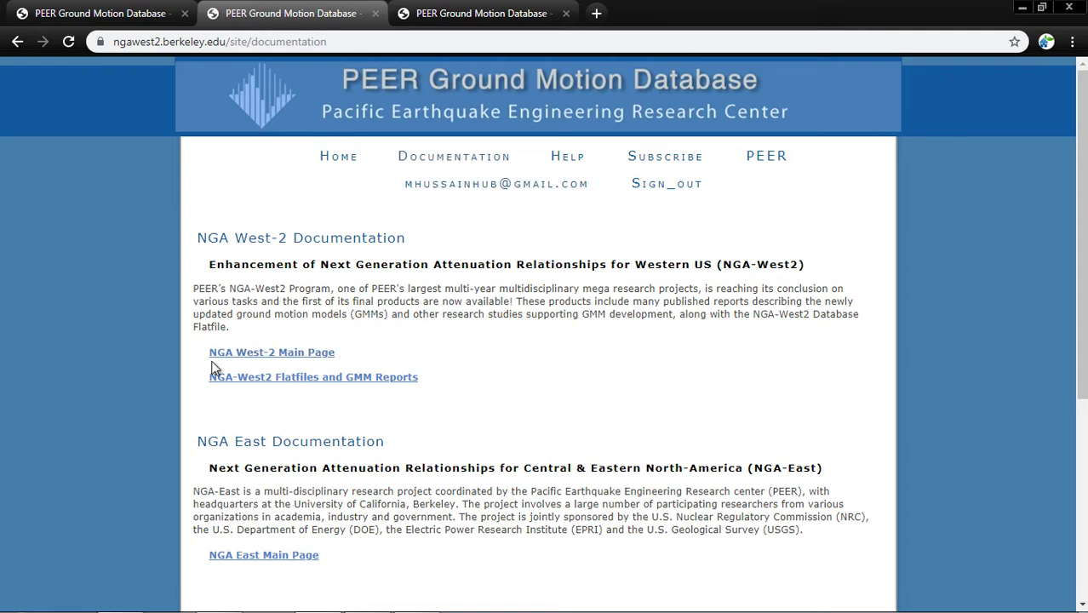
left_click(298, 360)
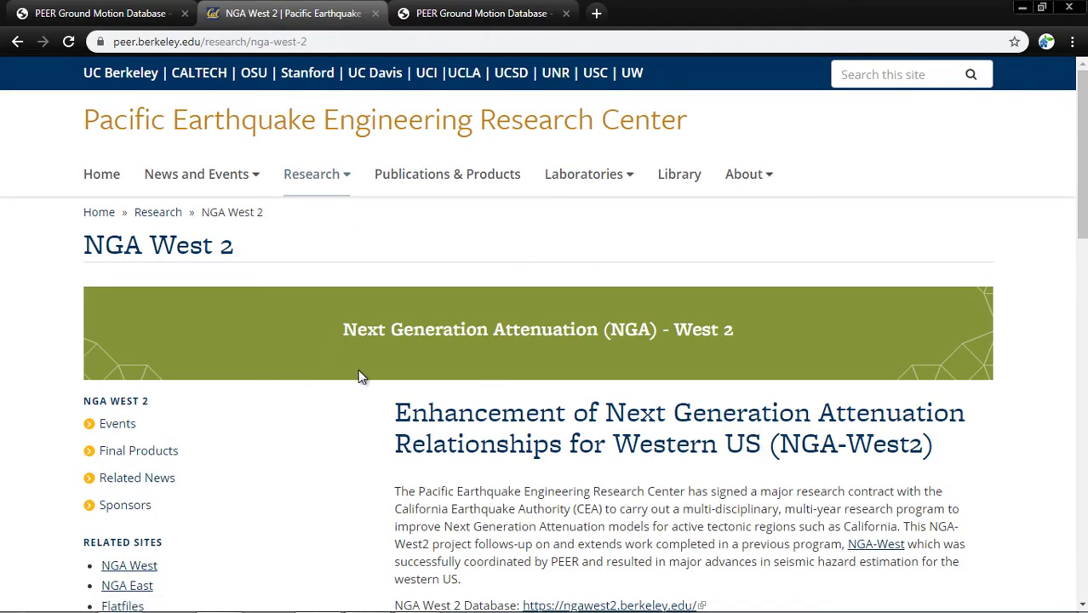
scroll(358, 371, "down", 3)
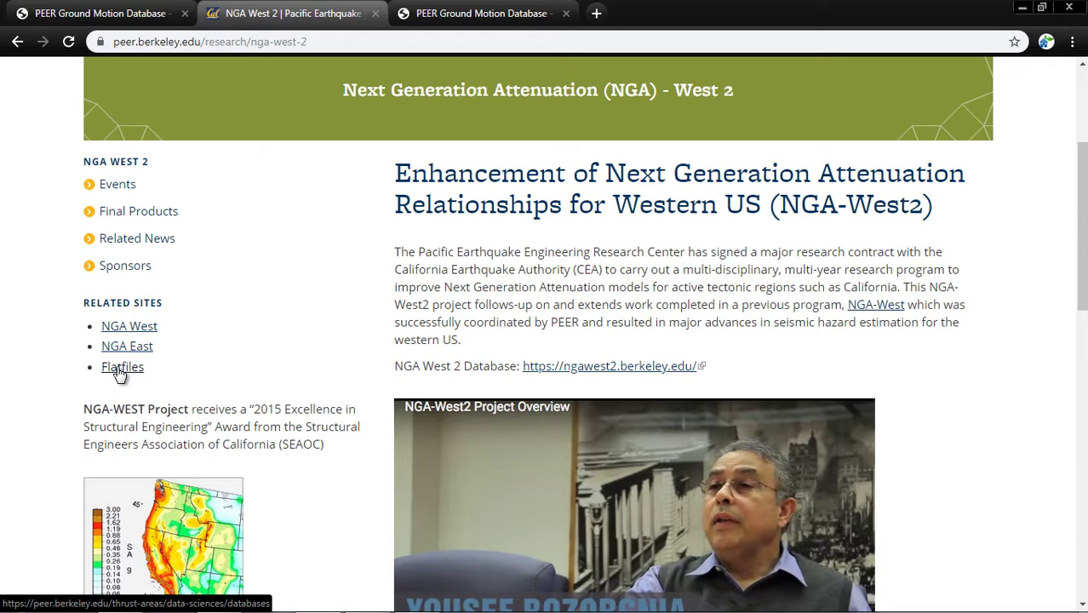
Switch to Excel and look through the Updated_NGAW2_Flatfile_Vertical_5percentdamping records from the first row to the last
left_click(220, 606)
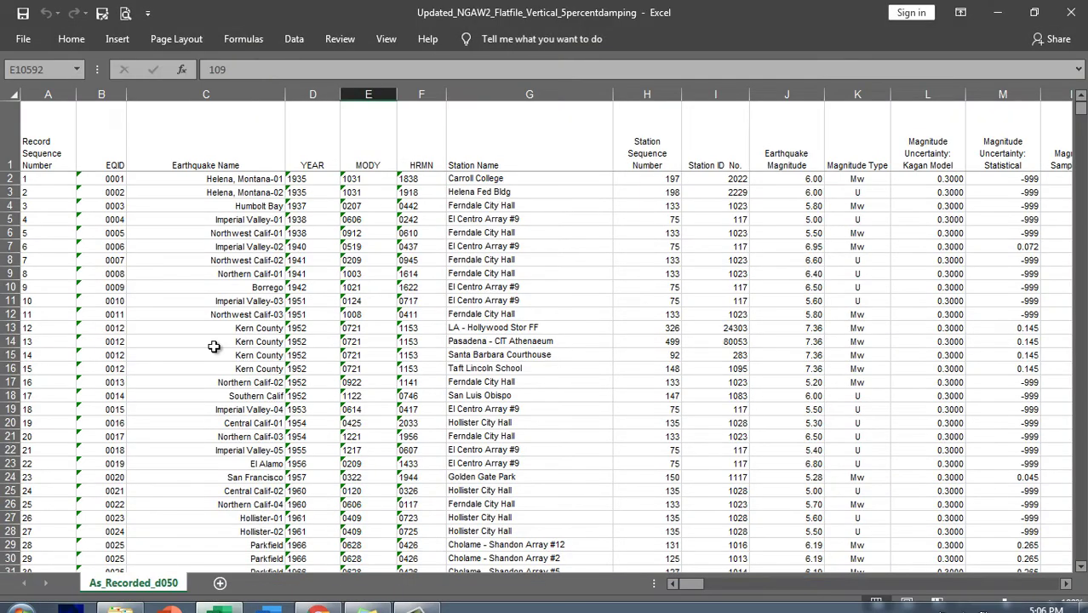
scroll(213, 346, "down", 15)
scroll(225, 348, "up", 14)
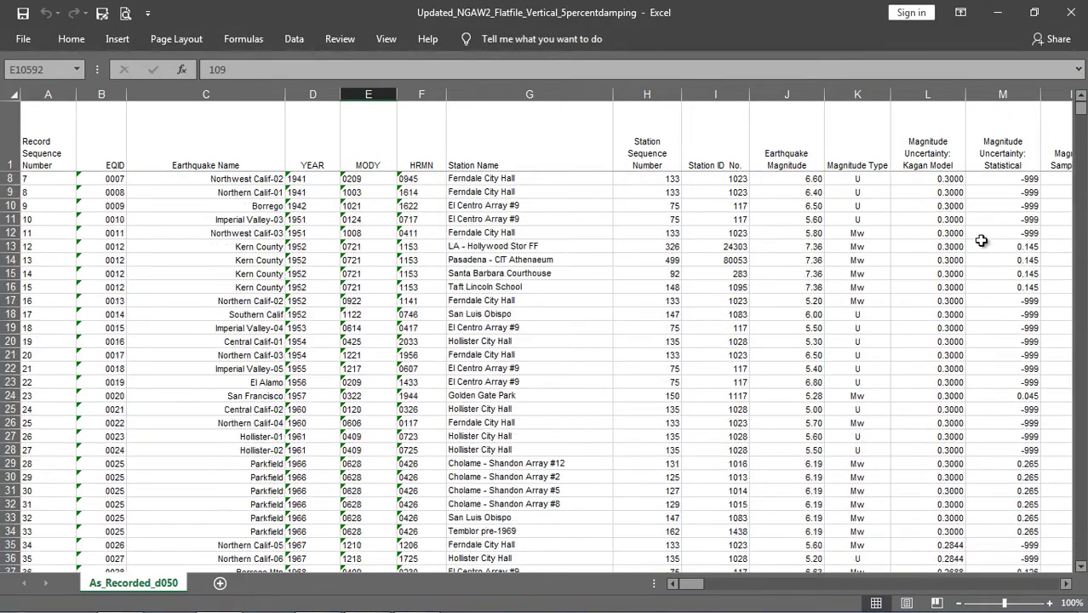
left_click_drag(1080, 110, 1084, 582)
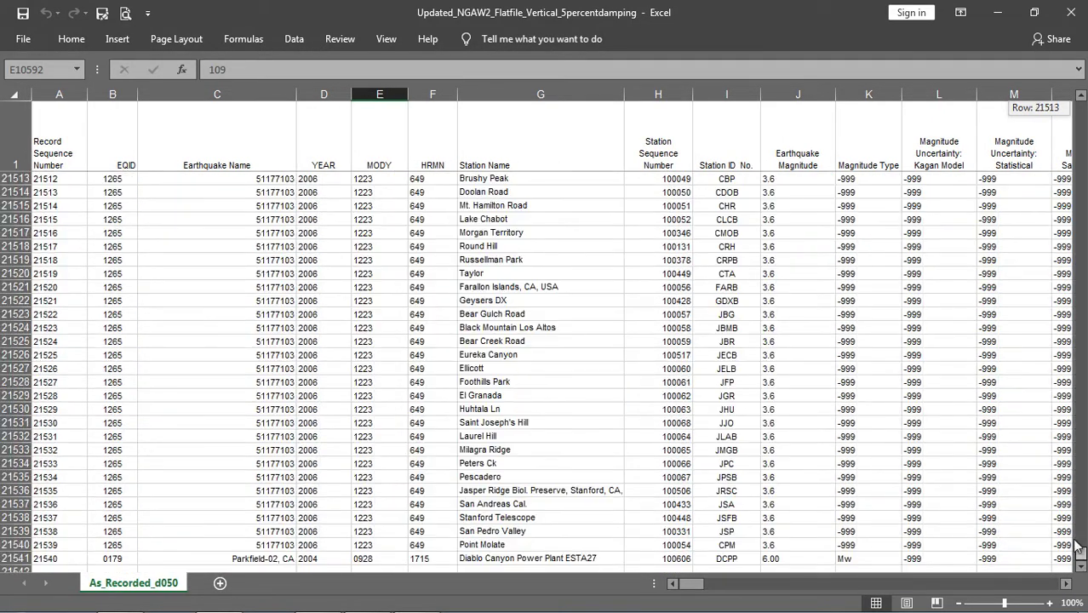
left_click_drag(1076, 546, 1081, 98)
scroll(336, 311, "up", 12)
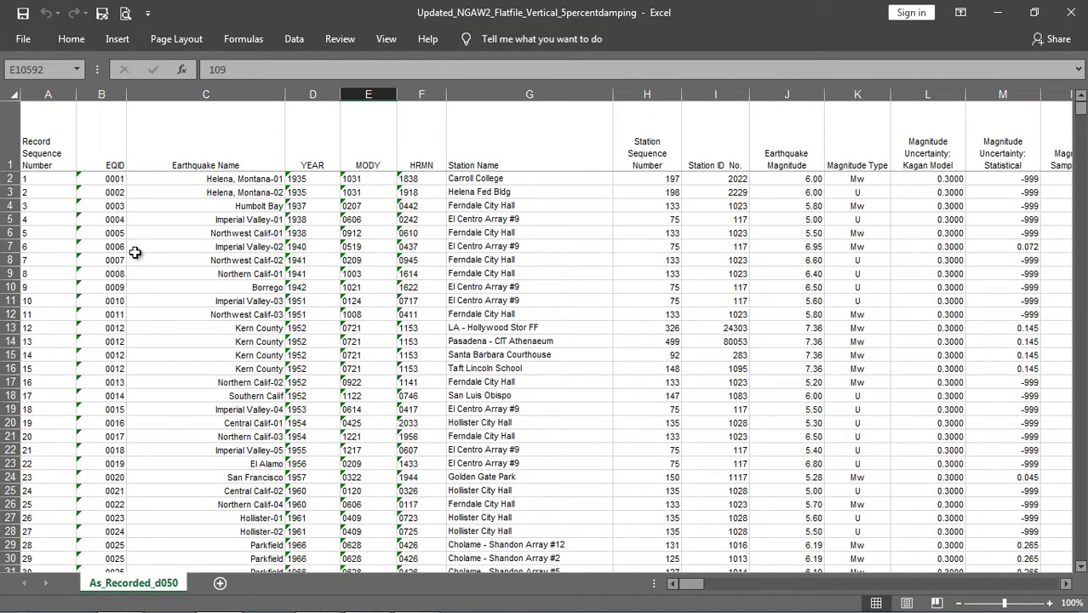
Switch to Chrome, open the Flatfiles page and try to download the Updated NGA-West2 Flatfile of 5% damped spectra of vertical ground motion
left_click(317, 606)
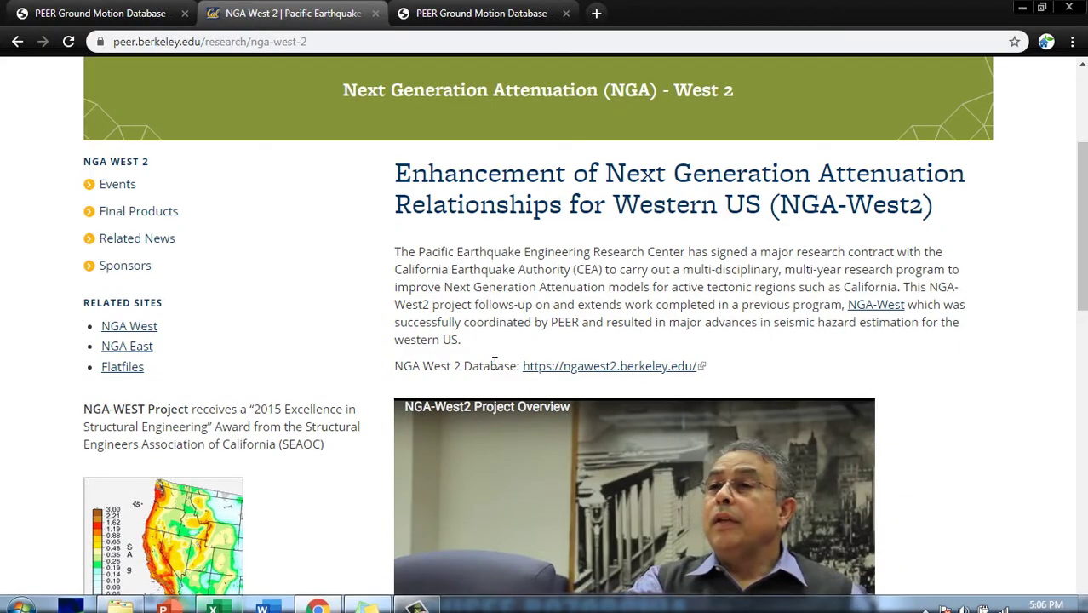
left_click(127, 371)
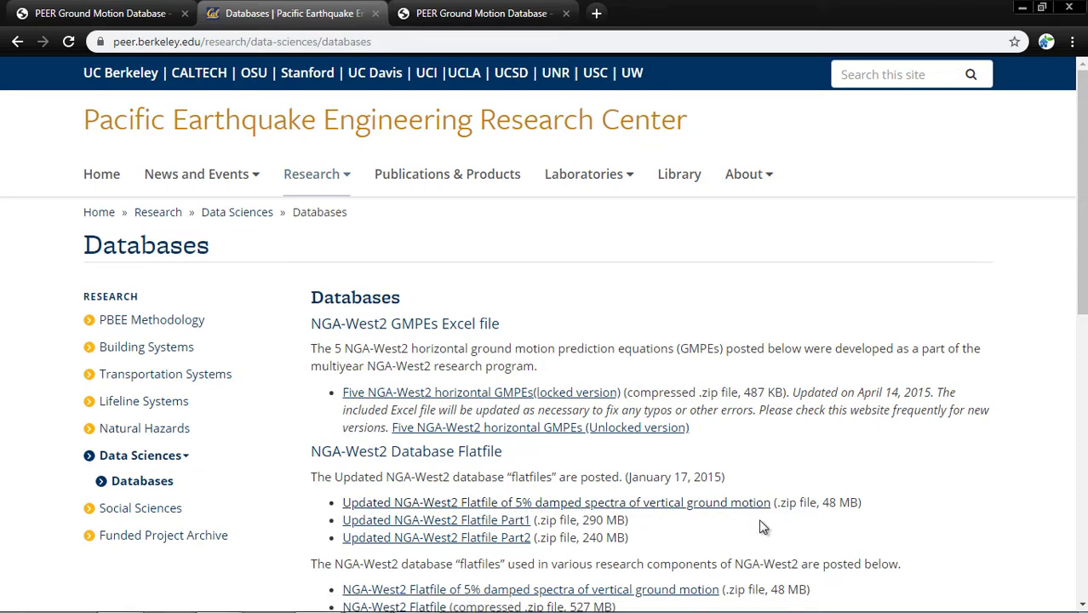
left_click(616, 507)
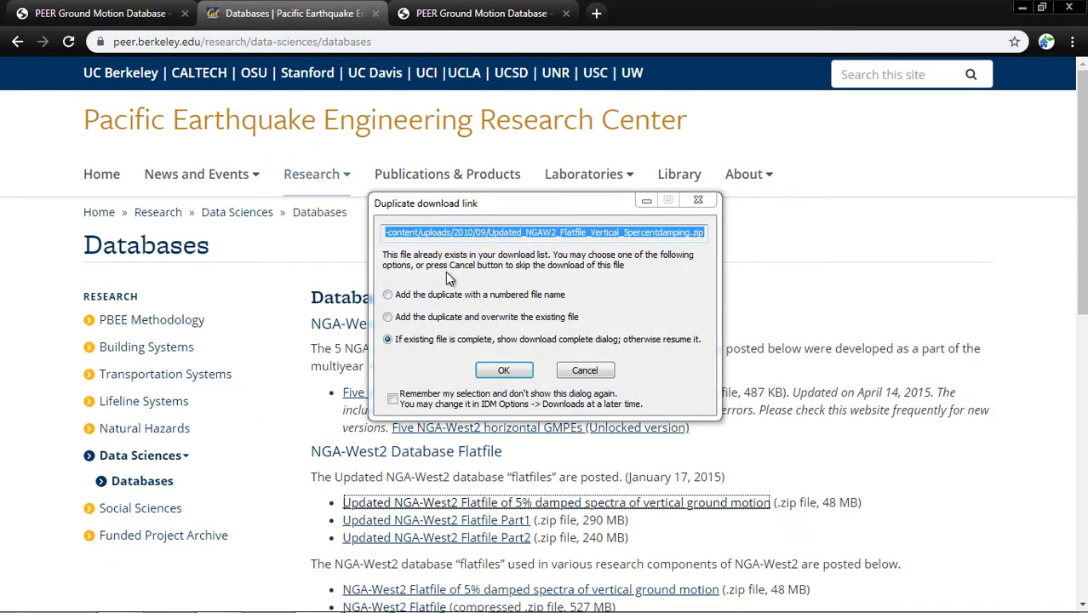
left_click(574, 371)
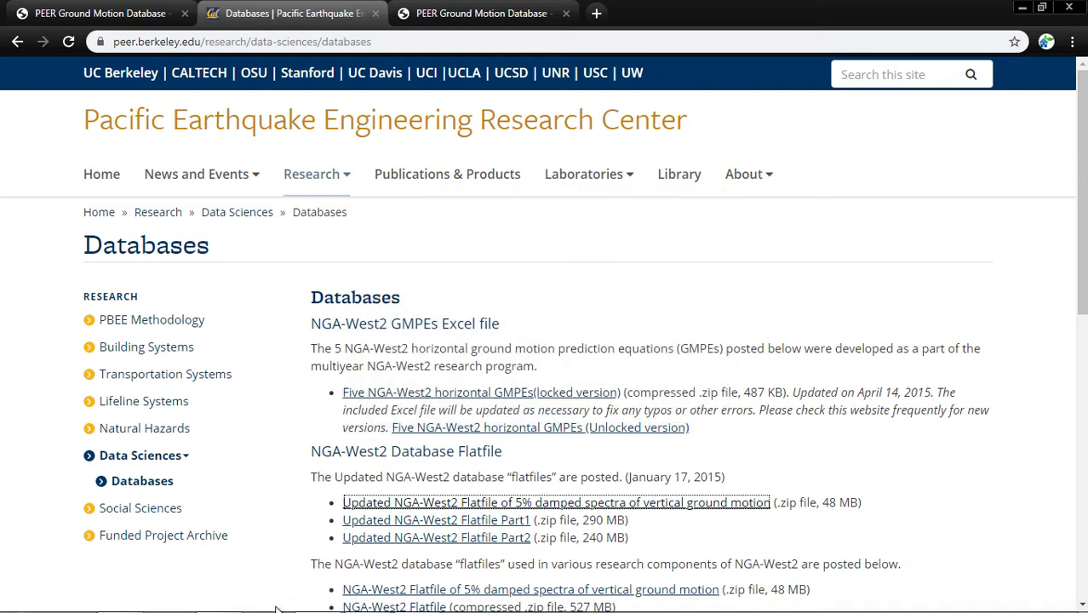
Switch to Excel and examine the earthquake names, dates, stations and magnitudes in the flatfile's first rows
mouse_move(170, 609)
left_click(218, 598)
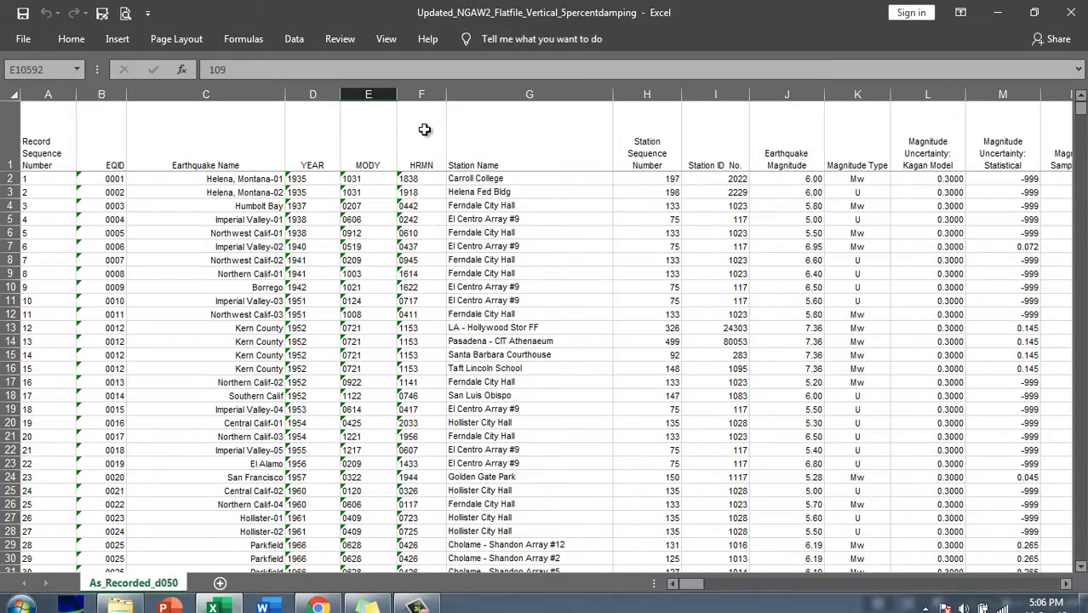
scroll(189, 311, "down", 4)
scroll(182, 337, "up", 4)
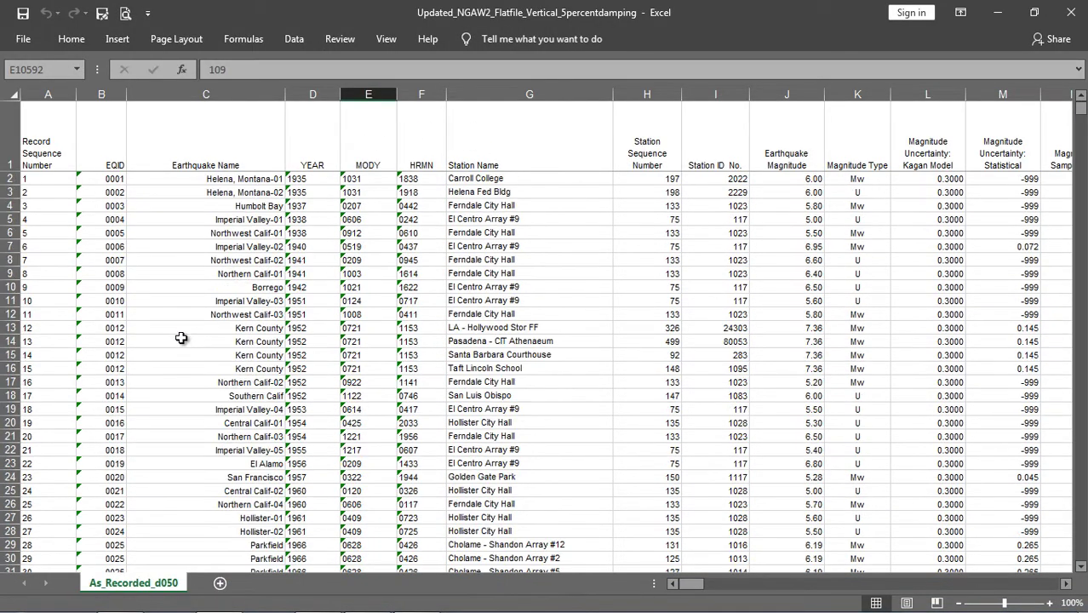
scroll(182, 338, "down", 12)
scroll(180, 340, "down", 6)
scroll(182, 340, "up", 18)
Examine the flatfile's further columns on fault geometry, hypocenter, rupture and site geology, and switch back to Chrome
left_click(776, 585)
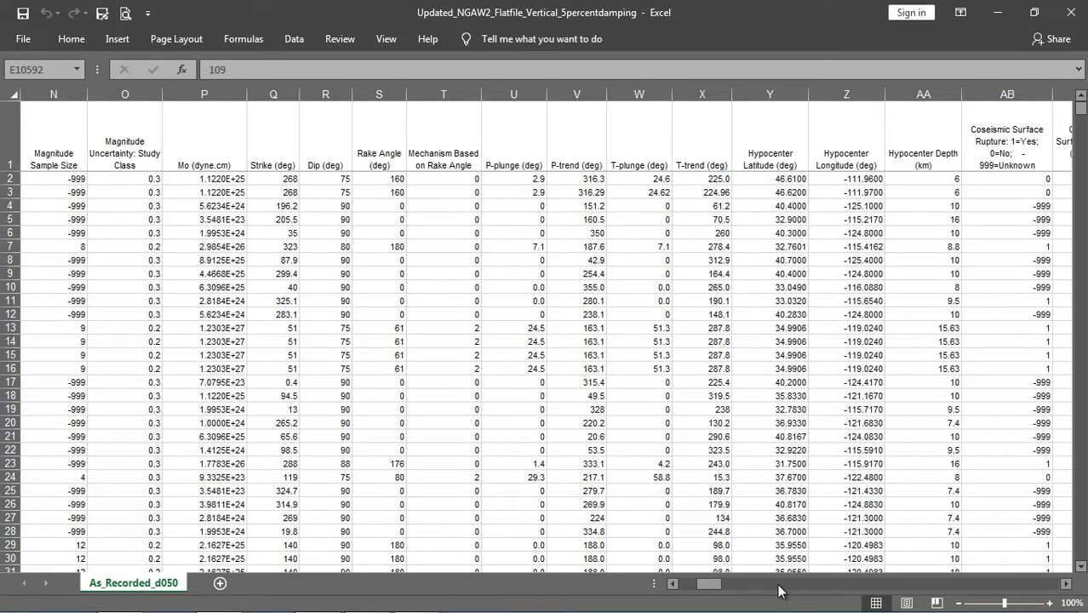
left_click(778, 587)
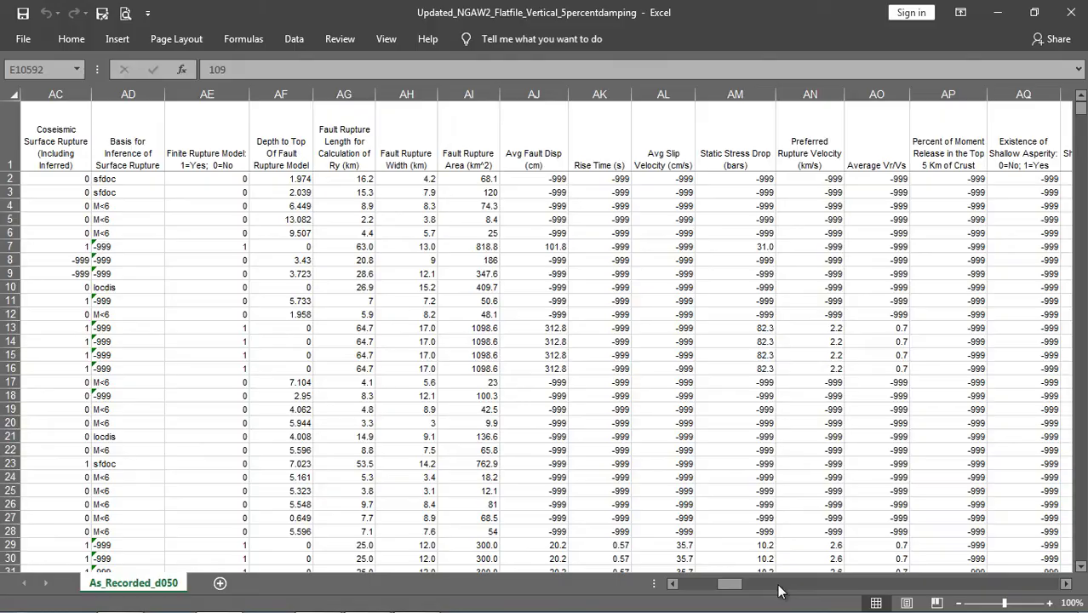
left_click(777, 587)
left_click(779, 587)
left_click(791, 589)
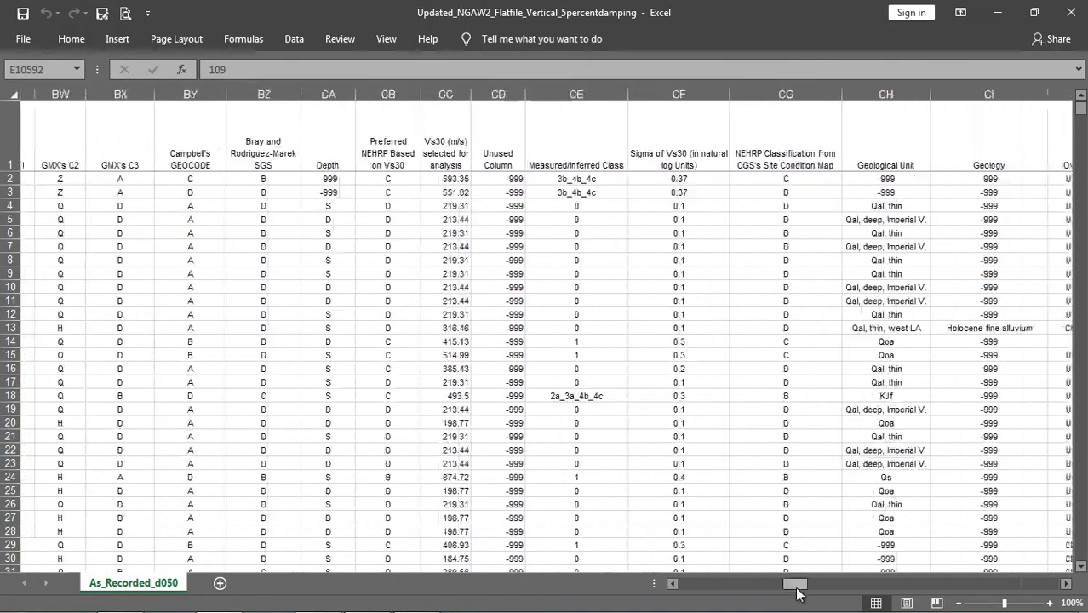
left_click_drag(798, 593, 672, 584)
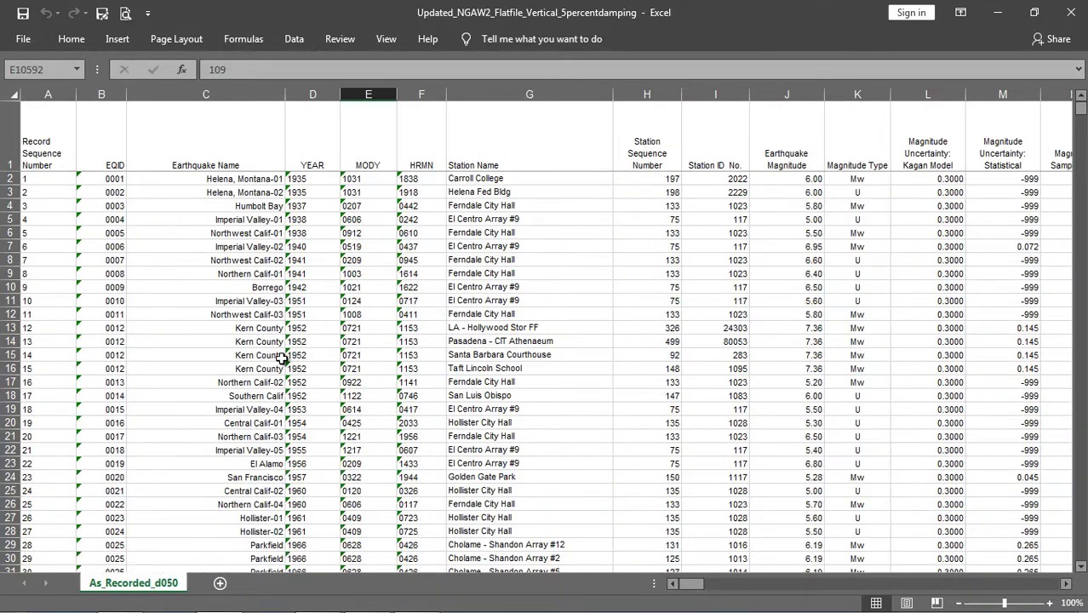
left_click(317, 598)
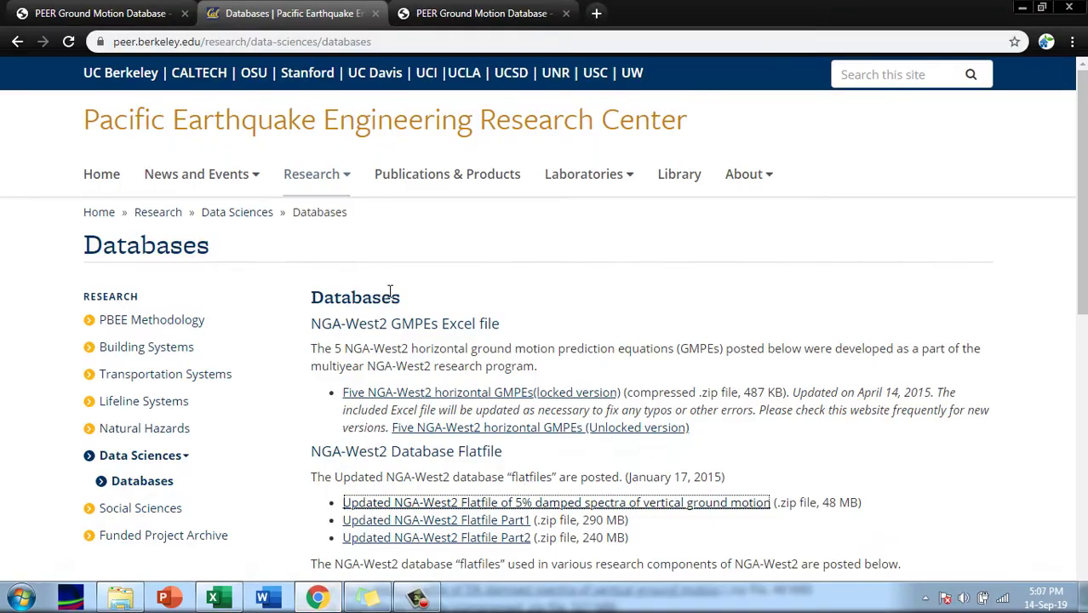
Close the PEER Databases page, return to the NGA-West2 Target Spectrum page and submit it with No Scaling as the spectrum model
left_click(375, 13)
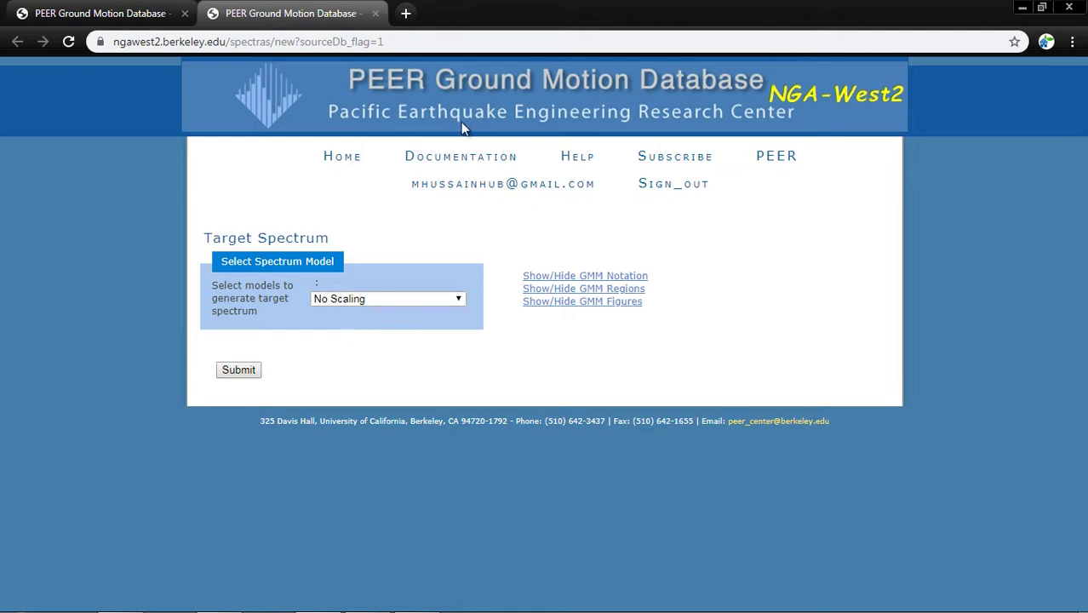
left_click(136, 8)
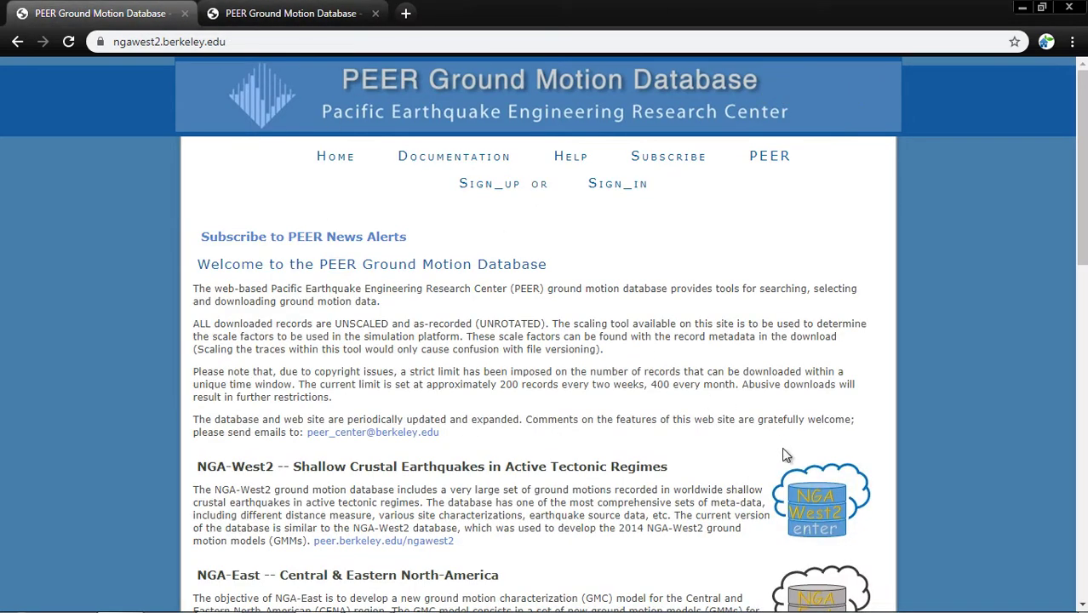
left_click(348, 10)
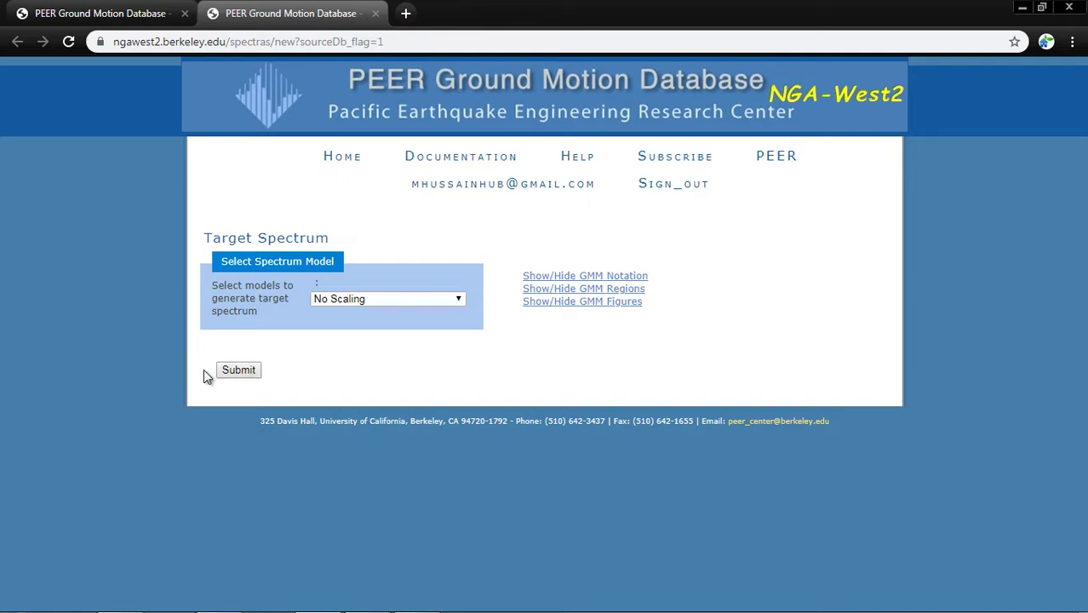
left_click(240, 371)
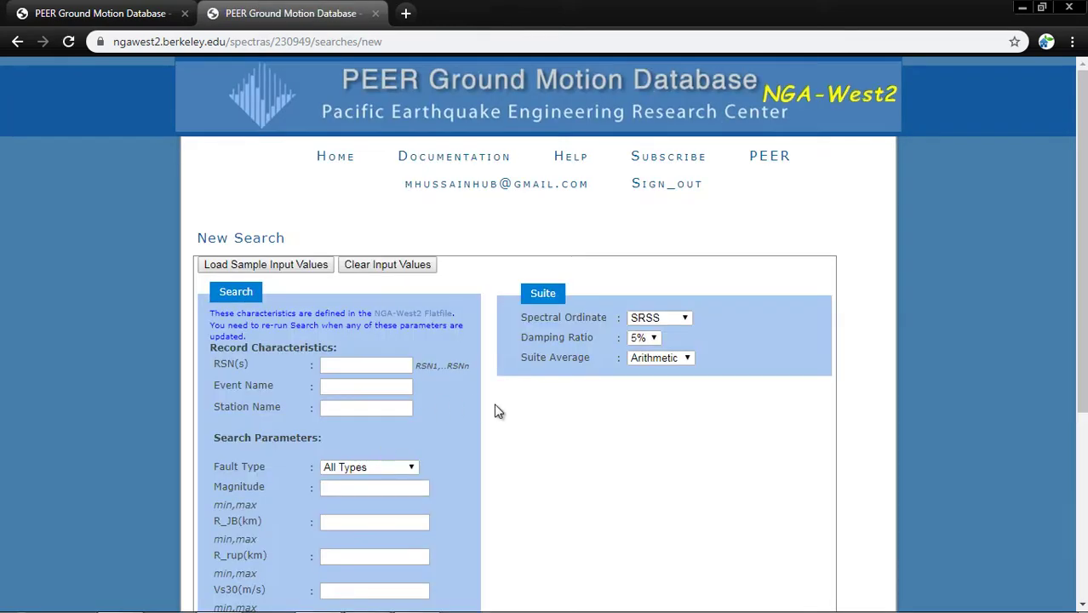
Load the sample input values into the New Search form and accept the confirmation
scroll(545, 426, "down", 2)
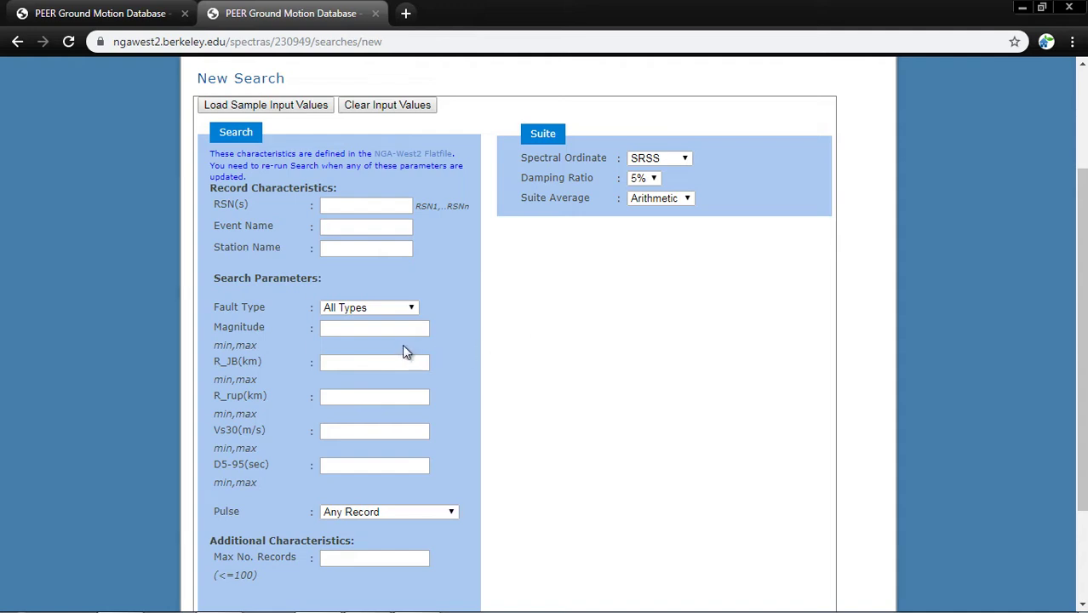
left_click(349, 332)
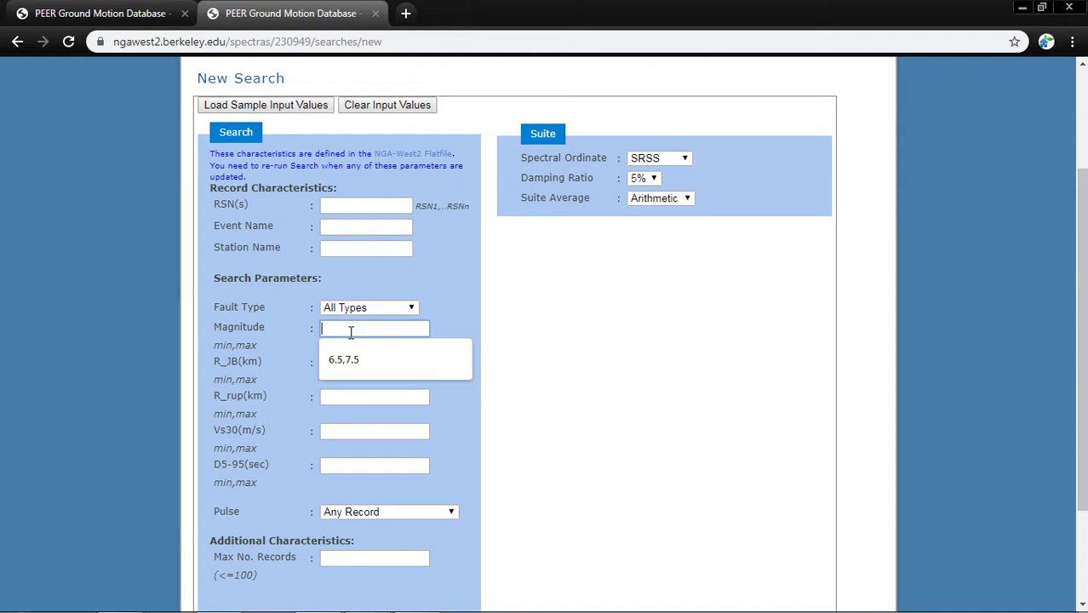
left_click(303, 109)
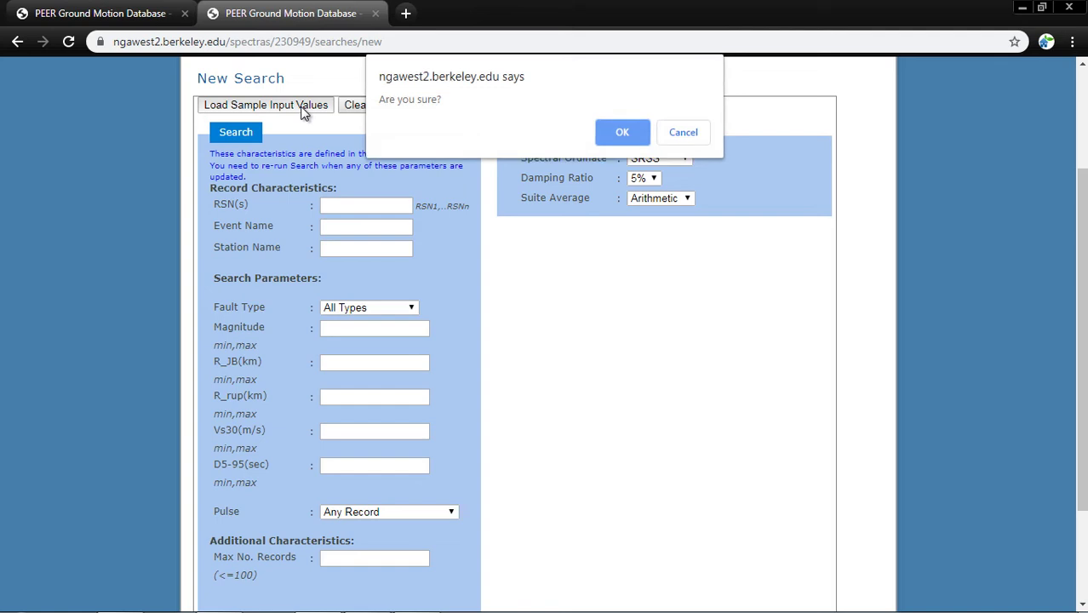
left_click(635, 138)
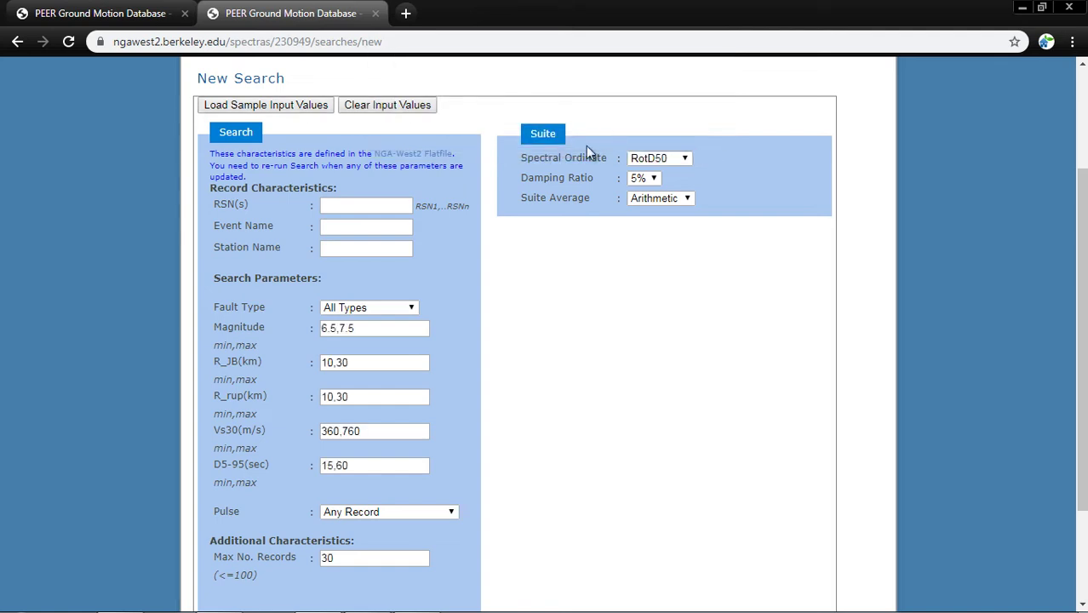
Set the magnitude search range to 6,7.5
left_click(332, 330)
left_click_drag(328, 329, 308, 332)
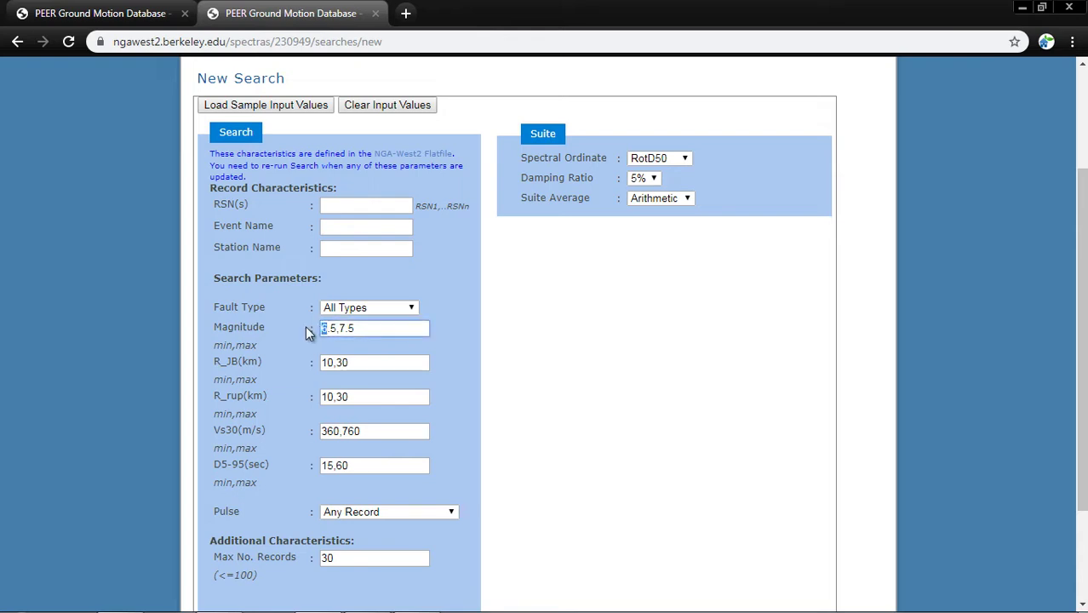
type("5,")
type("6")
Set the maximum number of records to 90 and run the record search
scroll(327, 366, "down", 1)
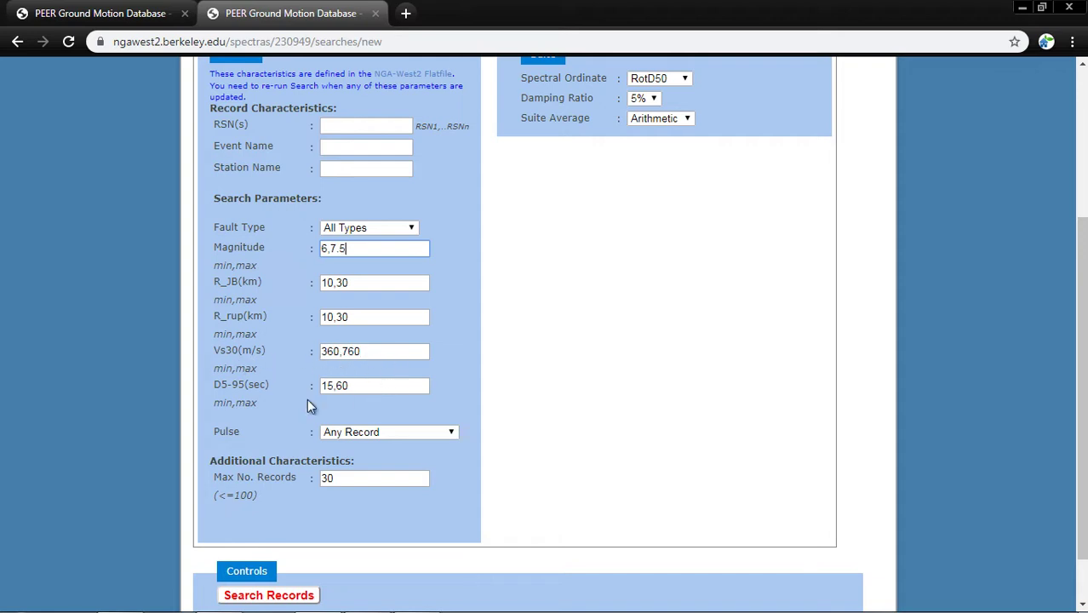
scroll(252, 394, "down", 2)
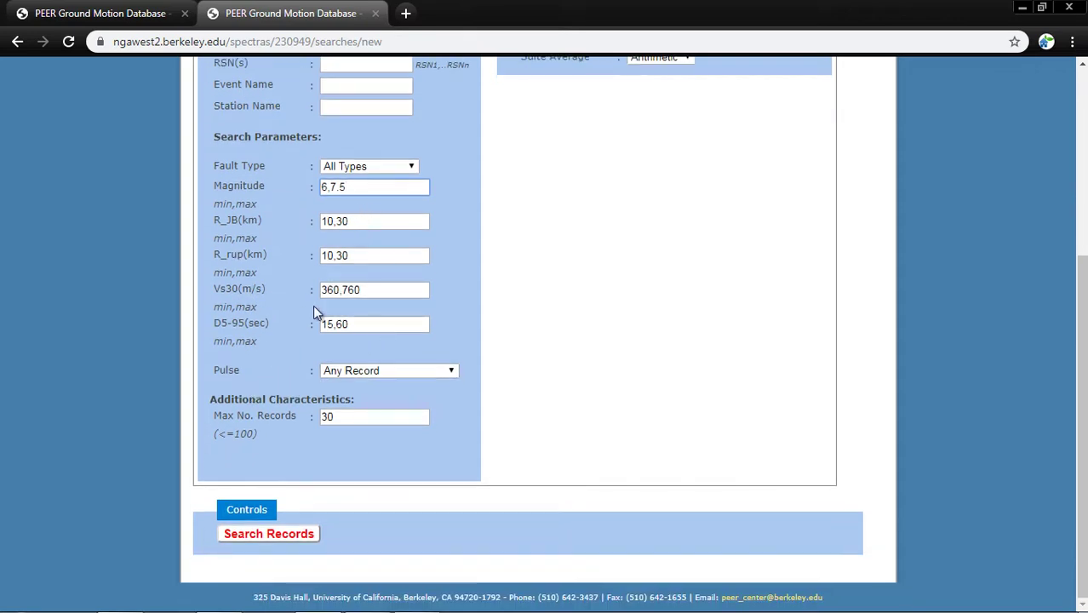
left_click_drag(336, 424, 300, 423)
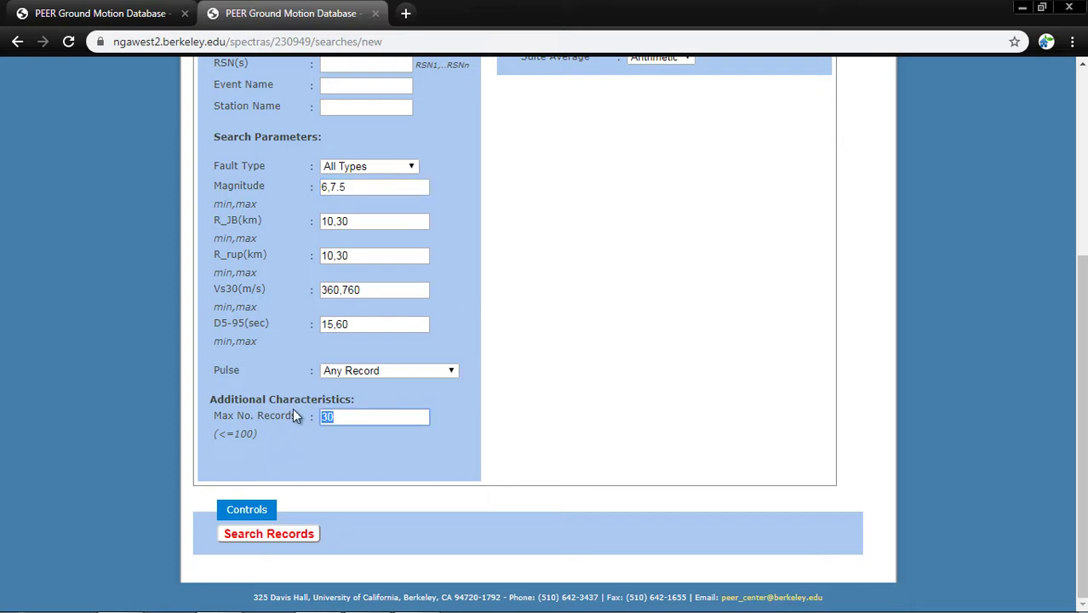
type("90")
scroll(515, 459, "up", 3)
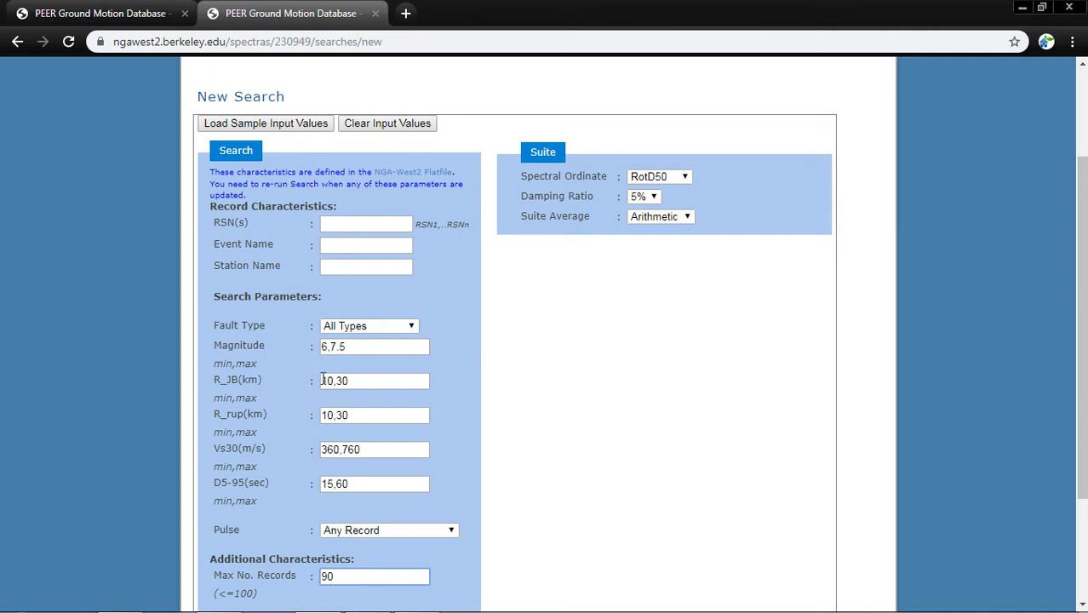
scroll(476, 425, "down", 3)
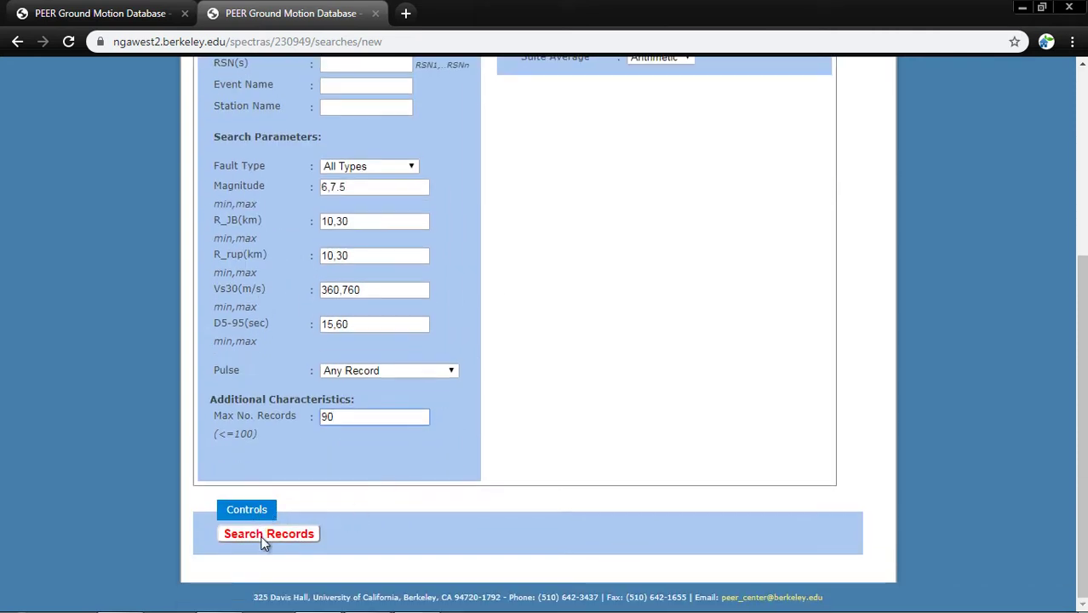
left_click(263, 535)
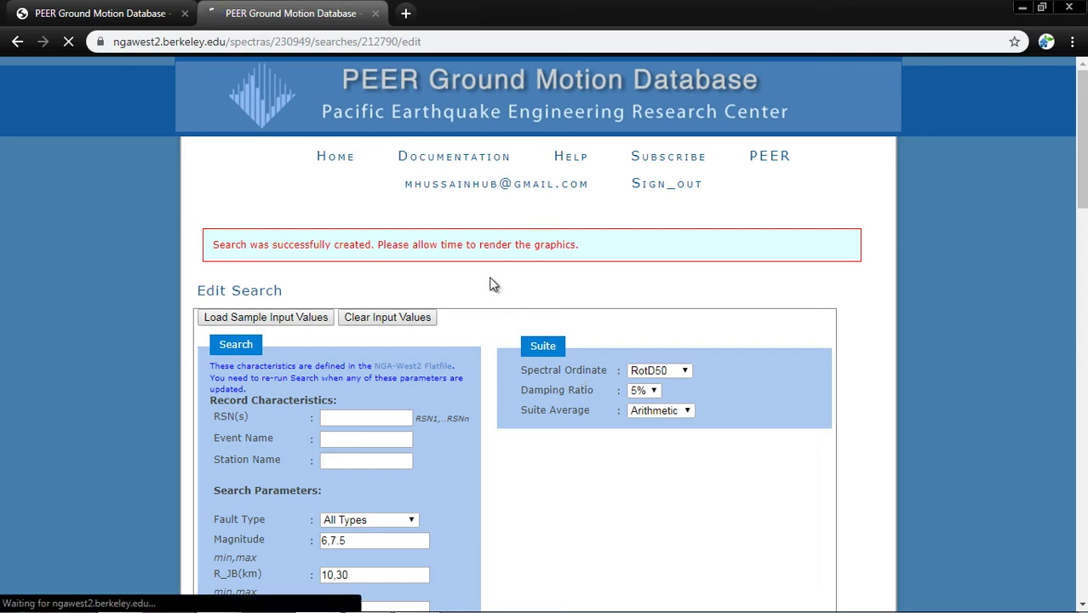
Examine the search's response spectra plot and the results metadata table from first to last record, including the acceleration file name columns
scroll(189, 343, "down", 5)
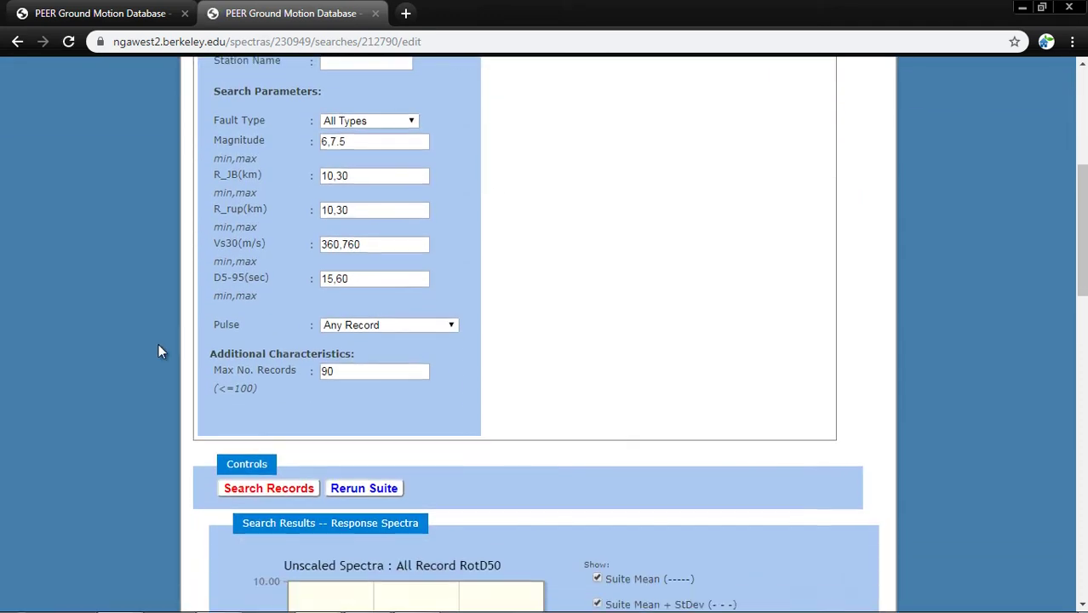
scroll(160, 349, "down", 3)
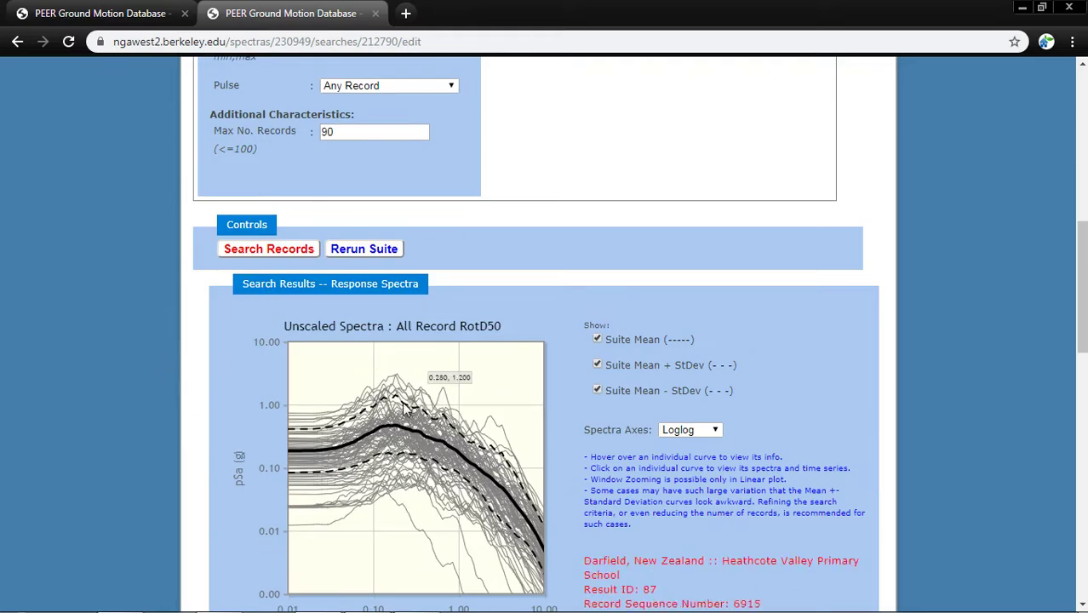
scroll(159, 337, "down", 5)
scroll(163, 337, "down", 2)
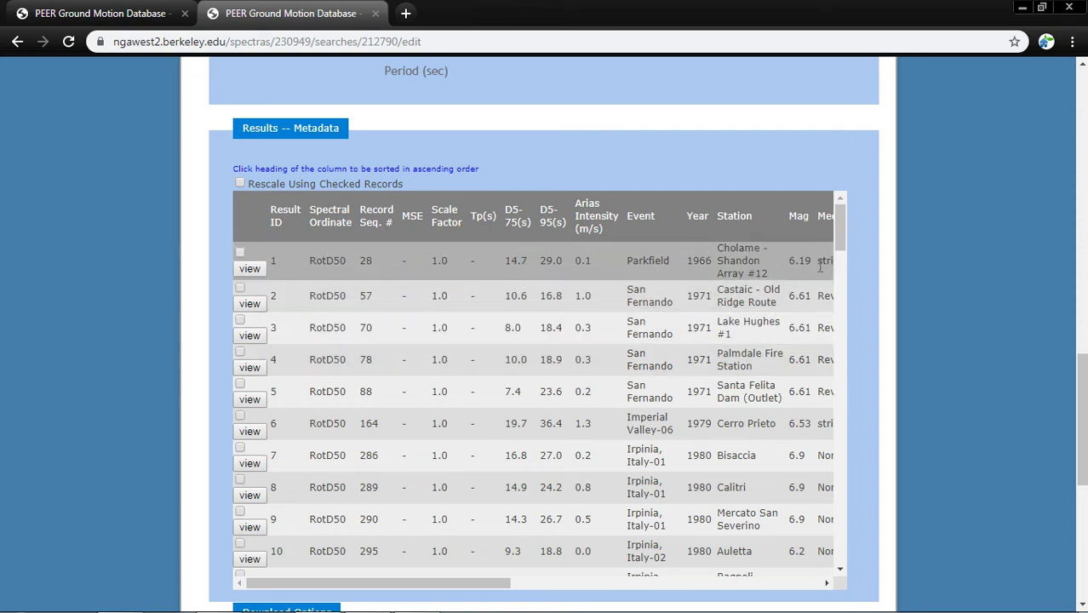
left_click_drag(839, 231, 825, 567)
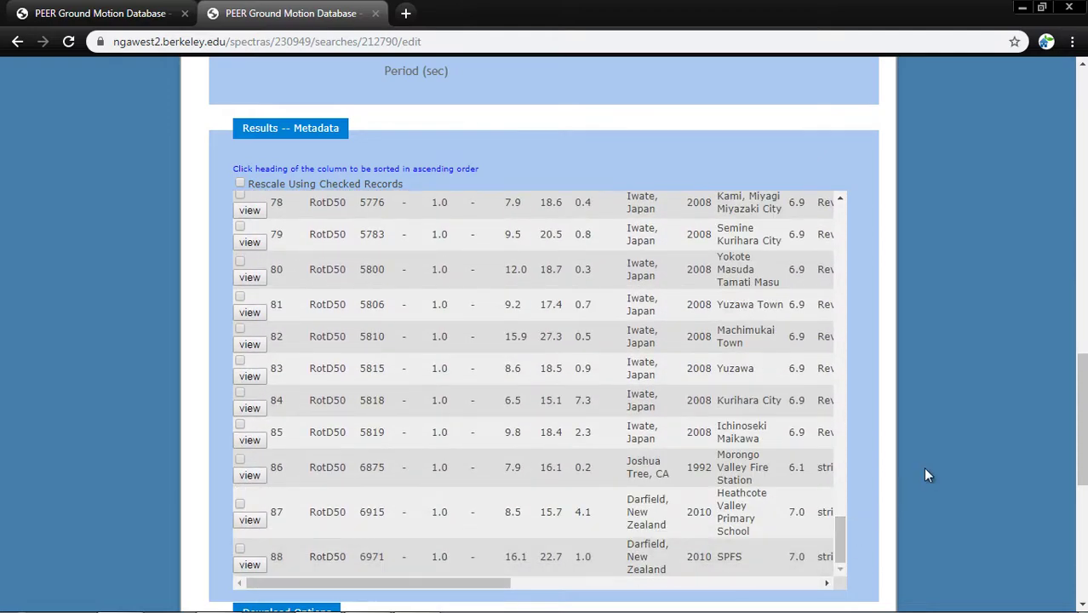
scroll(900, 433, "up", 5)
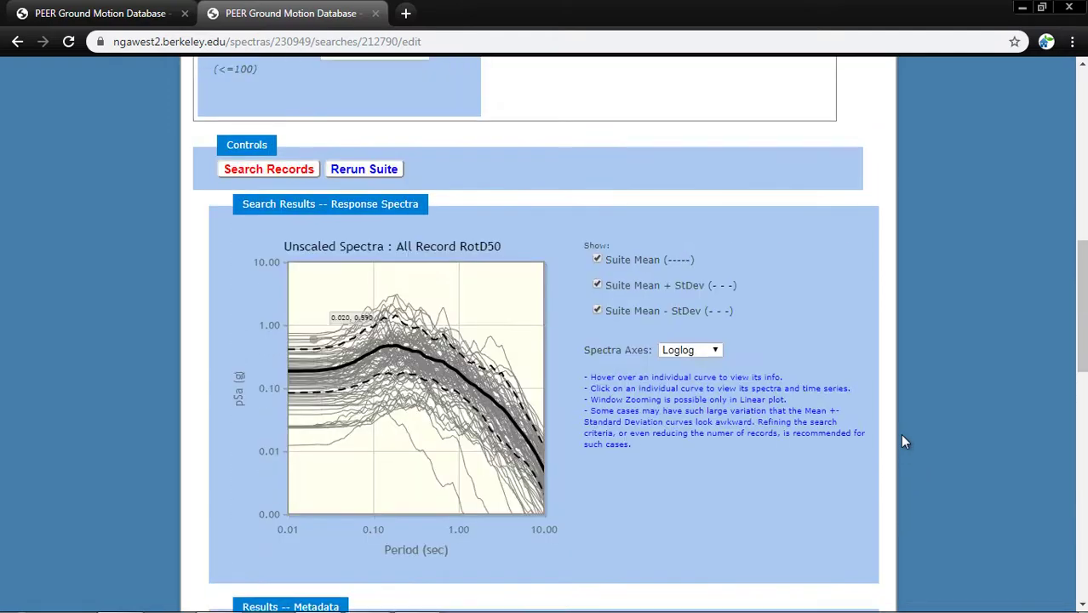
scroll(903, 441, "up", 5)
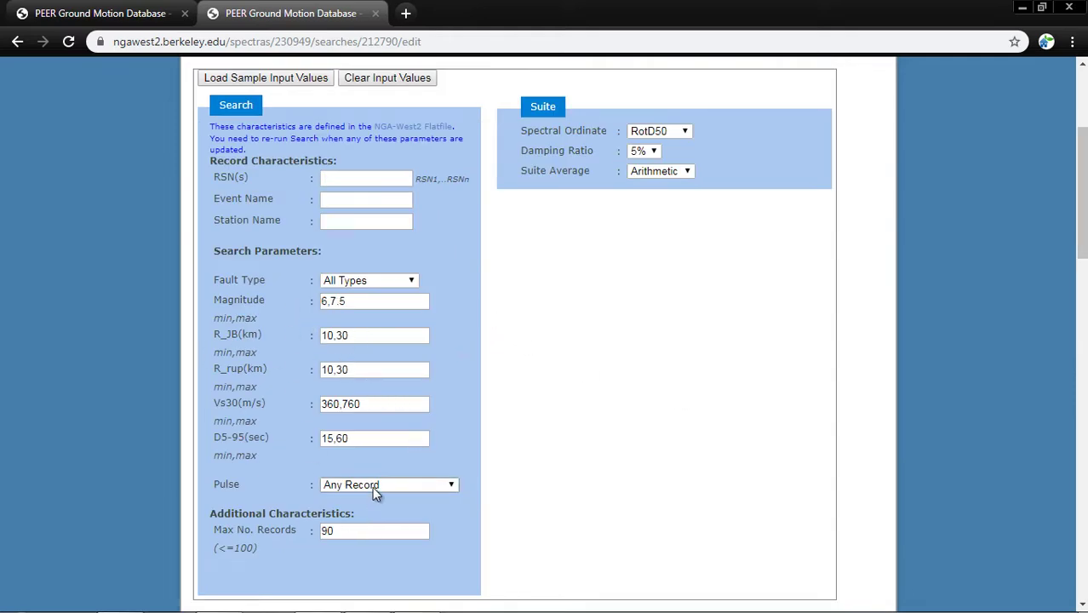
scroll(549, 417, "down", 8)
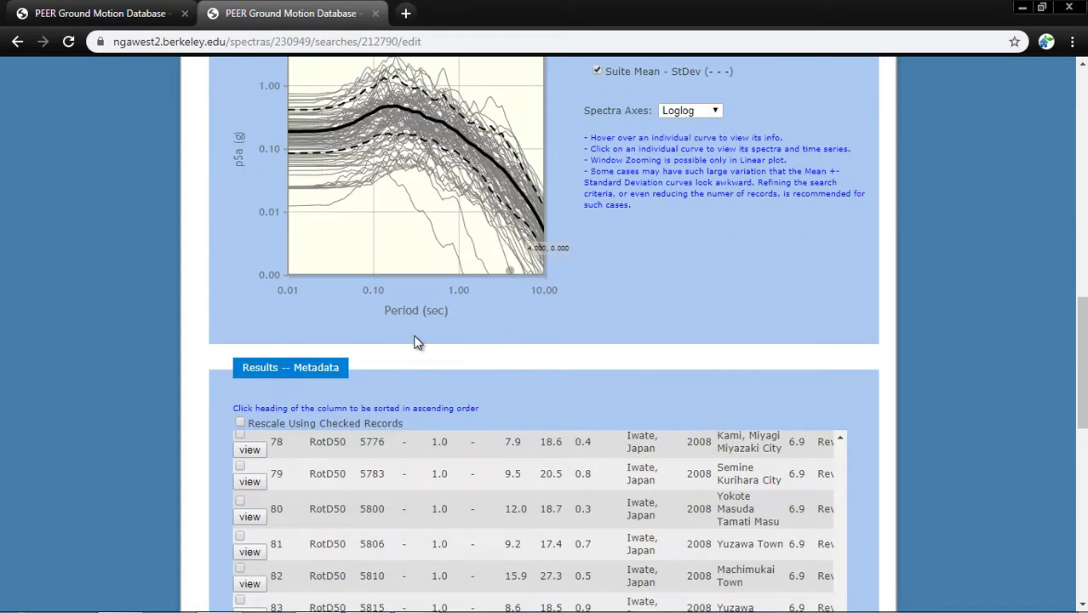
scroll(410, 344, "down", 4)
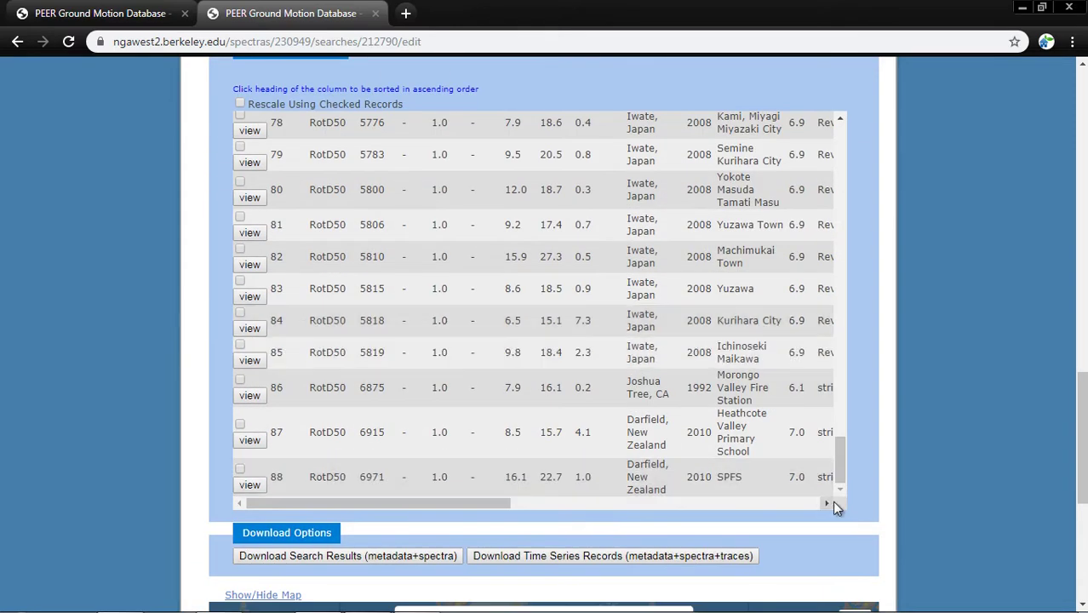
left_click_drag(840, 476, 818, 118)
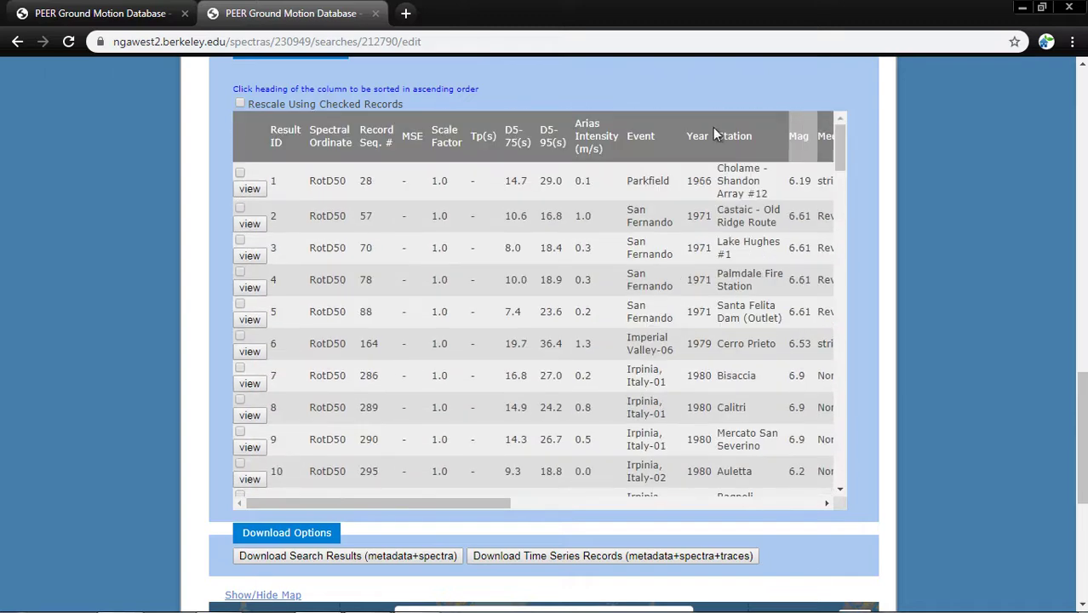
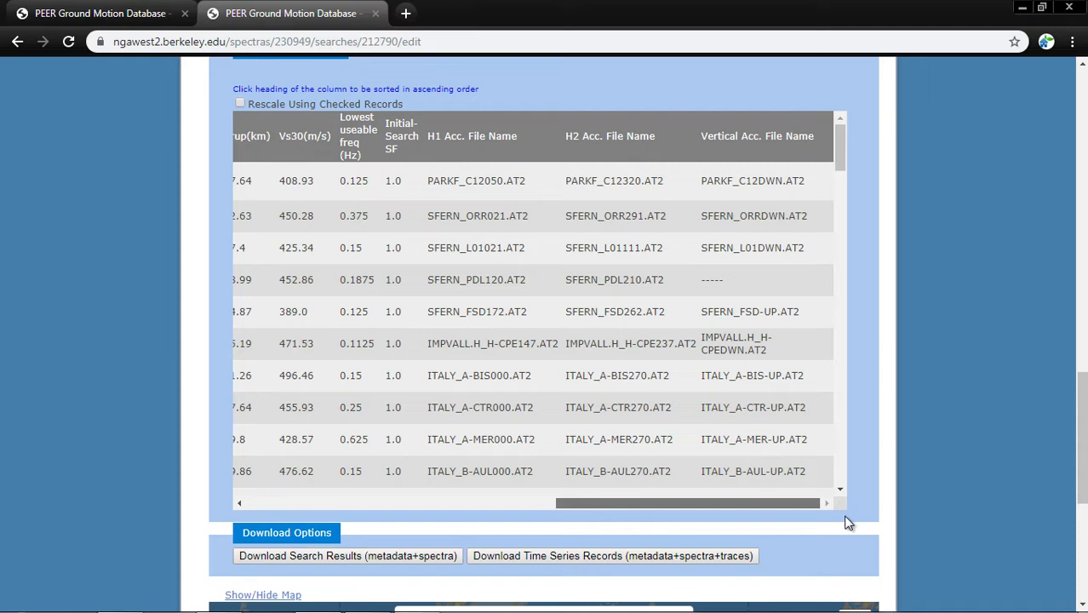
left_click_drag(626, 503, 180, 473)
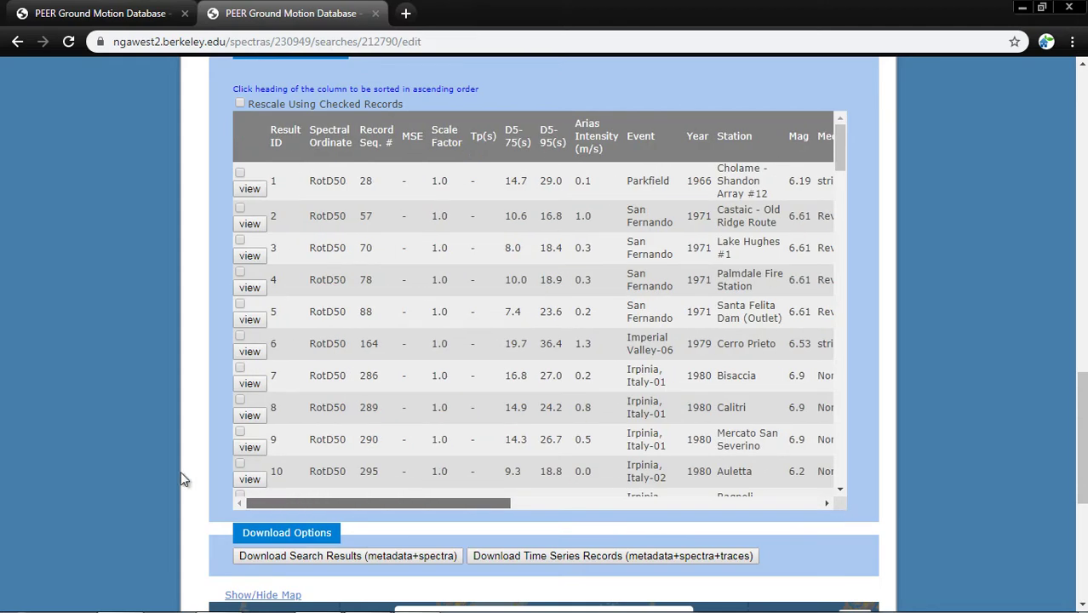
Select the first result, Parkfield at Cholame - Shandon Array #12, and open its individual record view
left_click(238, 173)
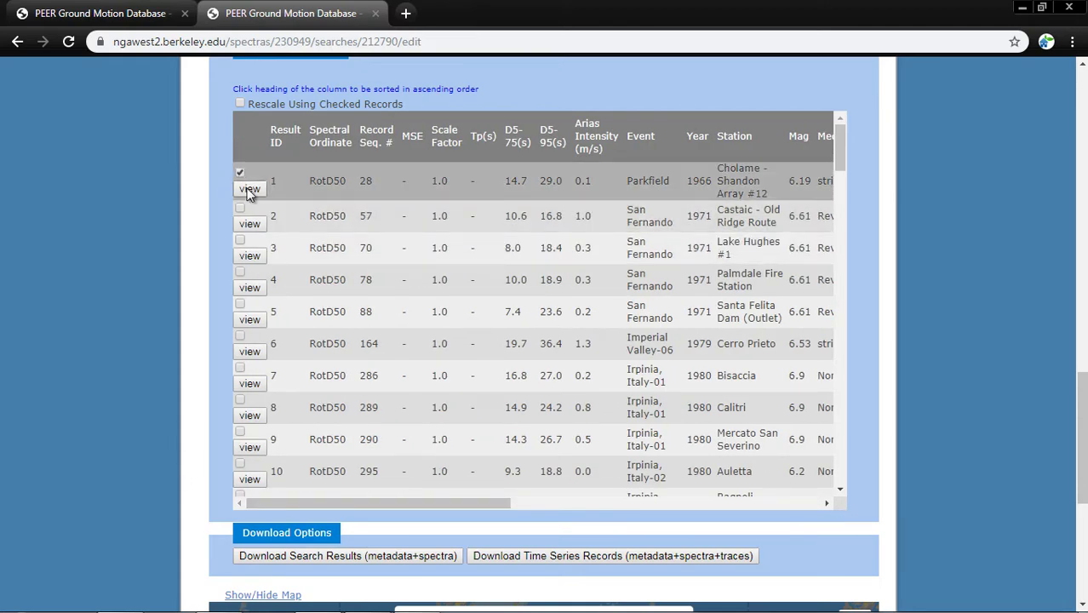
scroll(931, 285, "up", 5)
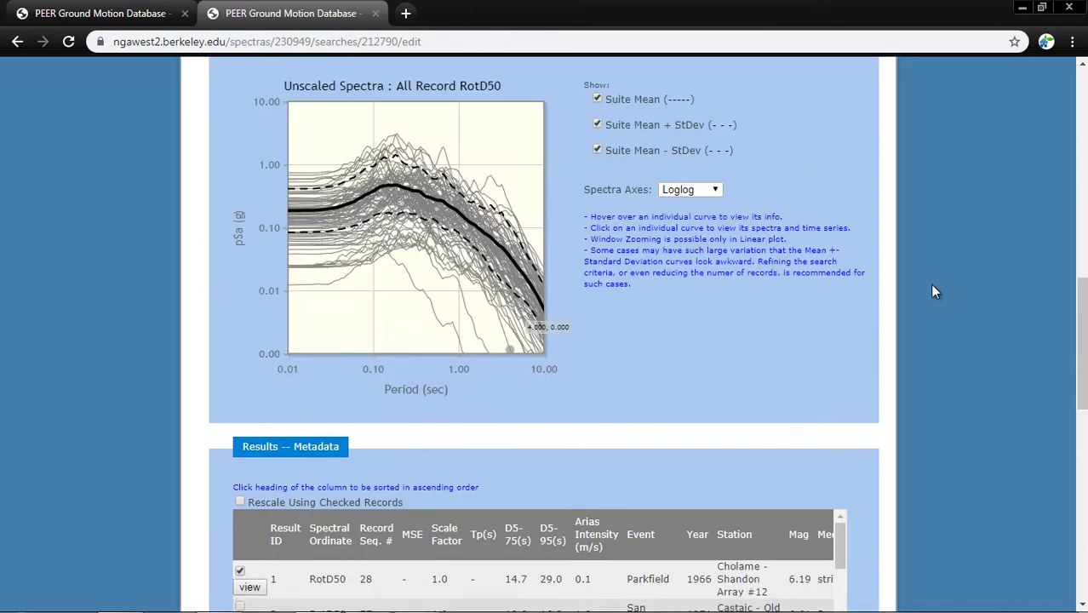
scroll(929, 283, "up", 3)
scroll(498, 238, "down", 3)
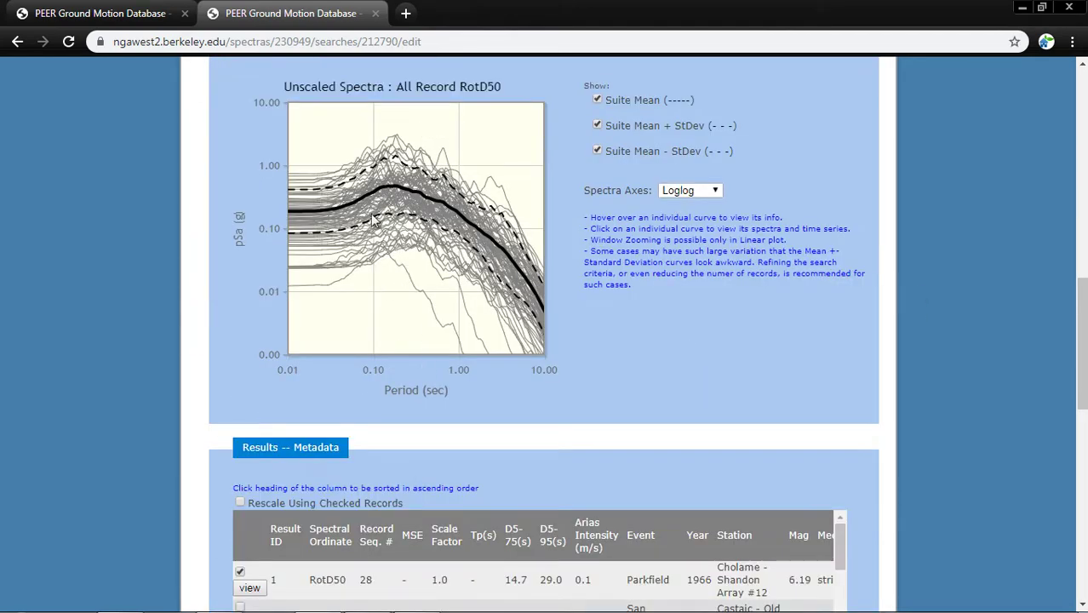
scroll(195, 286, "up", 1)
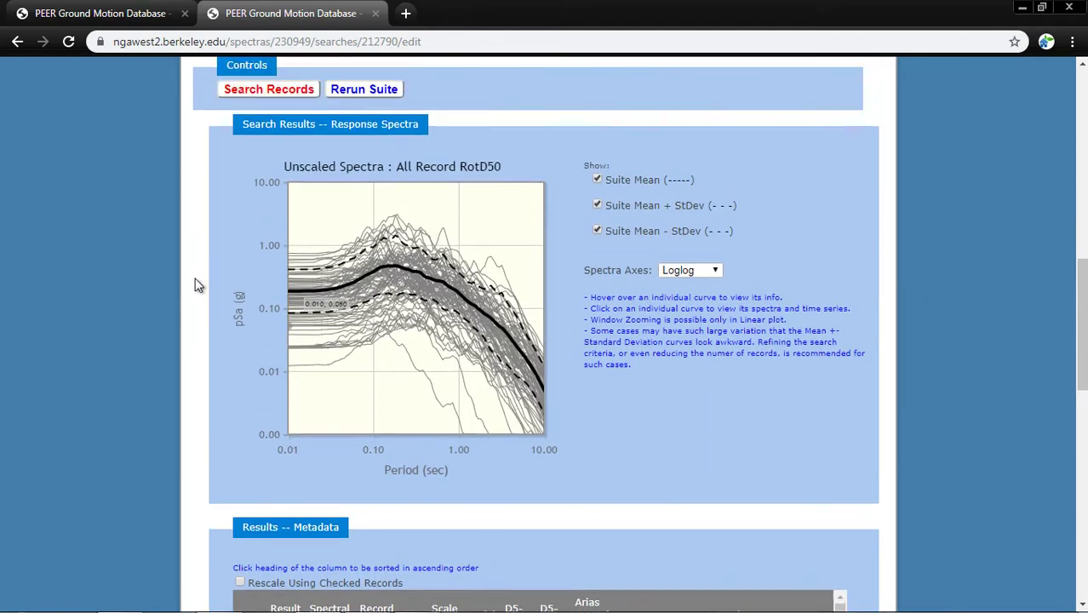
scroll(195, 285, "down", 4)
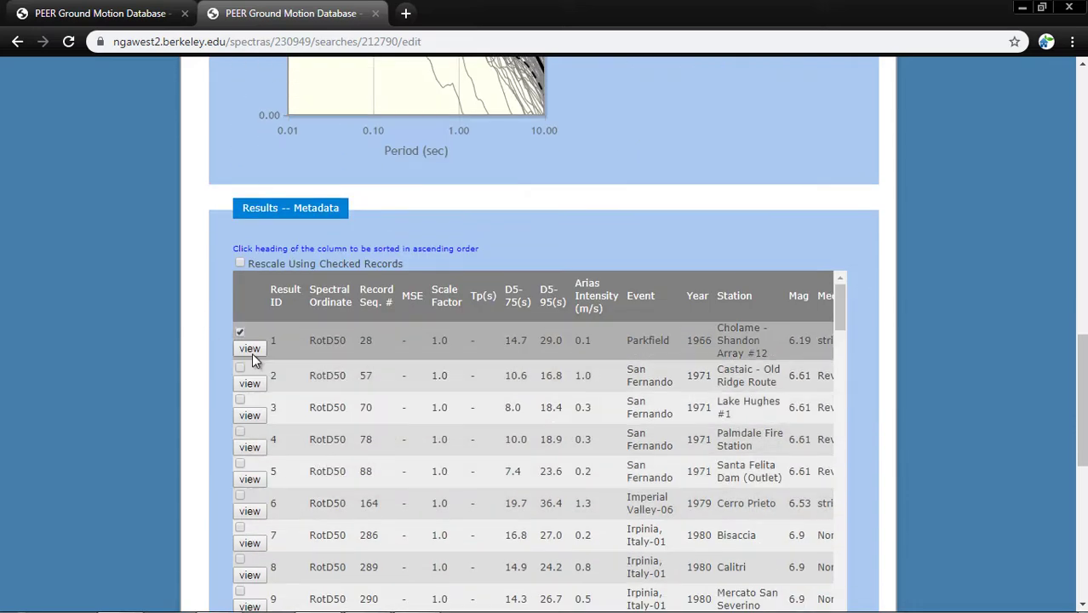
left_click(248, 349)
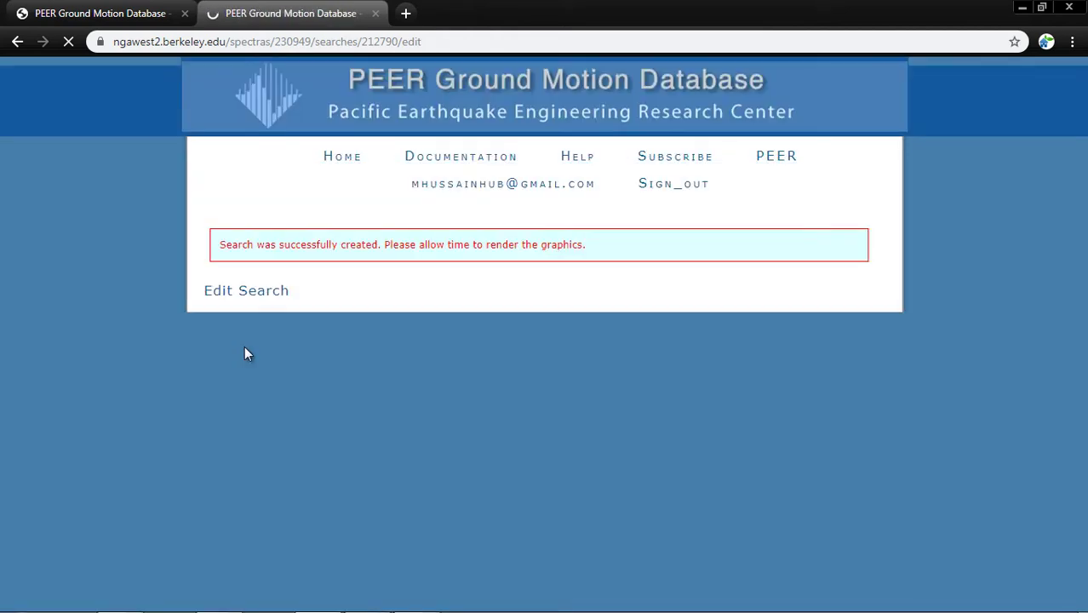
Hide the arithmetic mean - stdev curve in the selected record's unscaled spectra plot
scroll(693, 483, "down", 3)
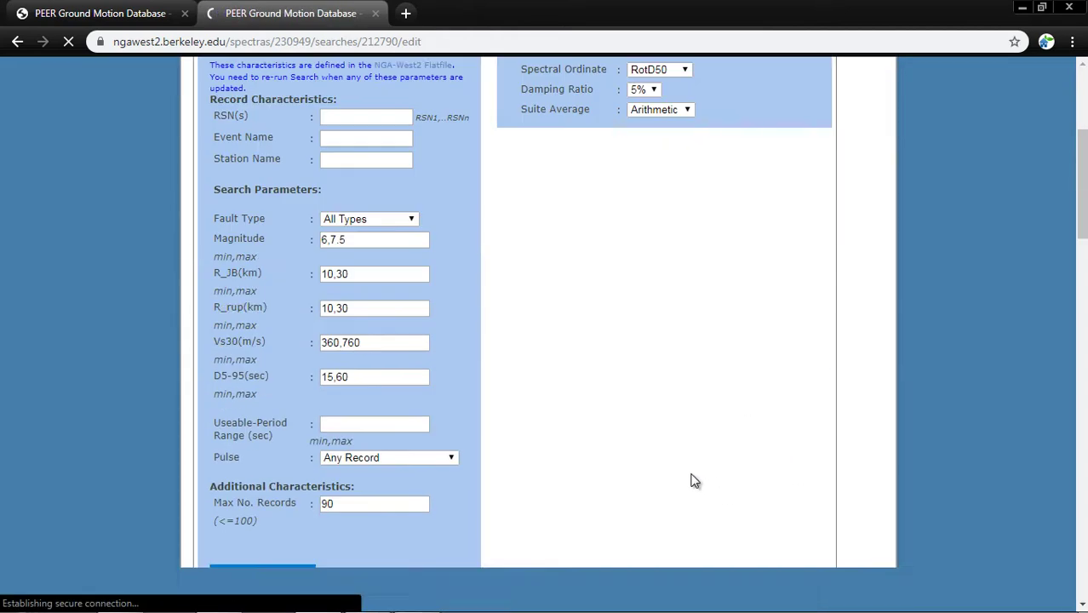
scroll(586, 464, "down", 10)
scroll(947, 382, "up", 10)
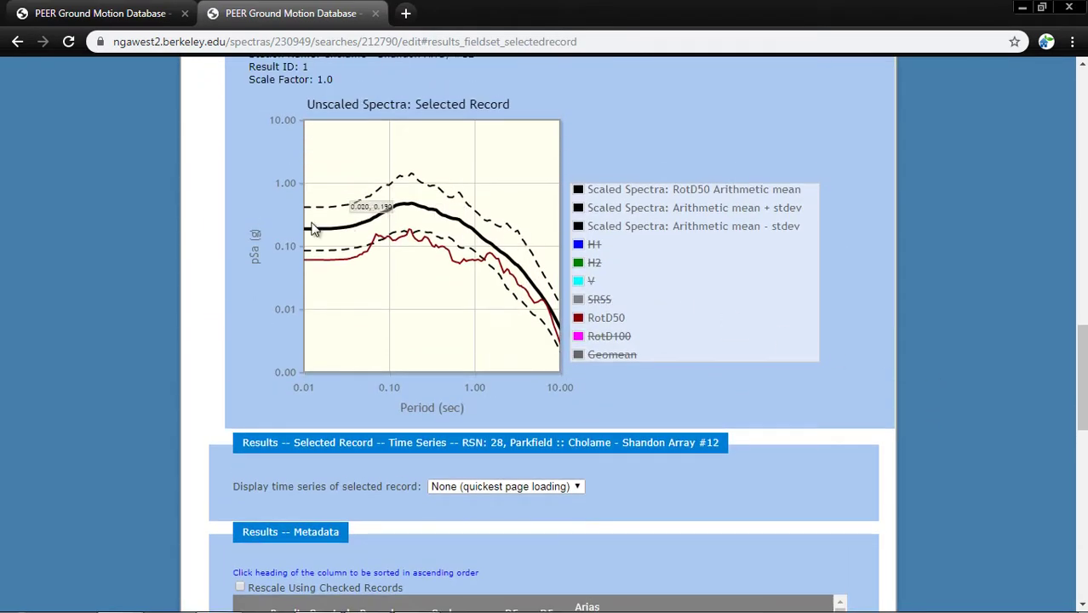
left_click(610, 233)
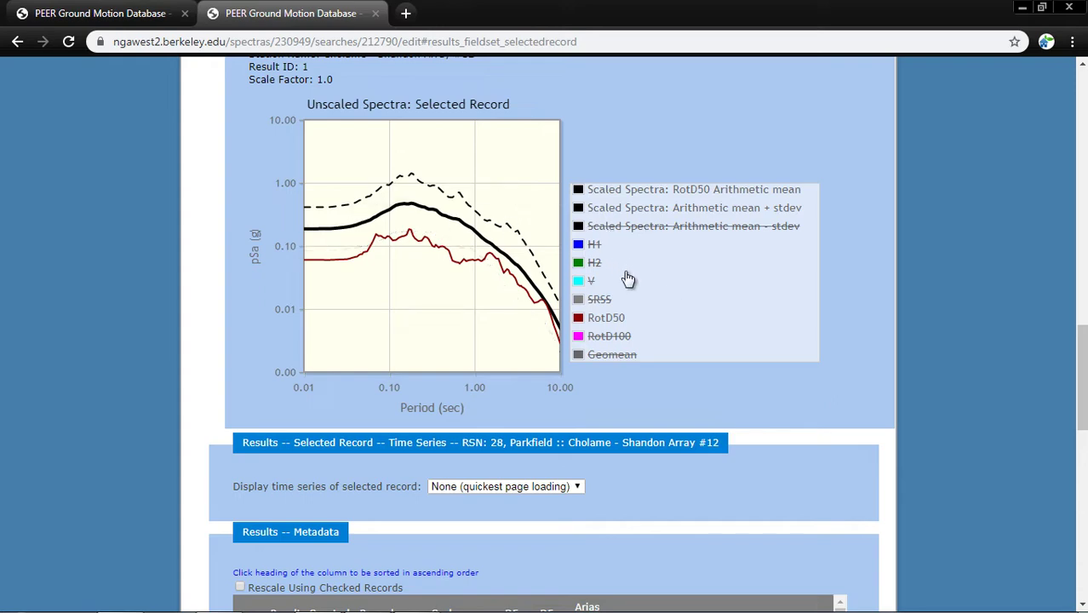
Set the time series display of the selected Parkfield record to Unscaled
scroll(476, 358, "down", 2)
scroll(468, 356, "down", 1)
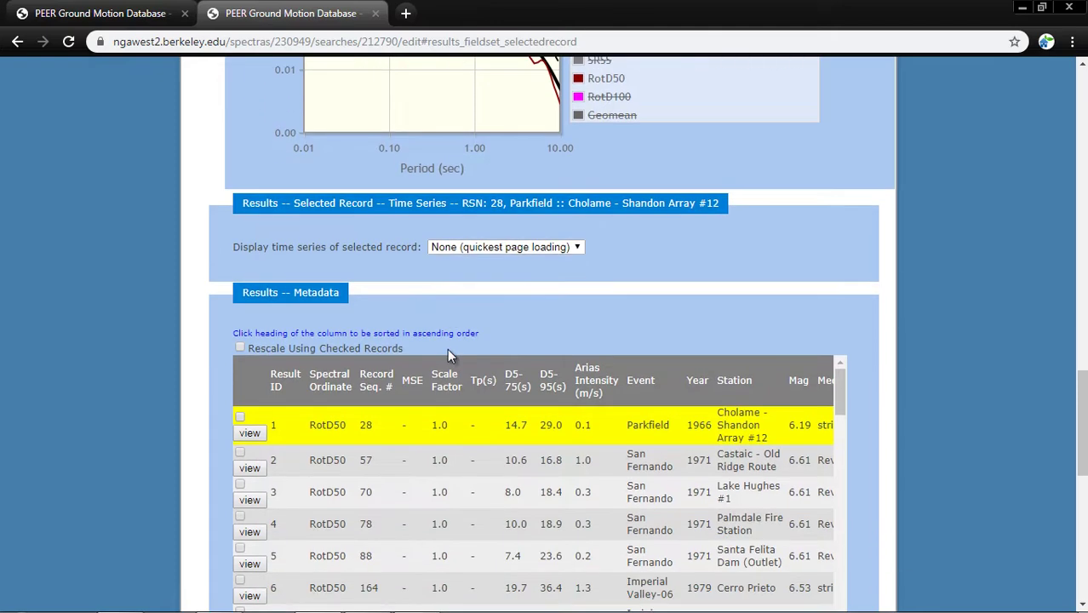
left_click(554, 249)
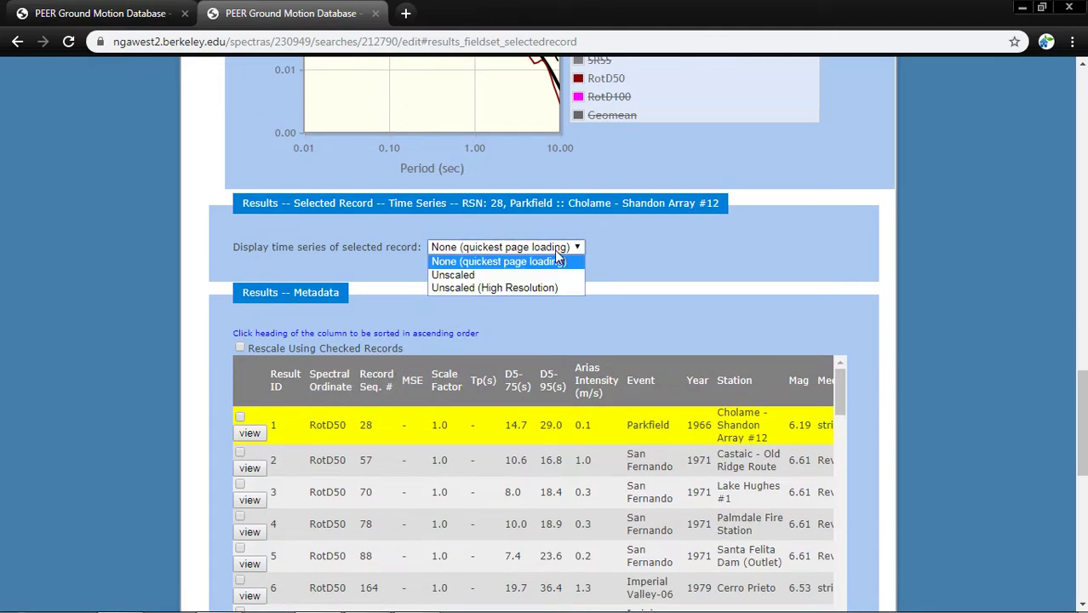
left_click(457, 276)
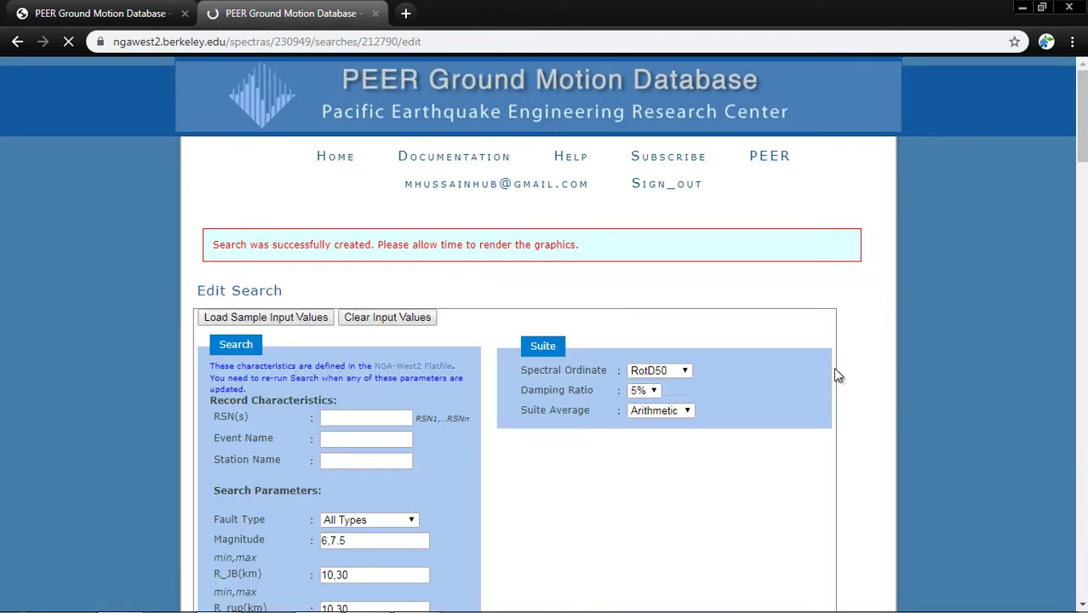
Examine the Parkfield record's acceleration, velocity and displacement time series for both horizontal components and the vertical component
scroll(833, 385, "down", 10)
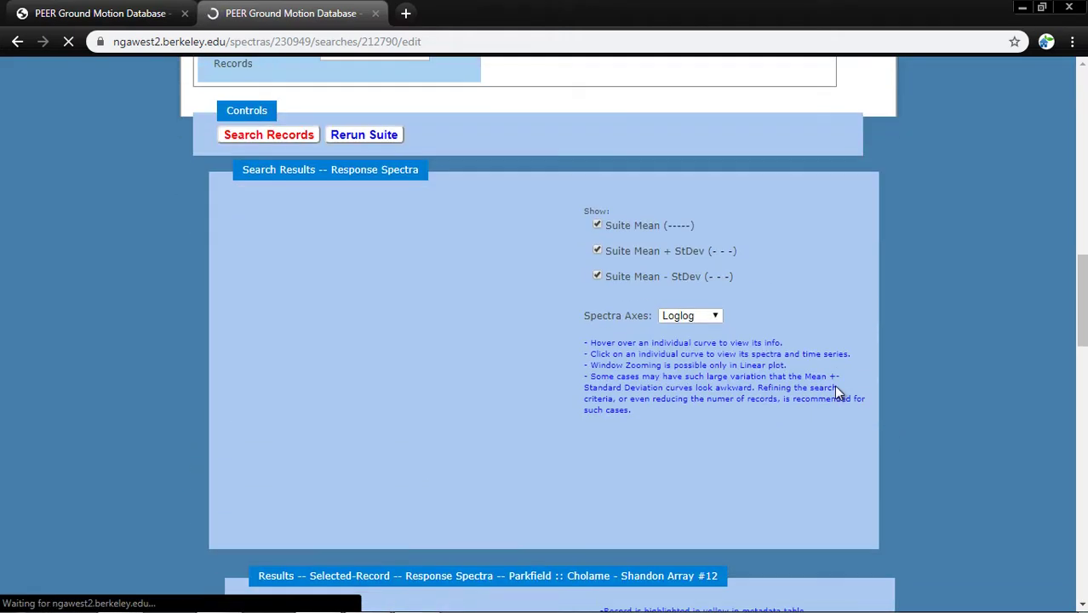
scroll(833, 385, "down", 4)
scroll(743, 373, "down", 4)
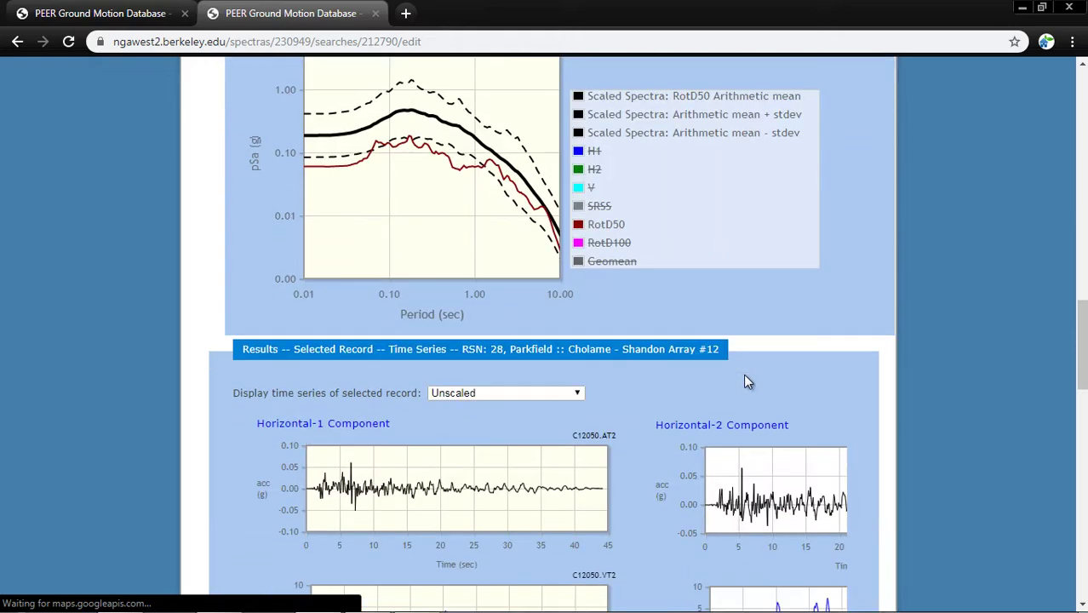
scroll(743, 374, "down", 3)
scroll(693, 382, "down", 1)
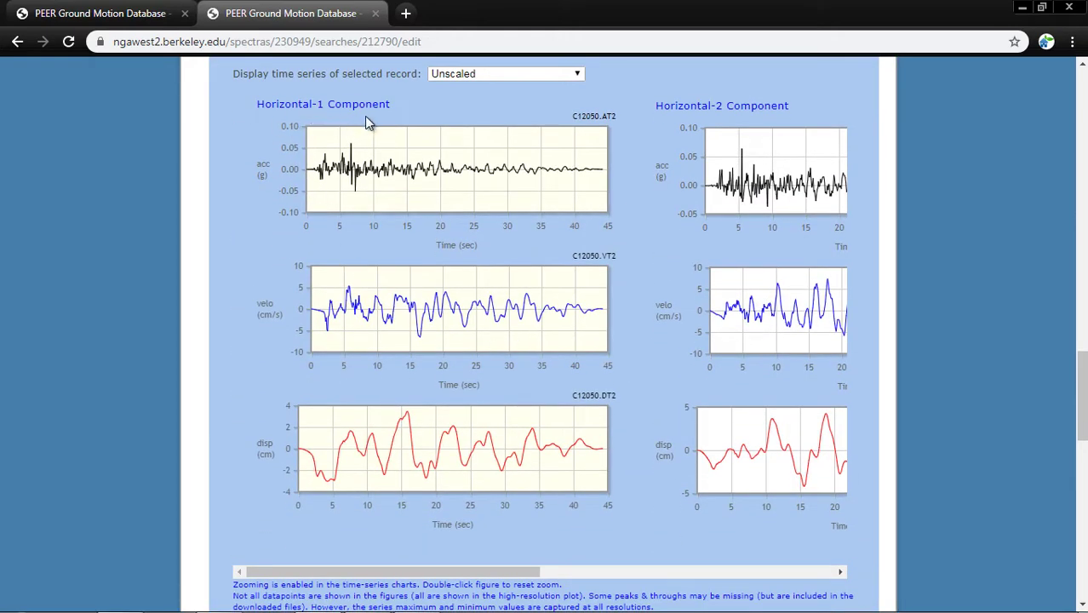
left_click_drag(528, 571, 760, 588)
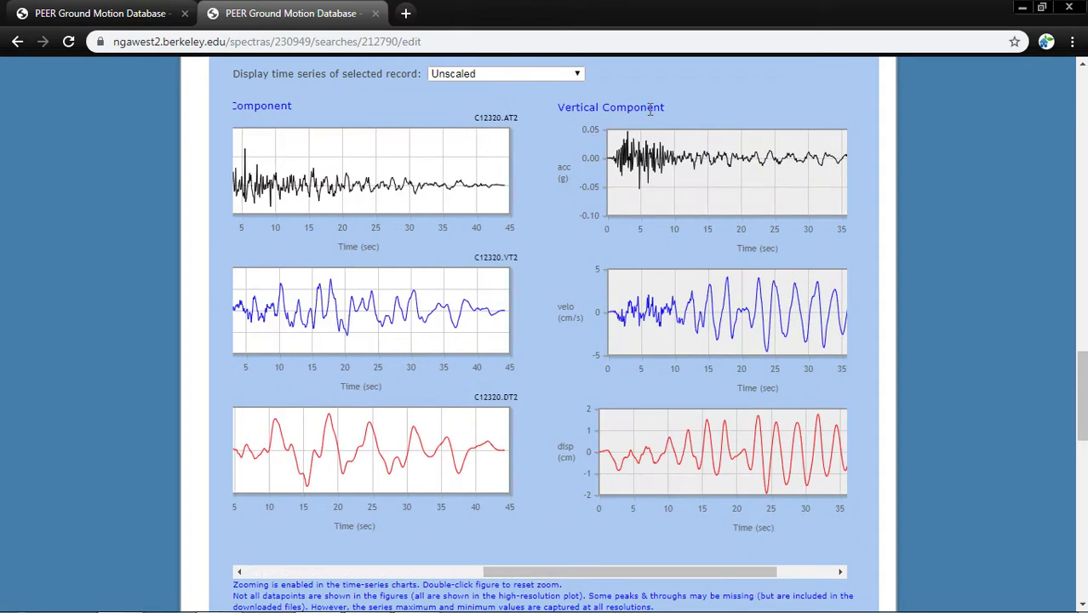
left_click_drag(619, 568, 382, 570)
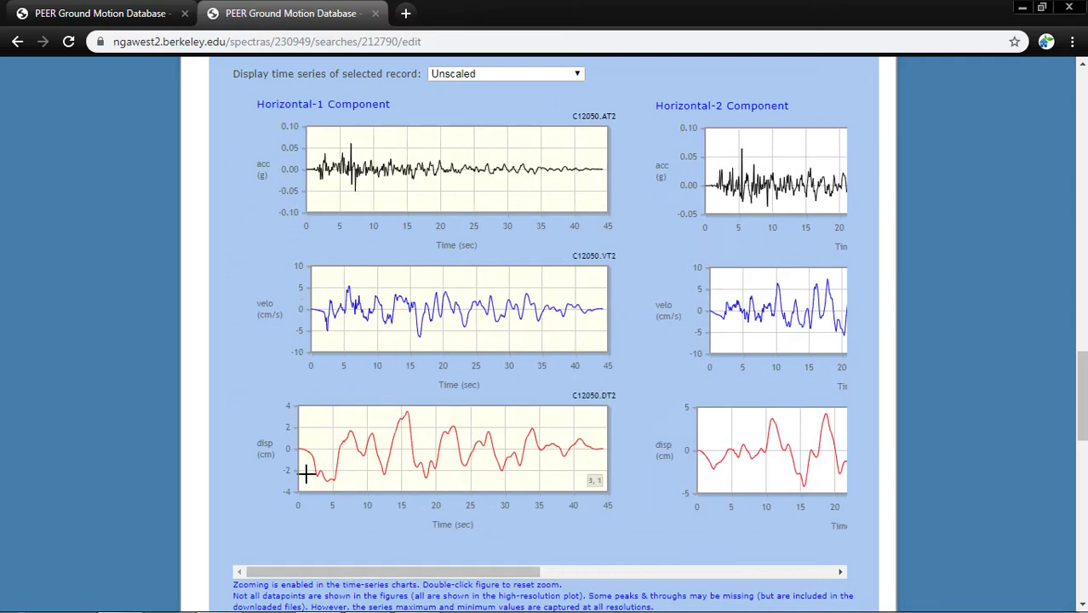
left_click_drag(376, 572, 846, 587)
left_click_drag(570, 579, 281, 575)
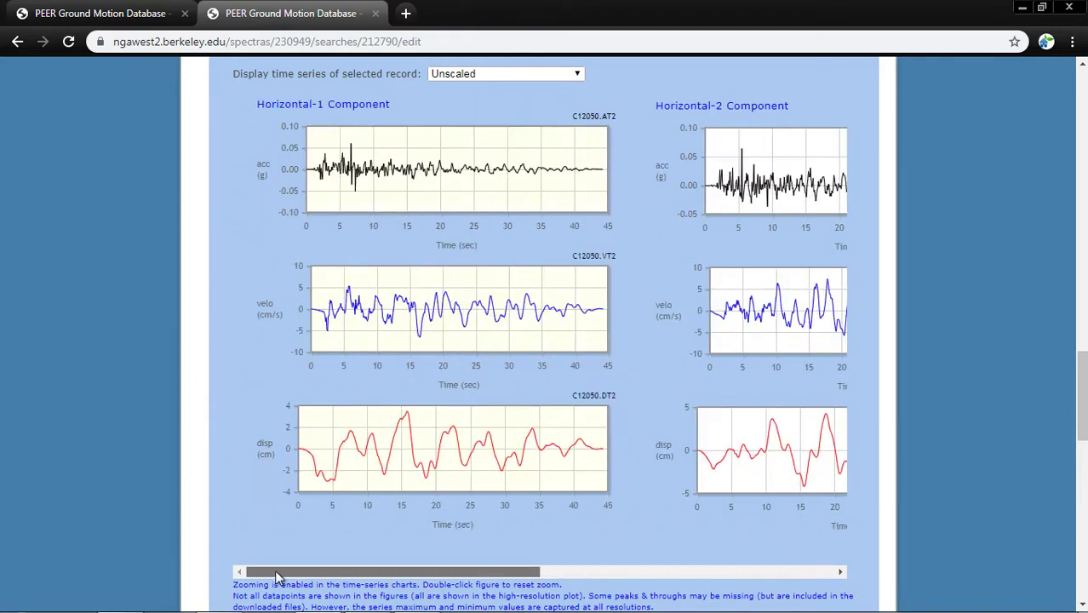
Mark results 1 and 2 in the metadata table for the time series records download with metadata, spectra and traces
scroll(317, 300, "down", 3)
scroll(317, 305, "down", 5)
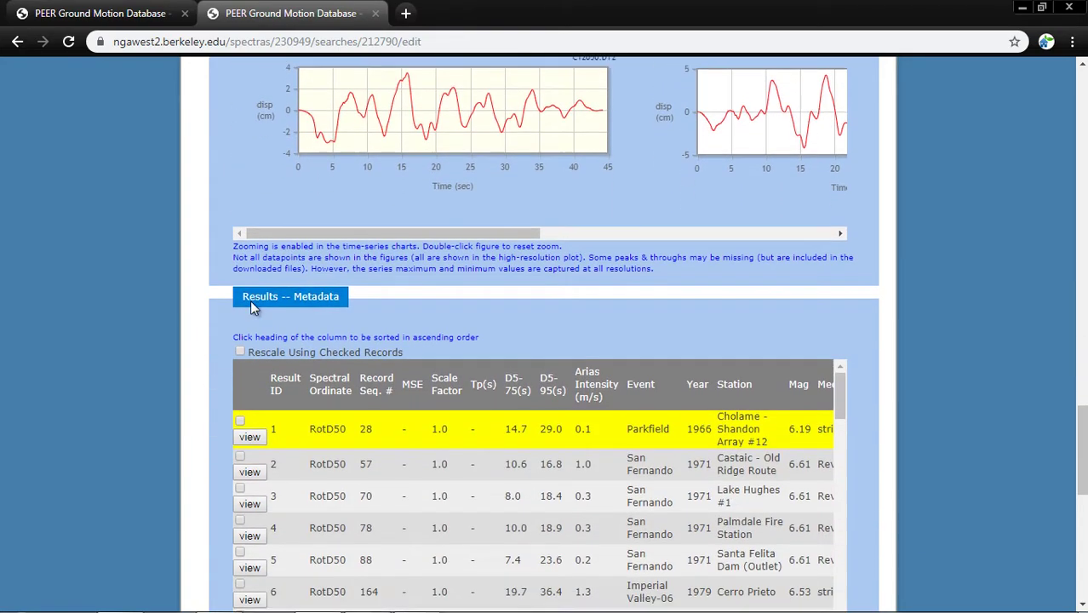
scroll(221, 305, "down", 2)
scroll(209, 304, "up", 4)
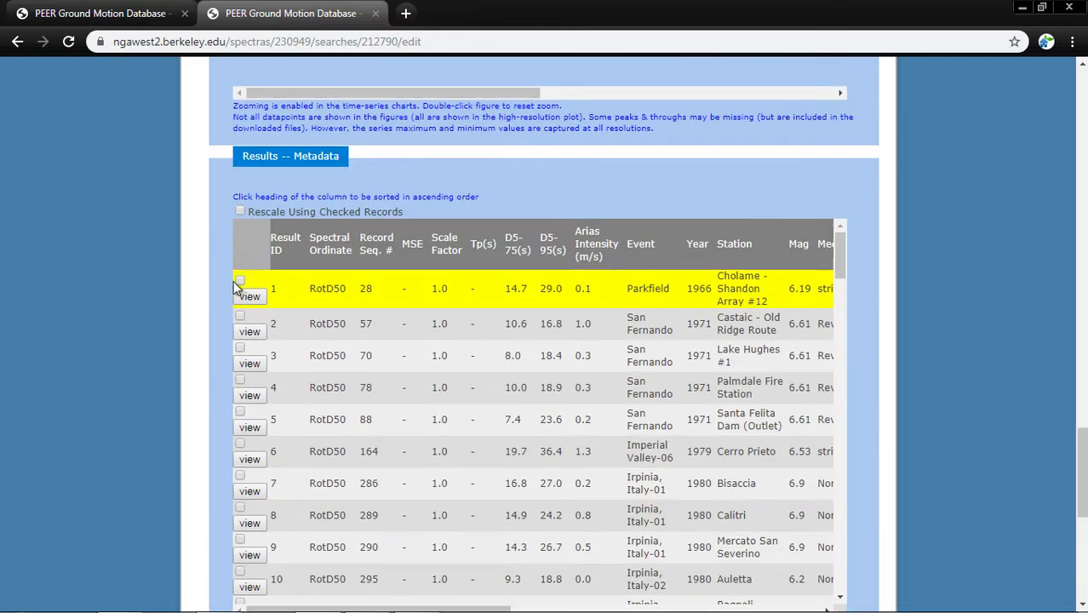
left_click(240, 316)
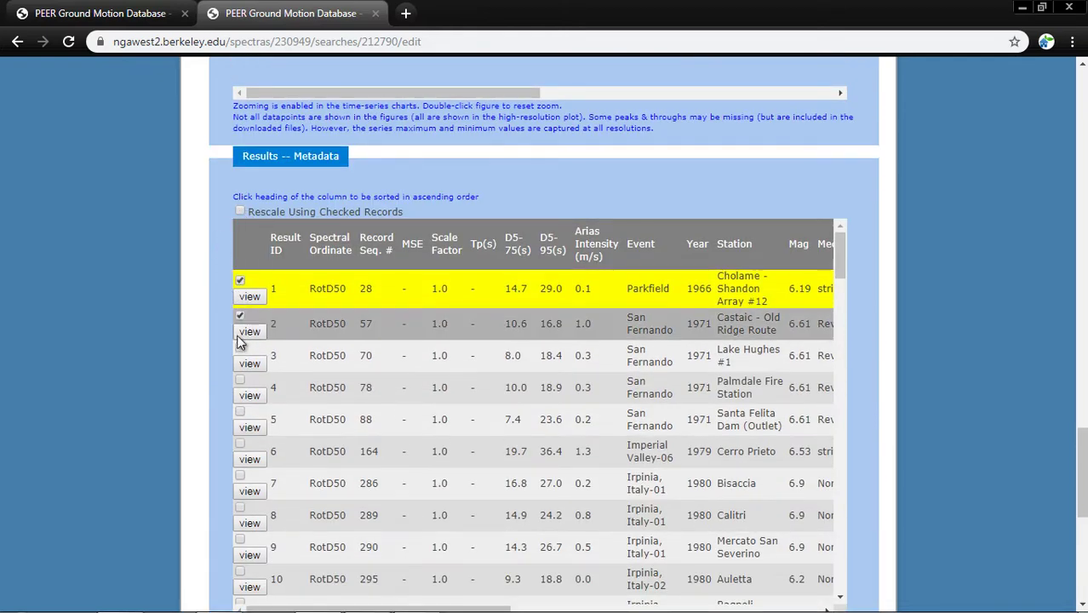
scroll(213, 361, "down", 1)
scroll(214, 360, "down", 2)
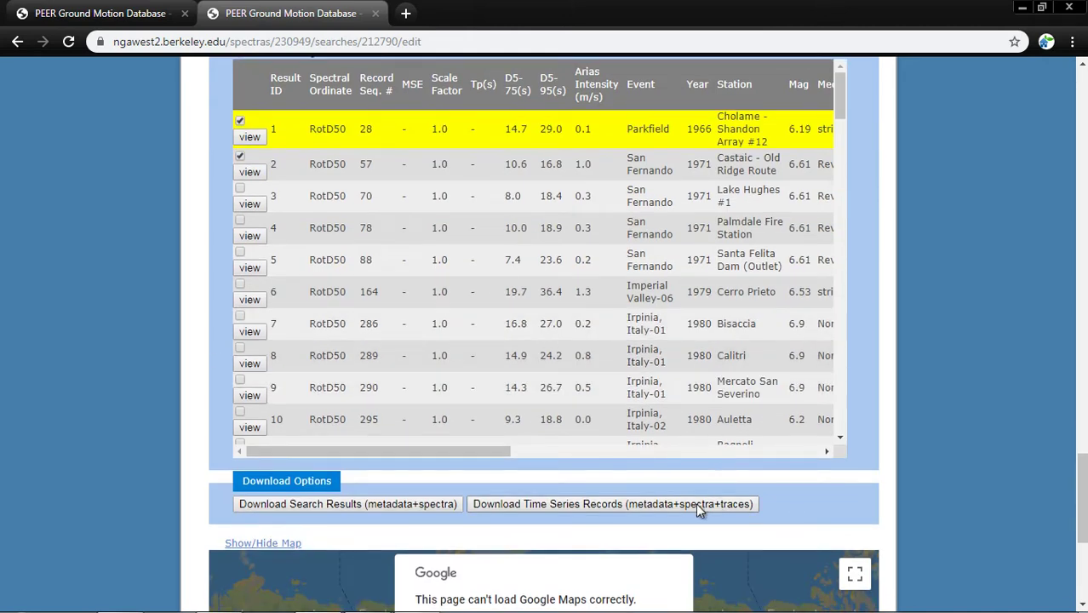
left_click(581, 506)
scroll(882, 417, "up", 3)
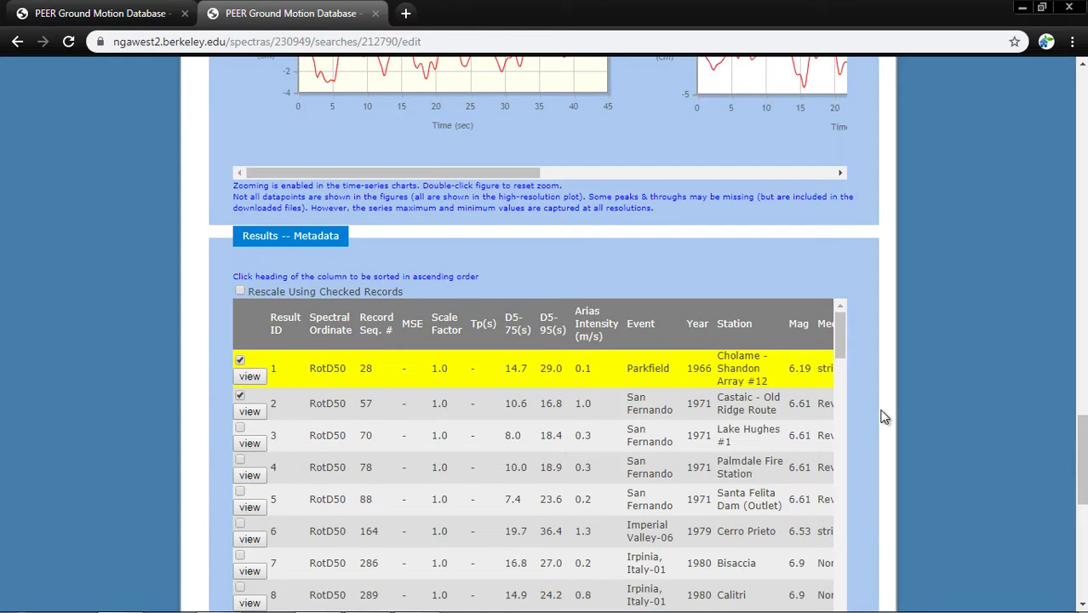
Switch to the NGA-West2 flatfile in Excel and look up the record sequence number of Imperial Valley-02 at El Centro Array #9
scroll(882, 417, "up", 2)
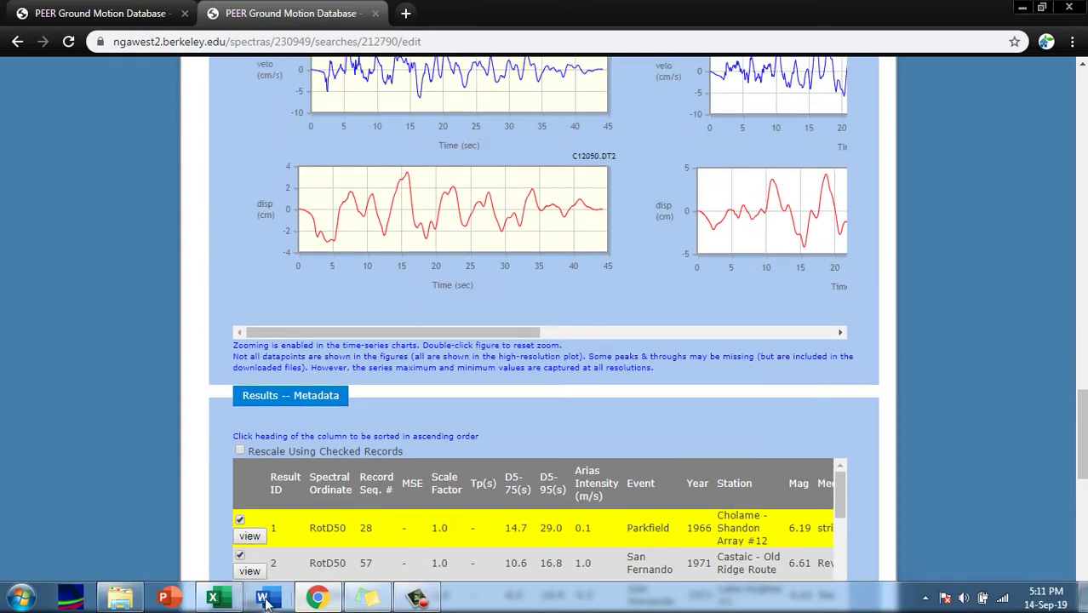
left_click(215, 600)
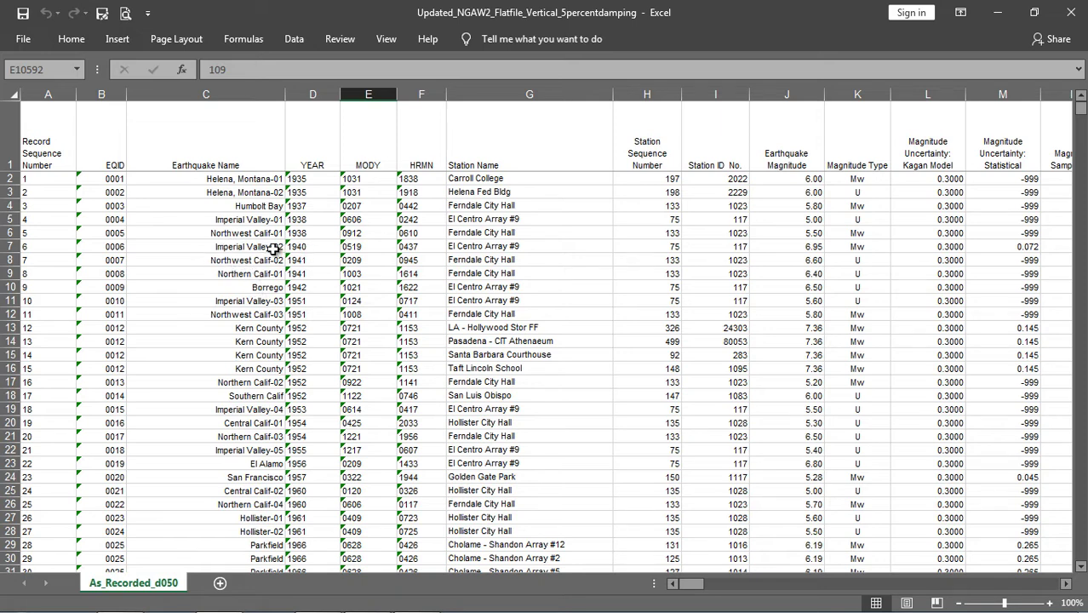
left_click(3, 247)
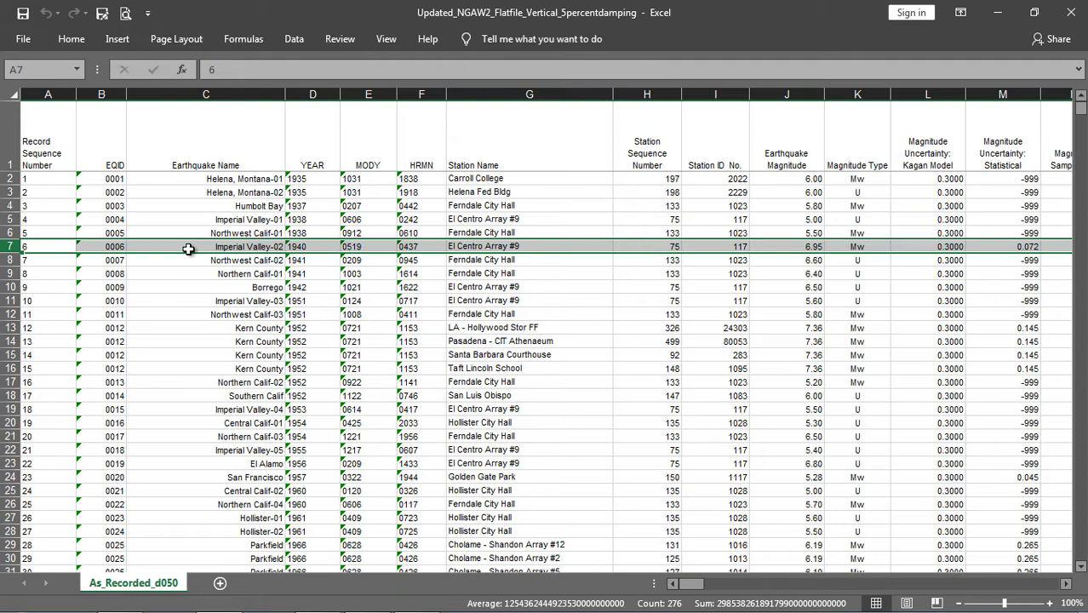
left_click(246, 274)
left_click(248, 249)
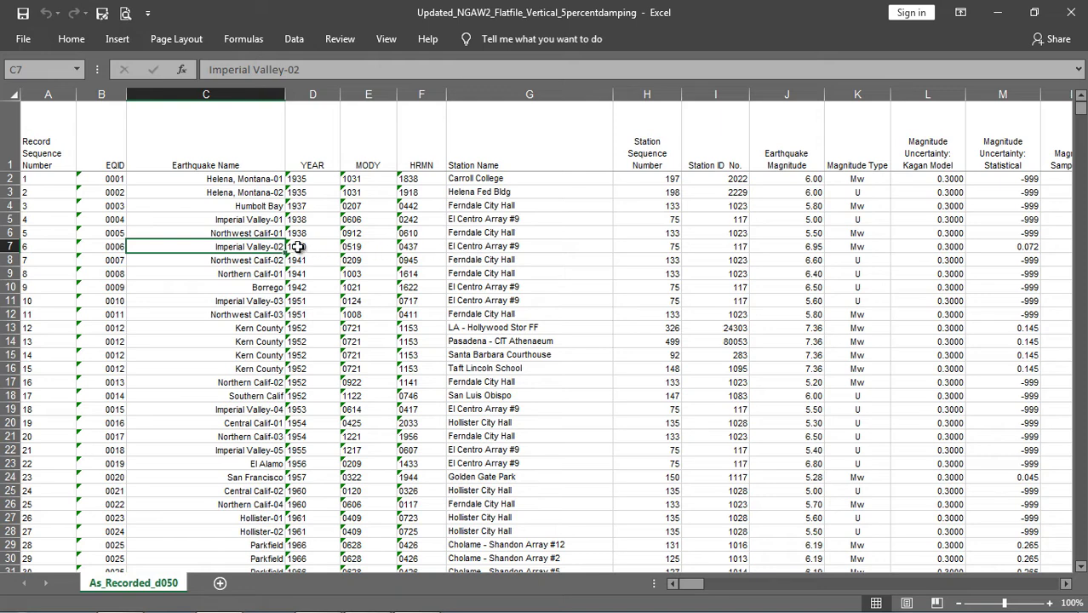
left_click(43, 246)
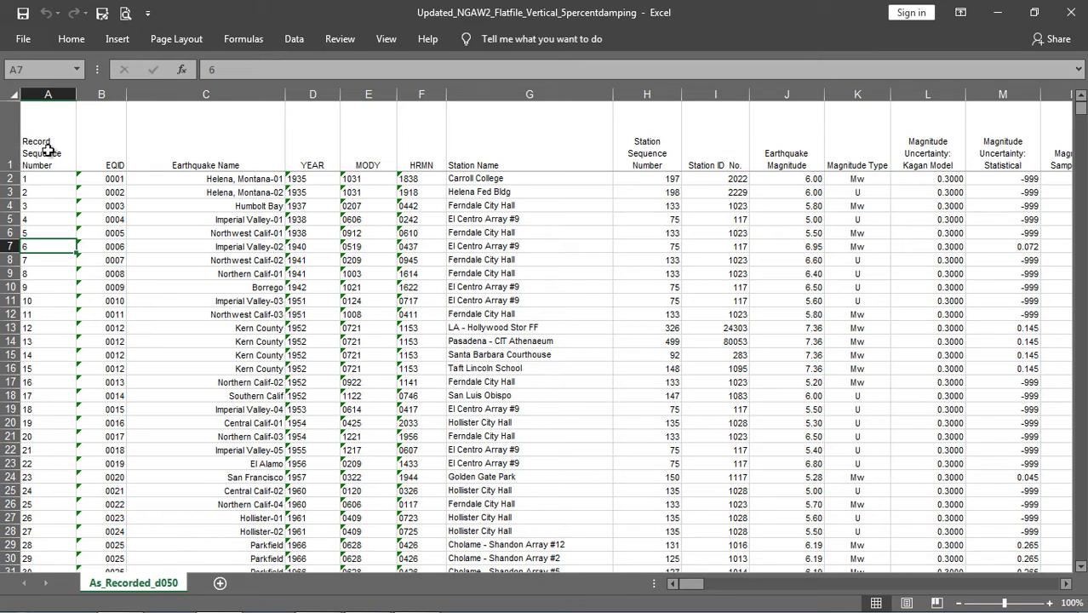
mouse_move(255, 606)
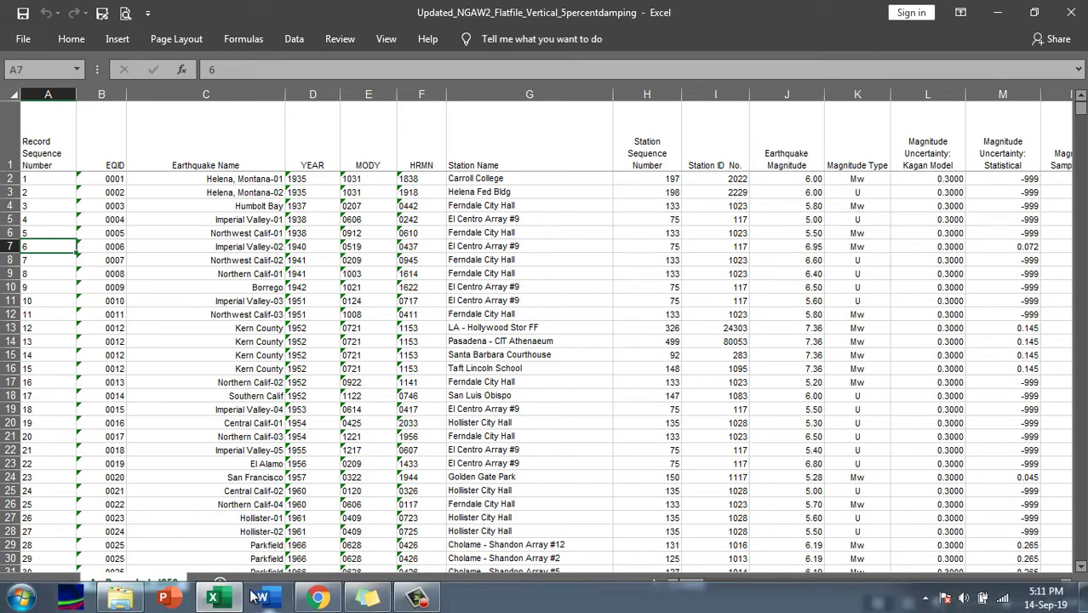
Return to the PEER database in Chrome and clear all search input values
left_click(313, 599)
scroll(911, 369, "up", 20)
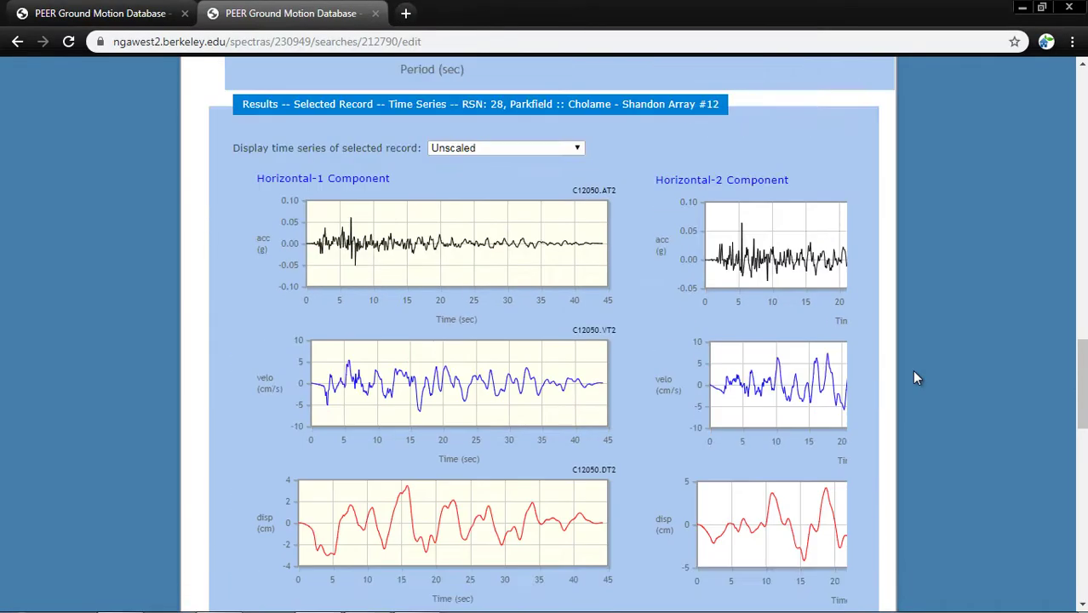
scroll(861, 364, "up", 5)
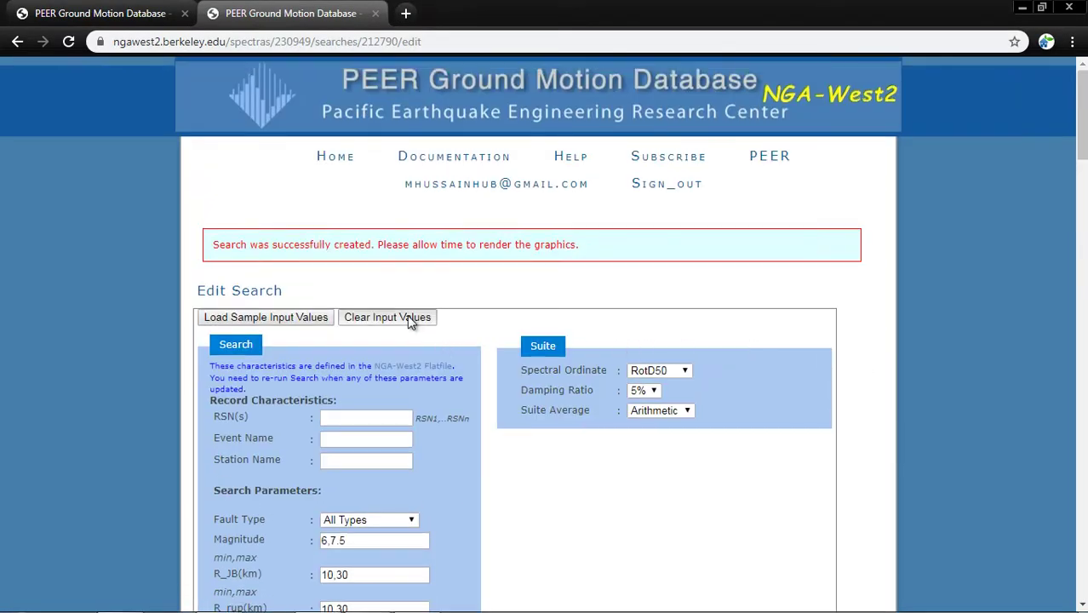
left_click(410, 319)
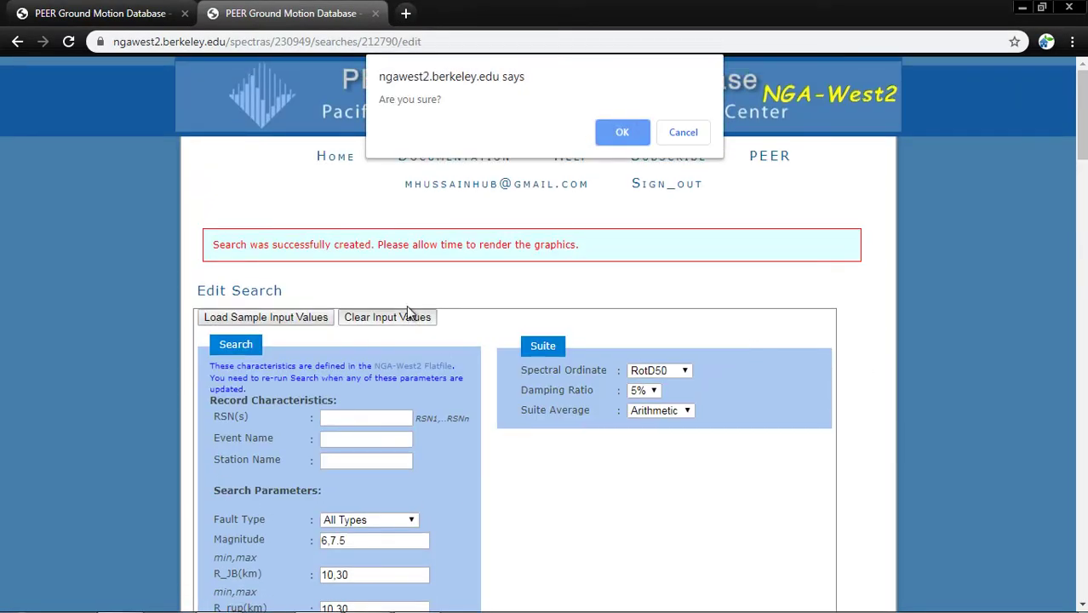
left_click(621, 133)
Set the record sequence number (RSN) to 6 and run the record search
scroll(376, 281, "down", 2)
left_click(359, 258)
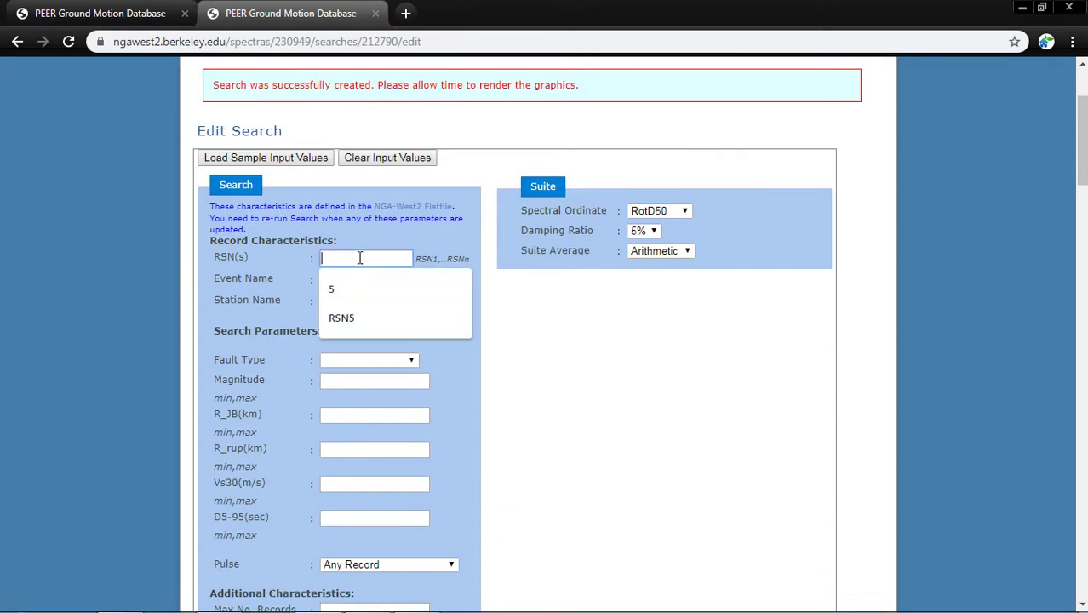
type("6")
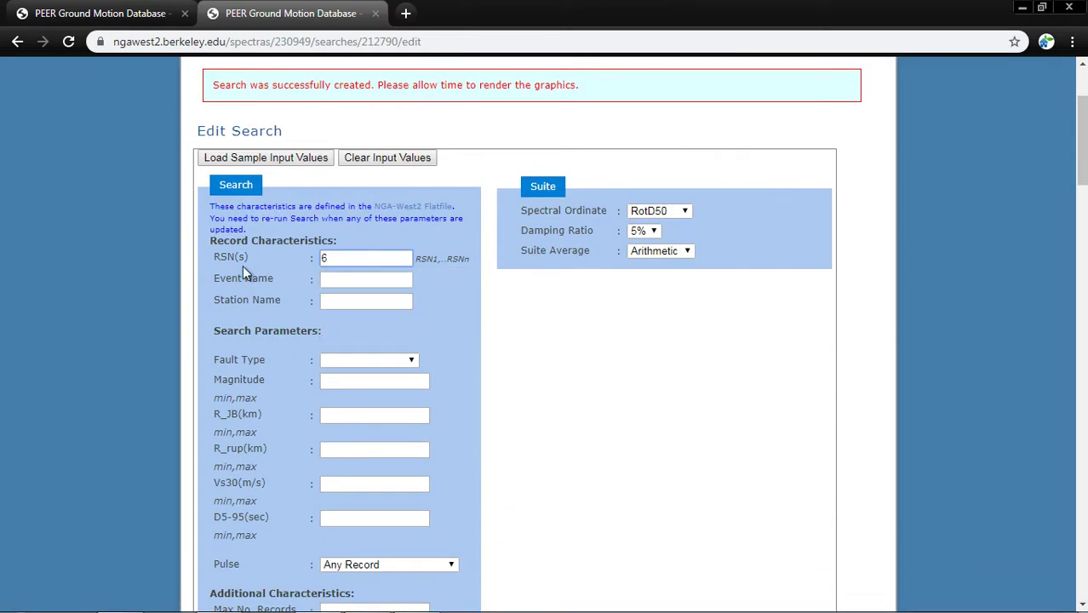
scroll(495, 284, "down", 2)
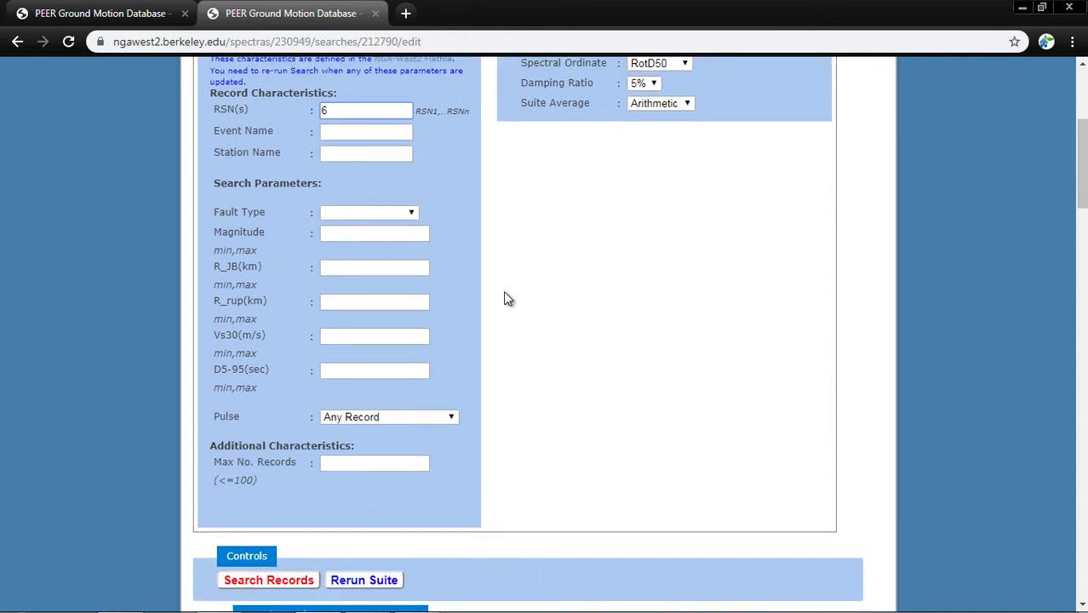
left_click(273, 565)
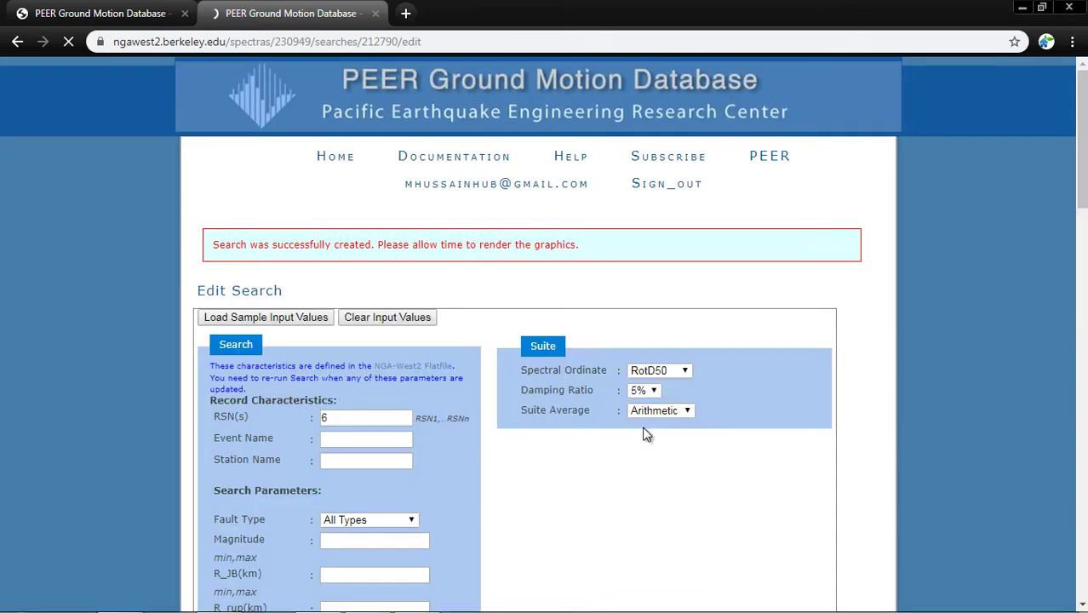
Review the RSN 6 search results and open the individual view of the Imperial Valley-02, El Centro Array #9 record
scroll(644, 434, "down", 10)
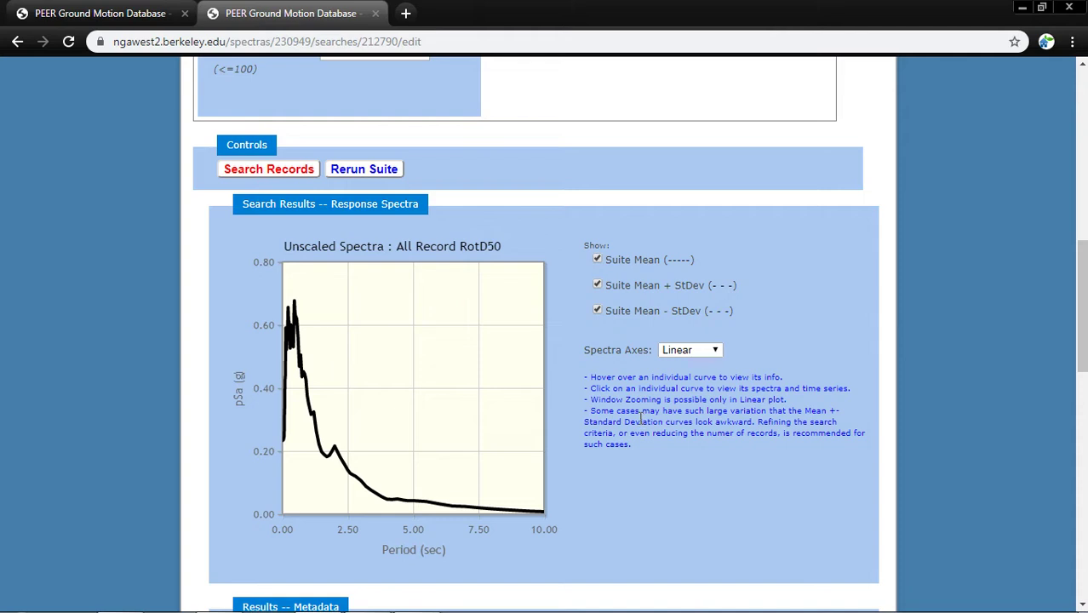
scroll(433, 477, "down", 1)
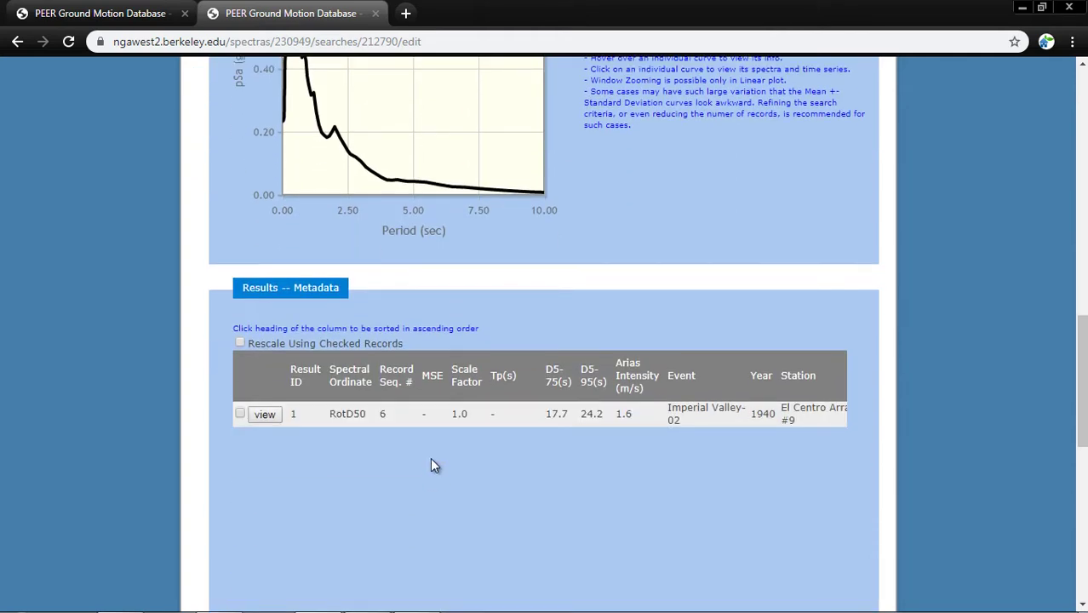
scroll(706, 425, "down", 2)
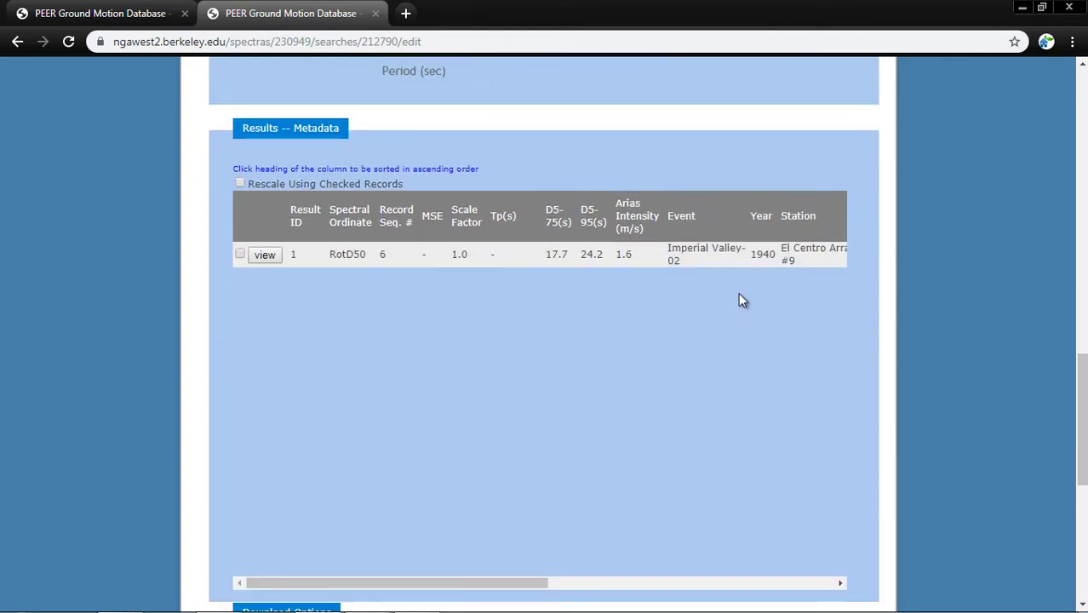
left_click_drag(509, 585, 418, 477)
scroll(387, 425, "down", 1)
scroll(385, 428, "down", 3)
scroll(284, 200, "up", 4)
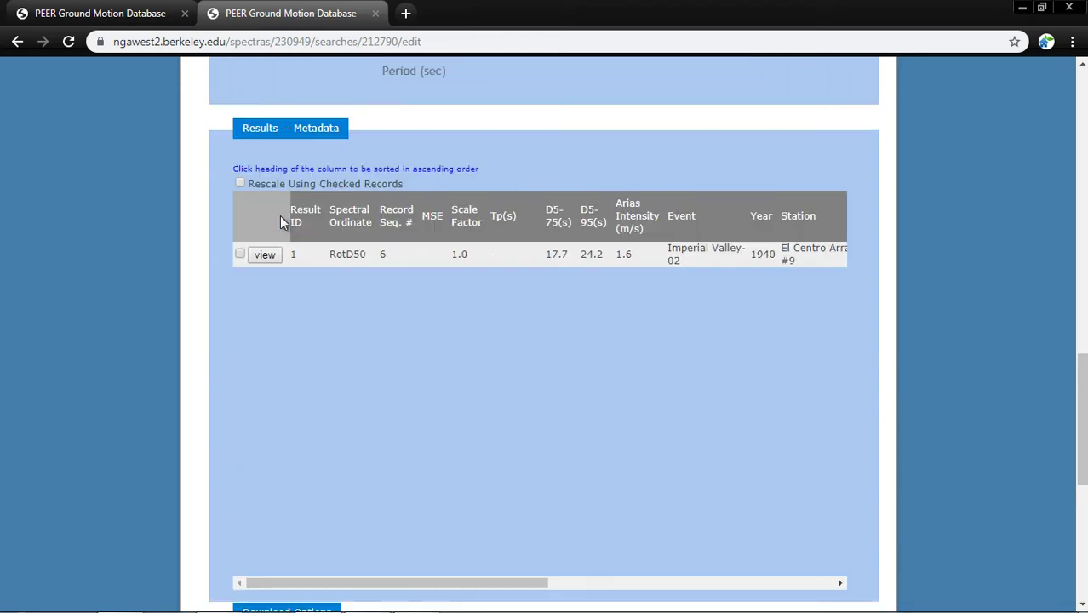
left_click(254, 255)
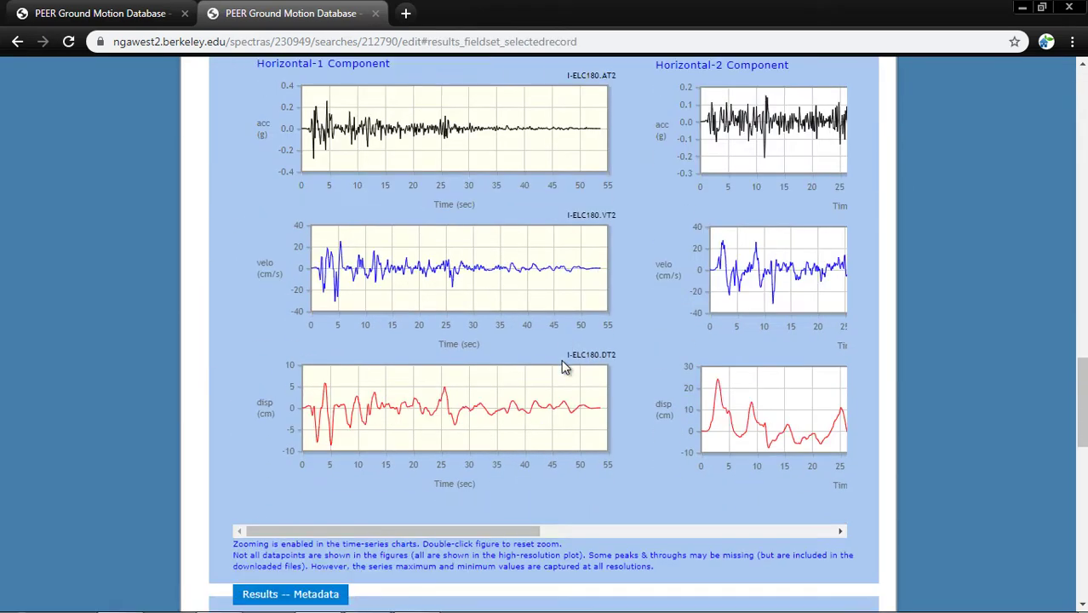
Check the time series display options and examine the El Centro record's acceleration, velocity and displacement plots
scroll(564, 360, "down", 2)
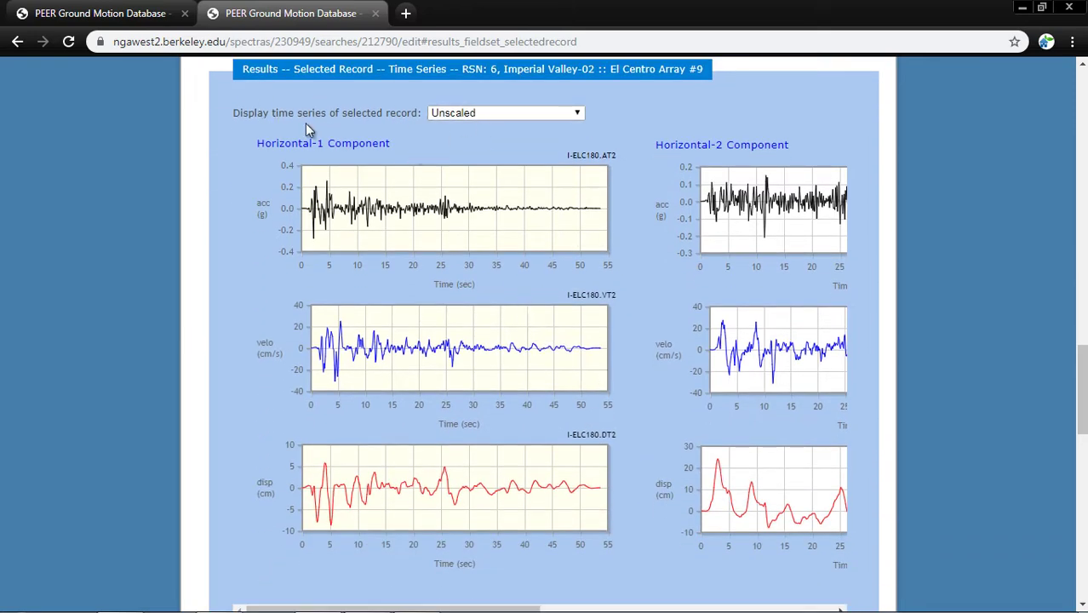
left_click(560, 114)
left_click(502, 128)
scroll(583, 352, "down", 2)
scroll(372, 243, "up", 2)
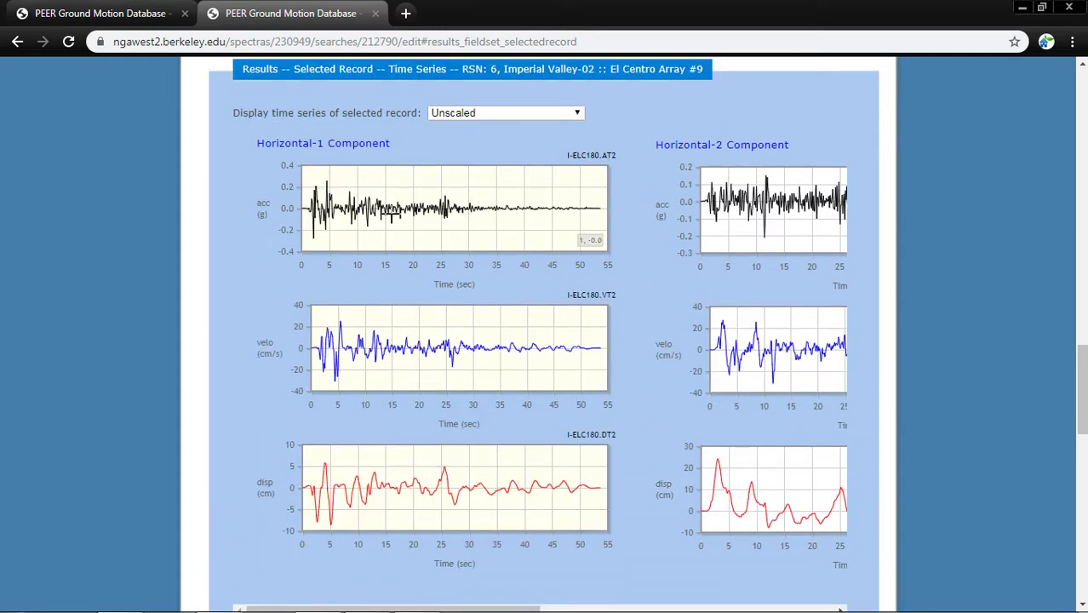
scroll(784, 191, "down", 2)
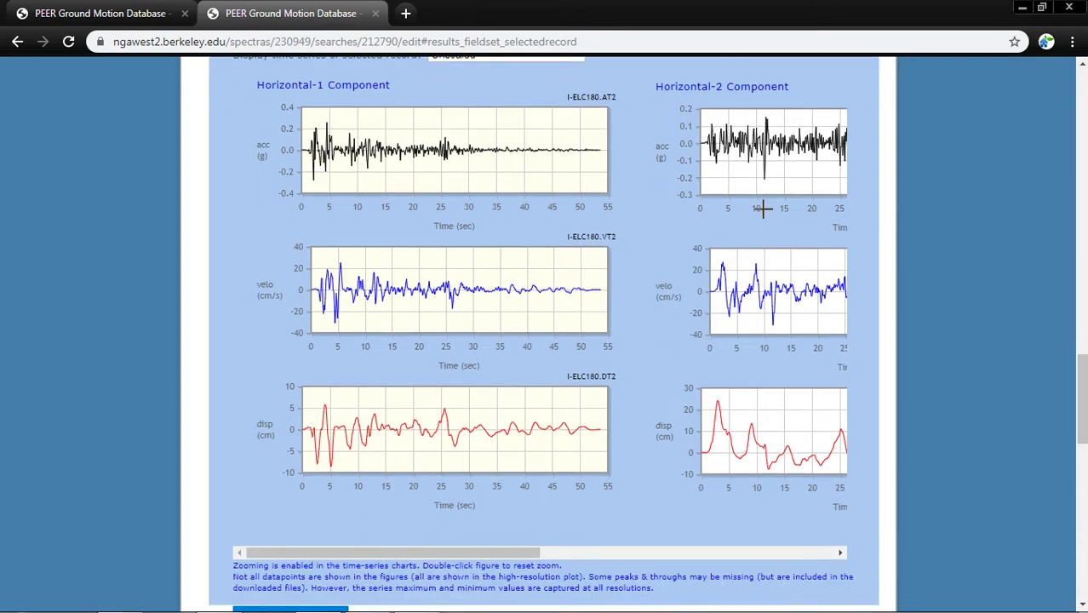
Examine the vertical component's acceleration, velocity and displacement plots alongside the horizontal ones for the El Centro record
left_click_drag(475, 451, 764, 425)
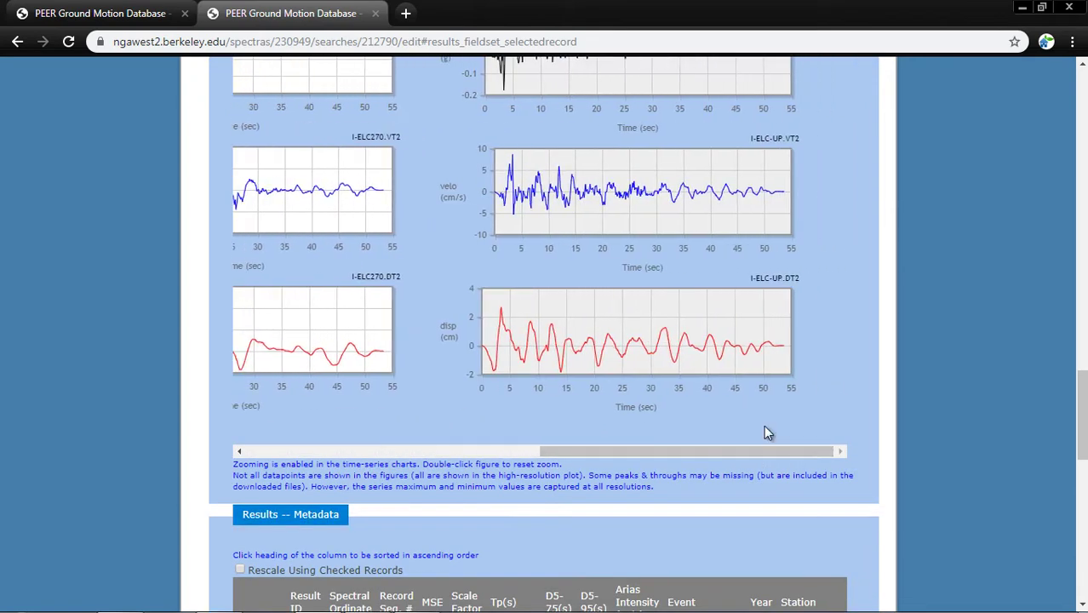
scroll(764, 425, "up", 5)
scroll(584, 490, "down", 1)
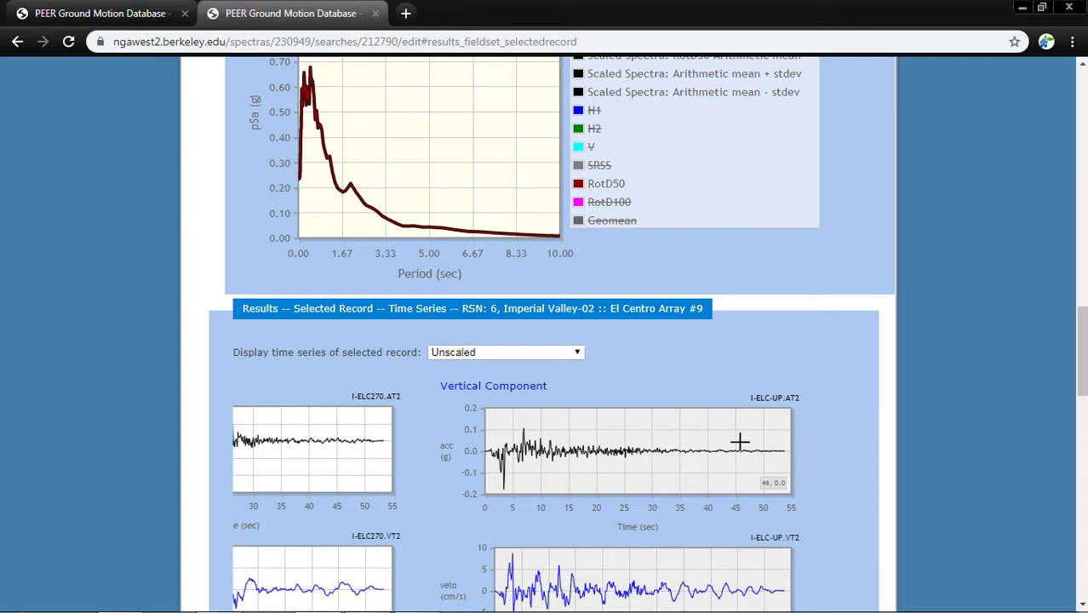
scroll(740, 445, "down", 1)
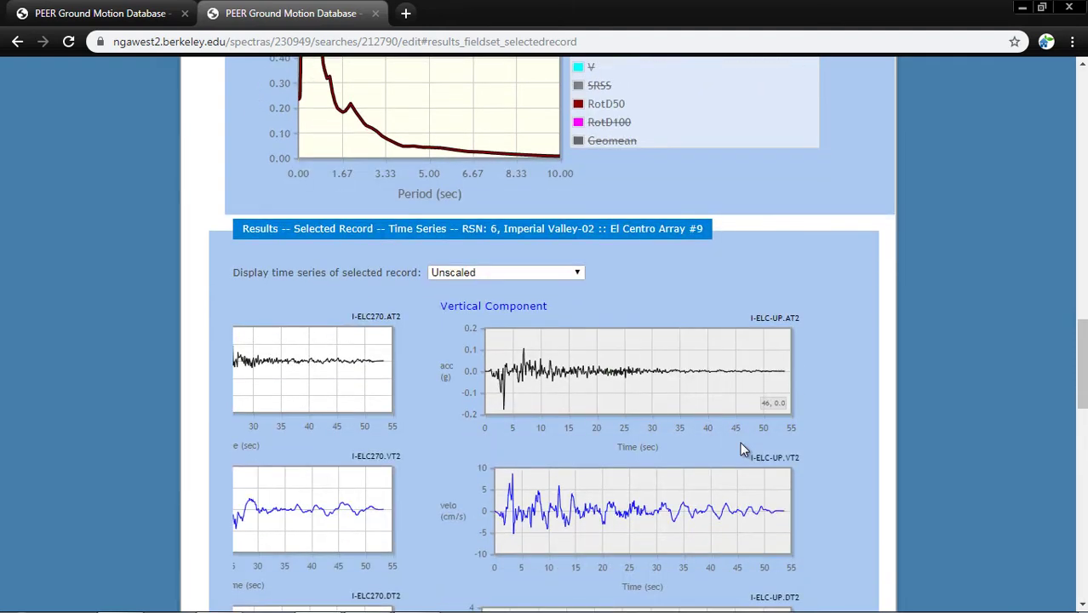
scroll(740, 442, "down", 2)
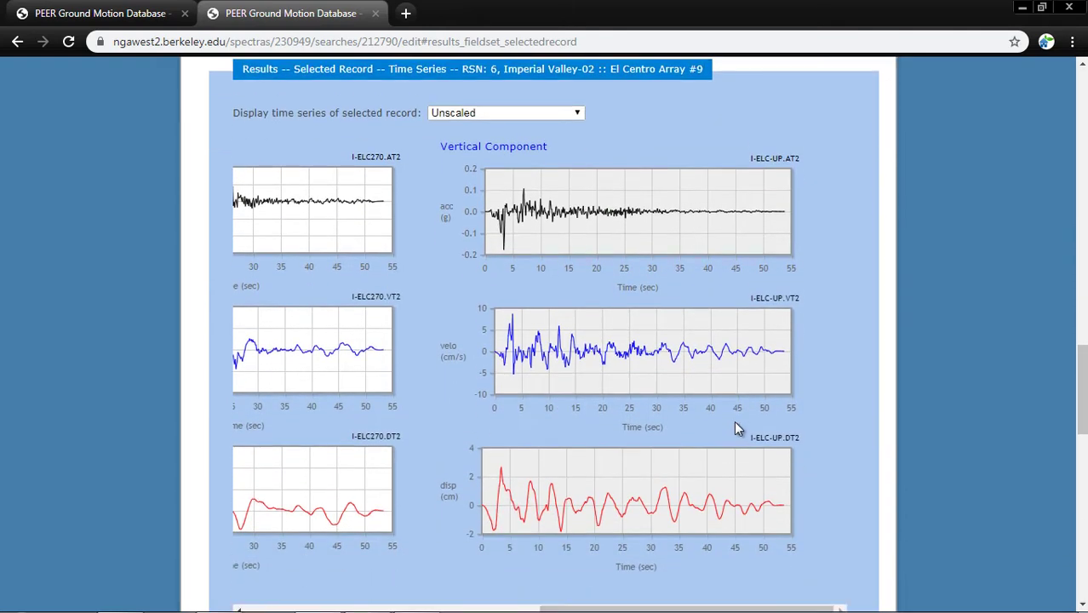
scroll(700, 427, "down", 3)
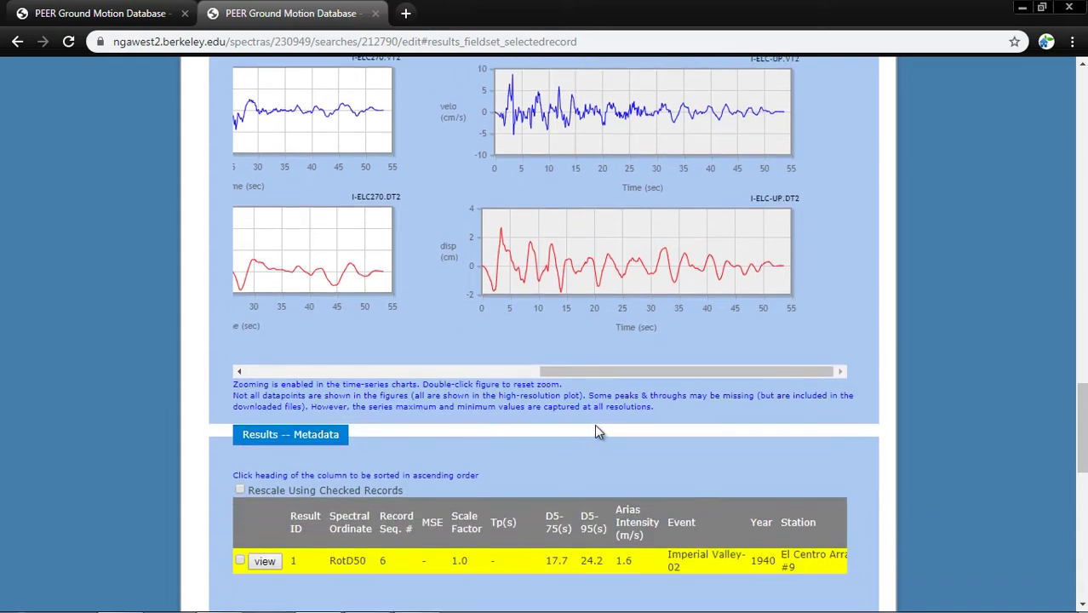
scroll(639, 396, "up", 3)
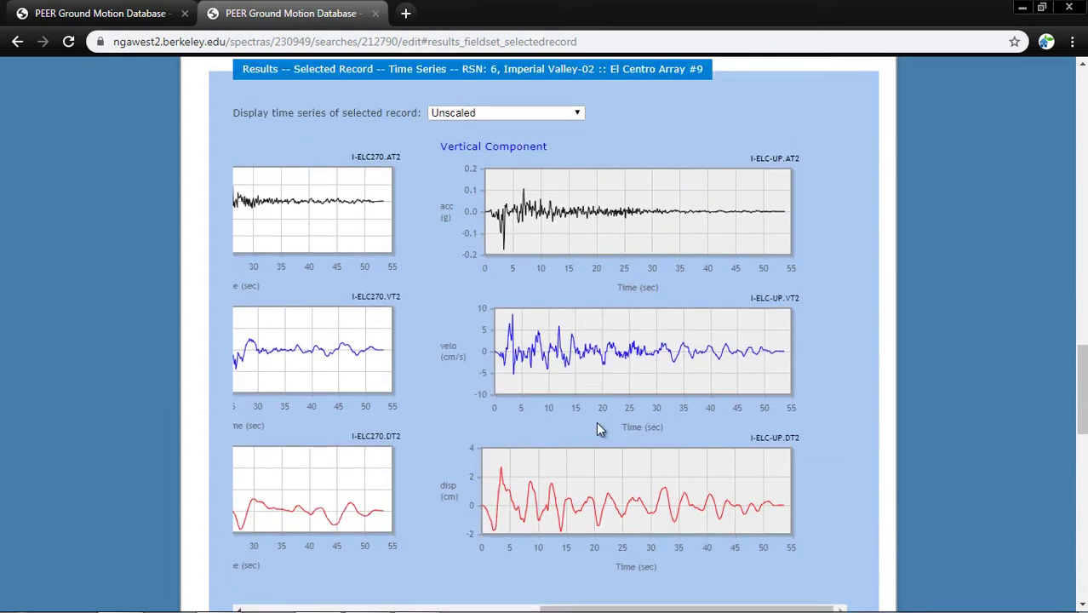
scroll(596, 421, "down", 1)
left_click_drag(606, 530, 330, 526)
Select the RSN 6 record in the metadata results and download its time series records with metadata, spectra and traces
scroll(400, 411, "down", 3)
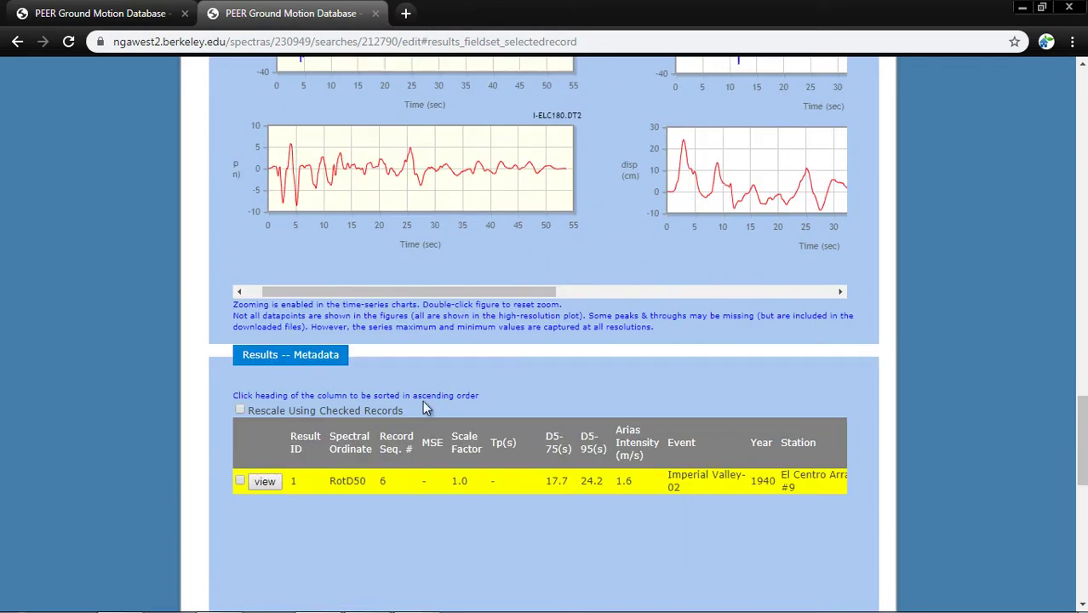
scroll(463, 394, "down", 2)
left_click(239, 323)
scroll(817, 281, "down", 4)
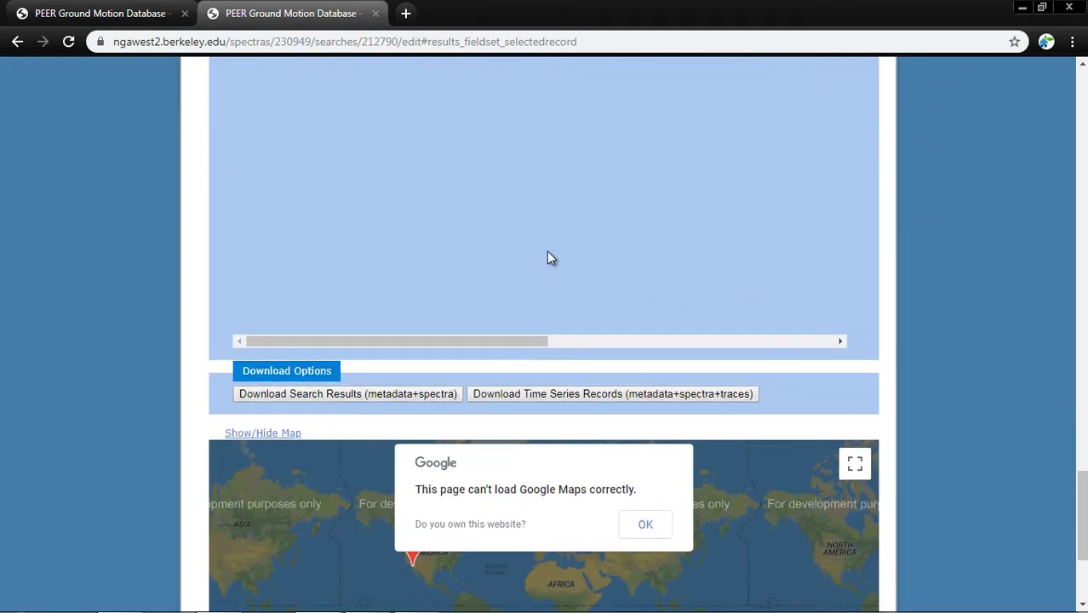
scroll(426, 230, "up", 2)
scroll(419, 244, "down", 4)
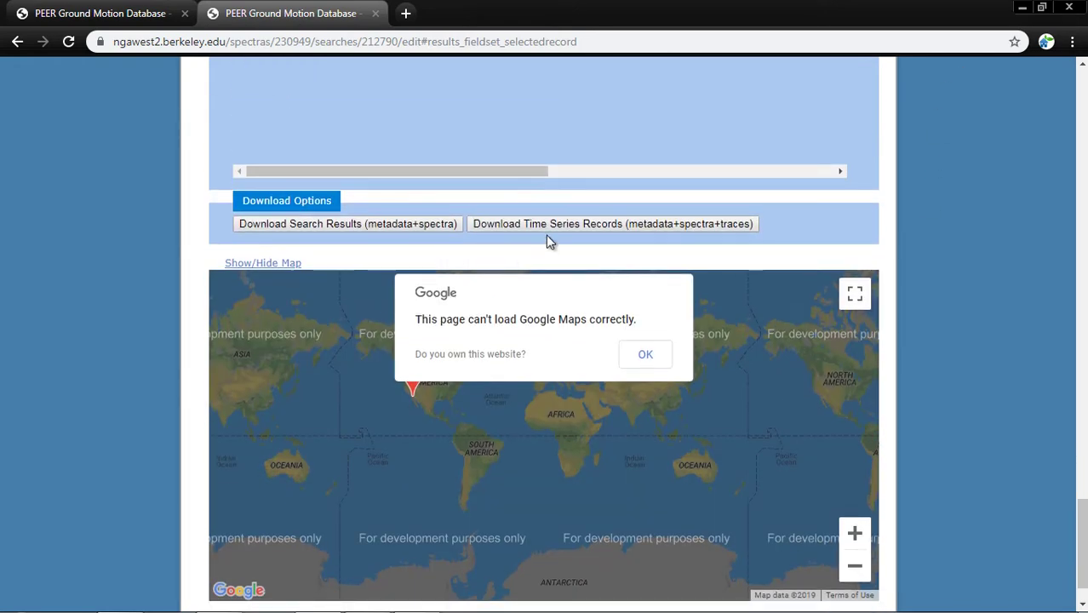
left_click(618, 226)
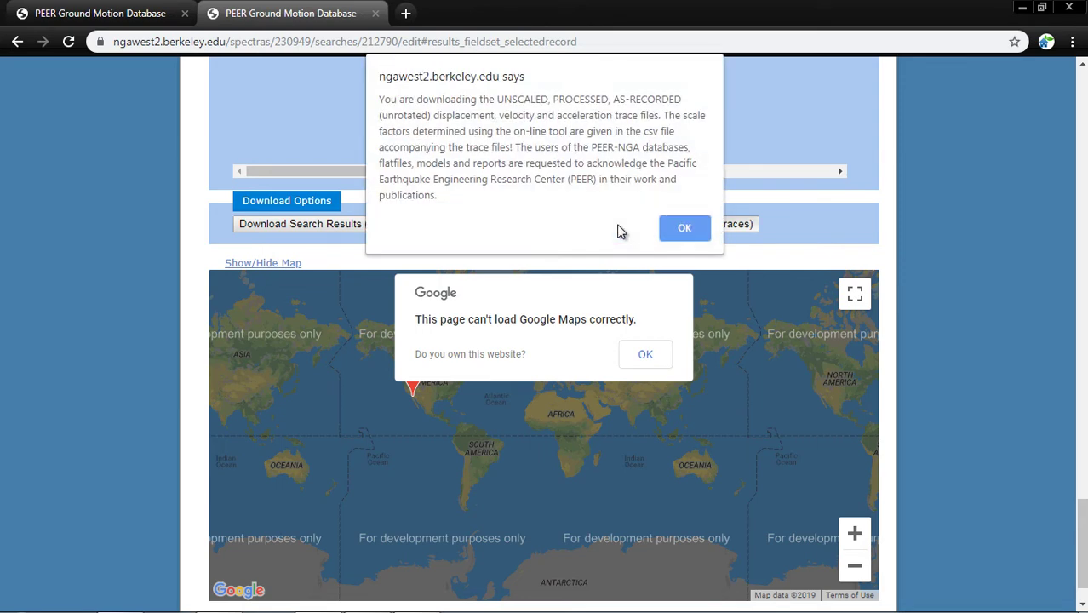
left_click(684, 229)
left_click(680, 199)
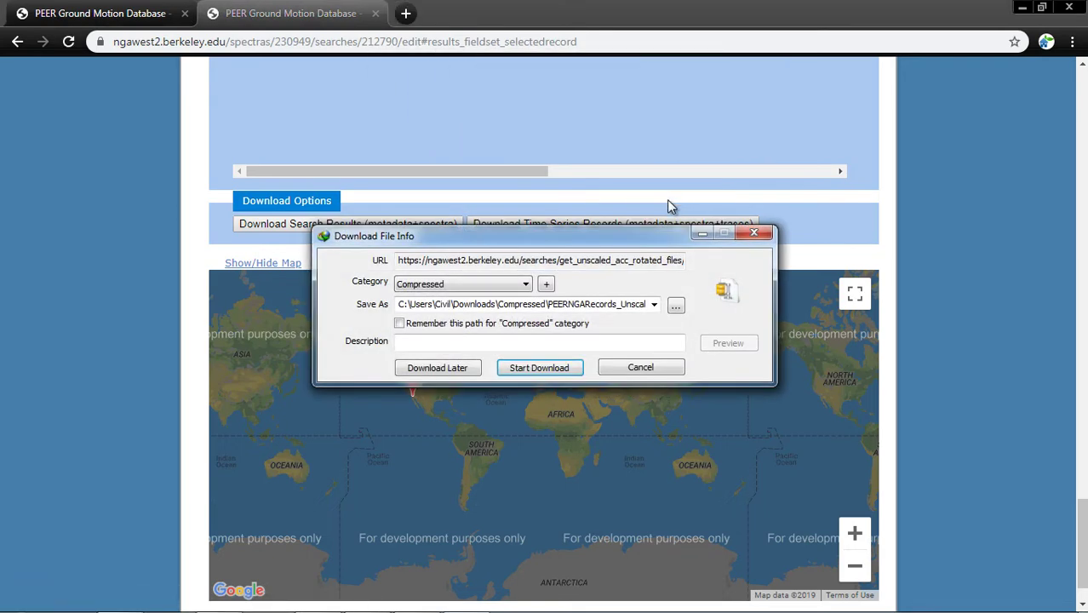
left_click(537, 368)
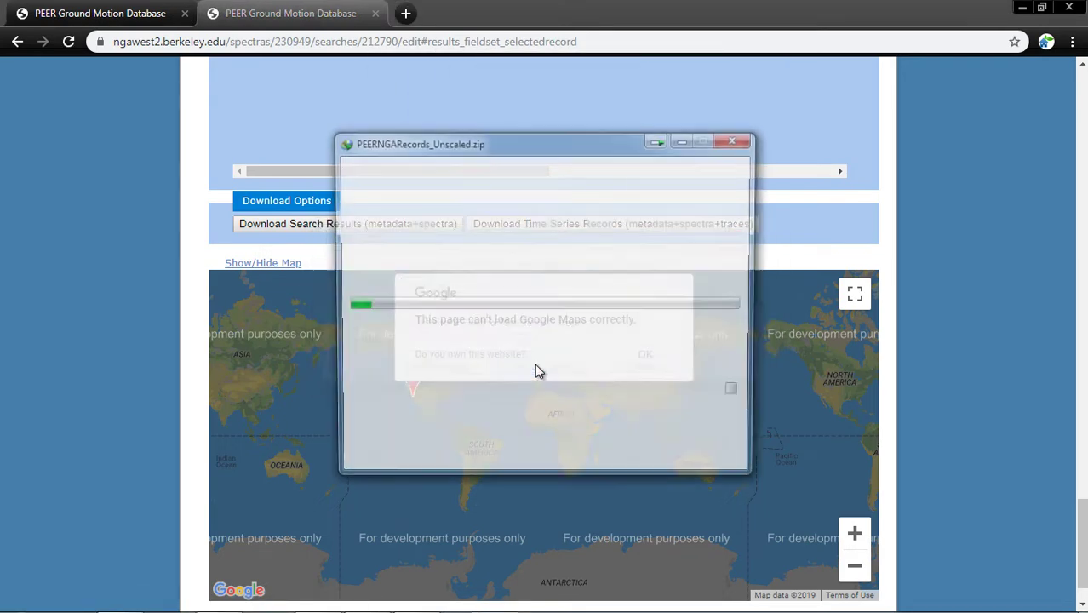
Extract the downloaded PEERNGARecords_Unscaled archive in the Compressed downloads folder and open the extracted folder
left_click(547, 363)
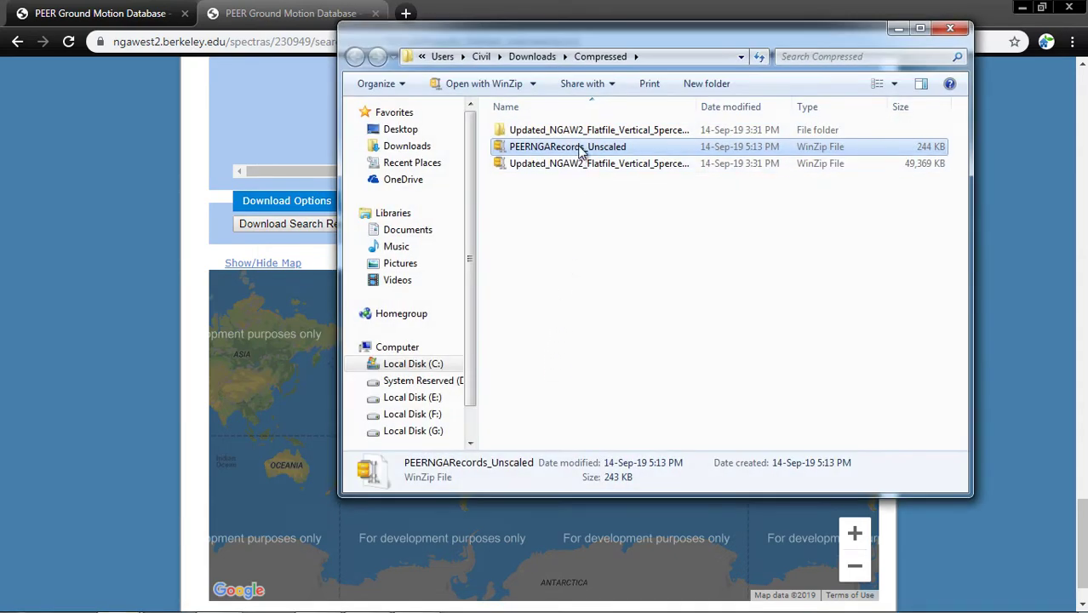
right_click(581, 150)
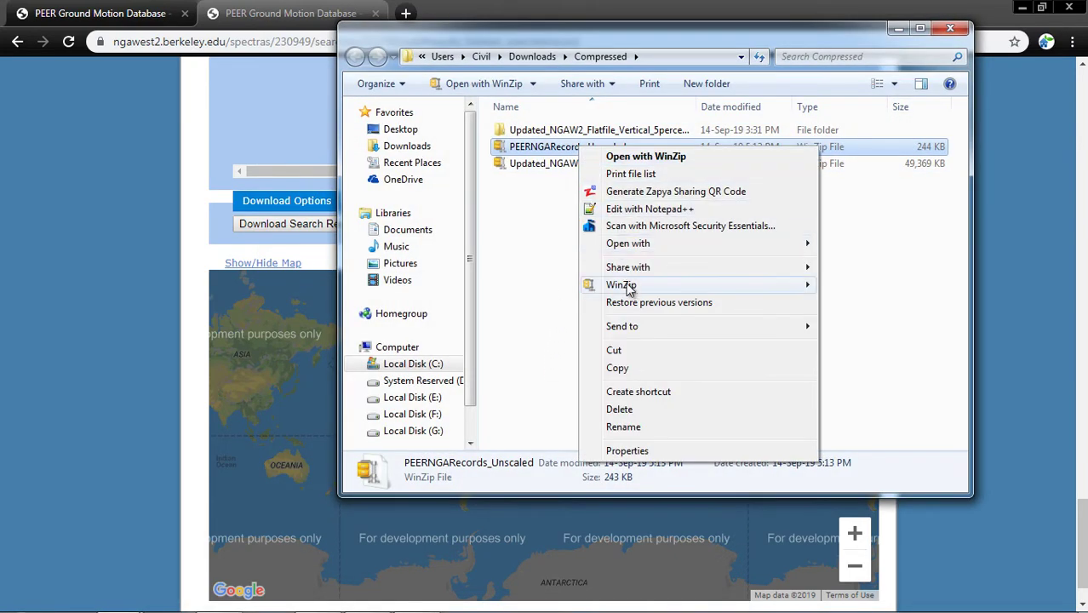
mouse_move(632, 284)
left_click(519, 322)
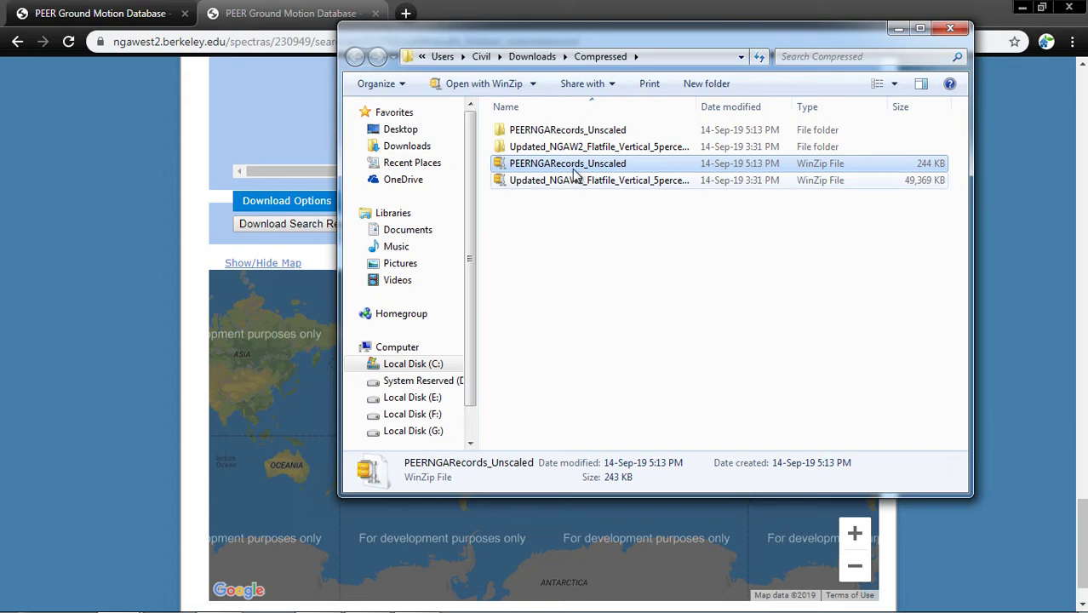
double_click(572, 131)
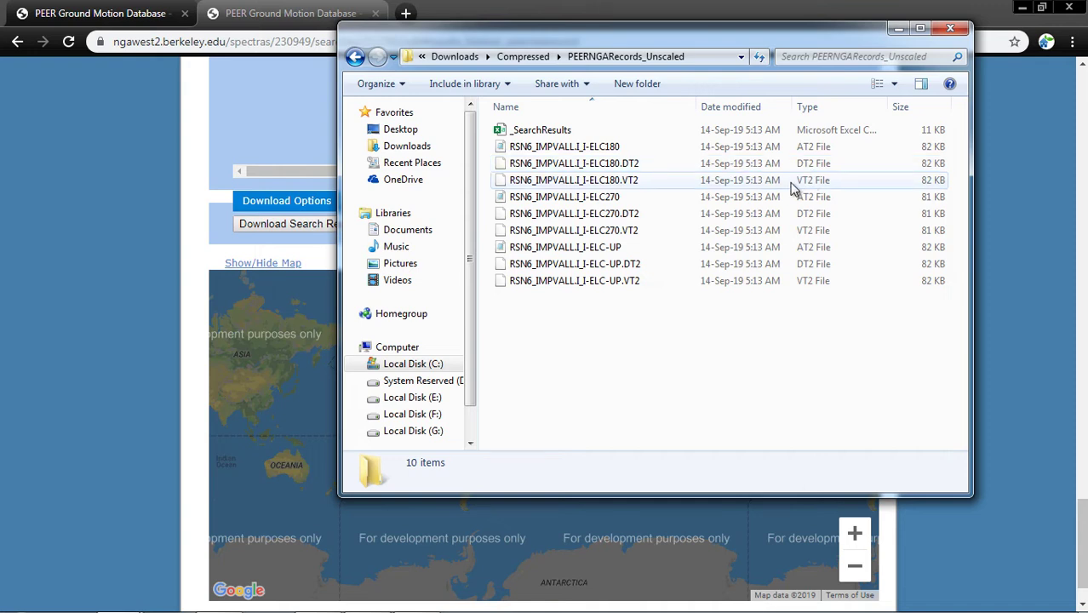
Open the _SearchResults file in Excel, widen columns A and B, and examine the search criteria, record metadata and spectra tables
double_click(549, 135)
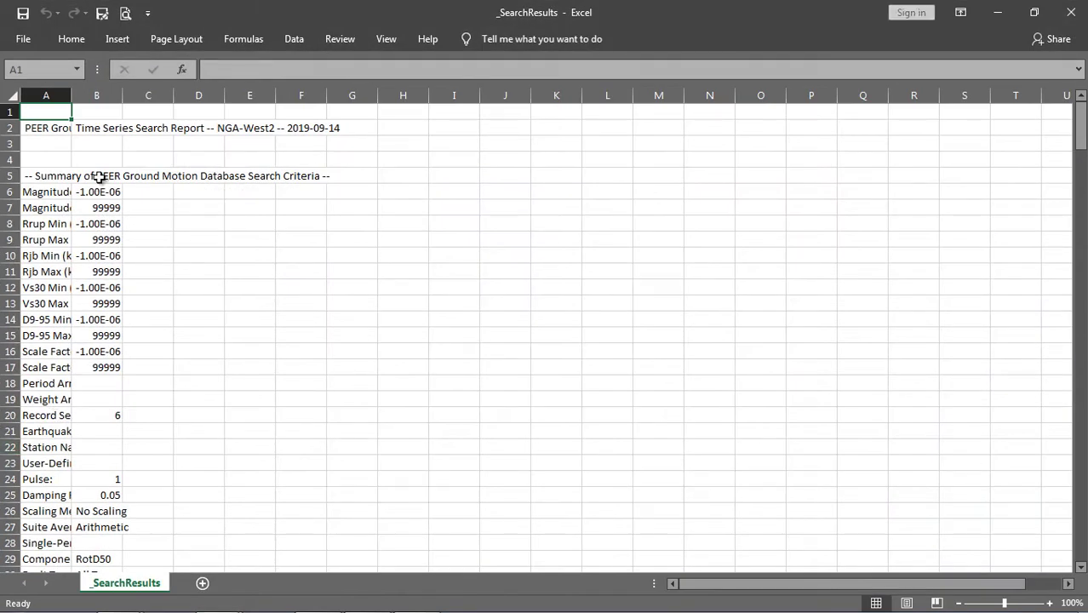
left_click_drag(72, 95, 299, 95)
scroll(282, 238, "down", 3)
scroll(282, 239, "down", 3)
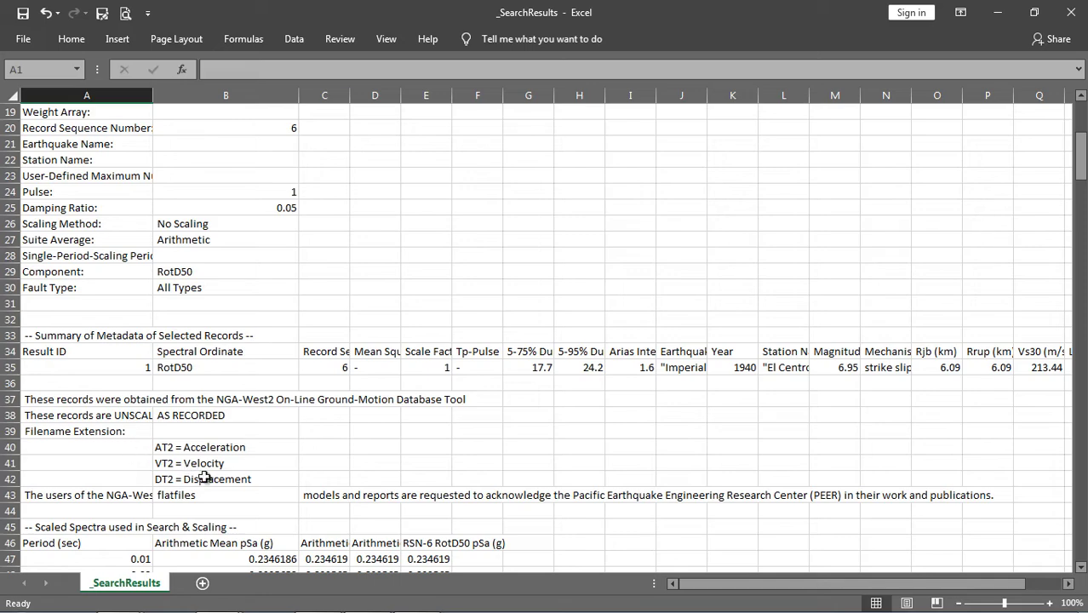
scroll(194, 476, "down", 10)
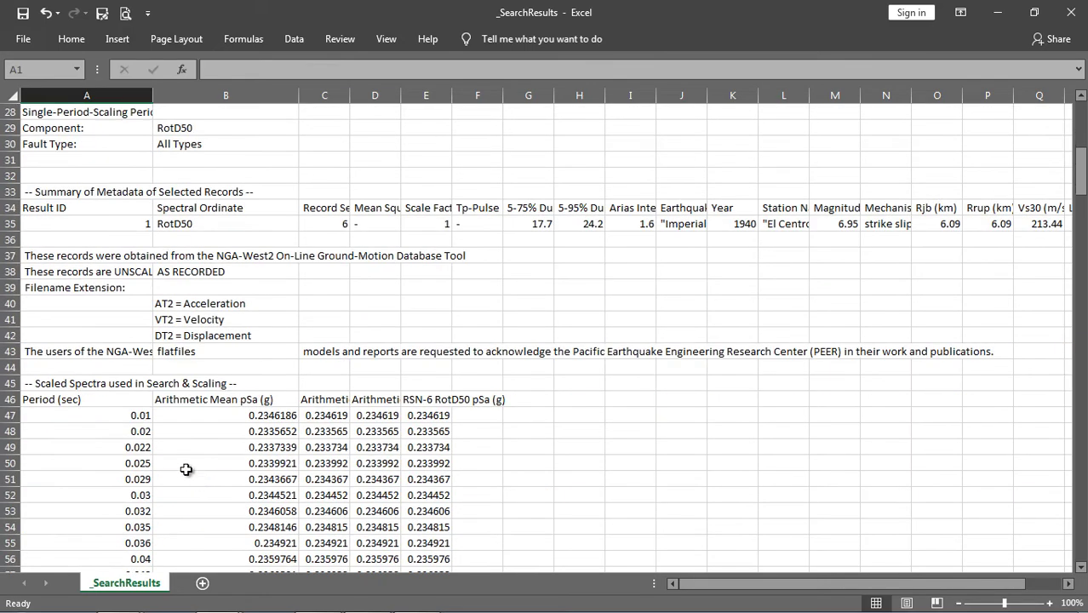
scroll(148, 421, "down", 12)
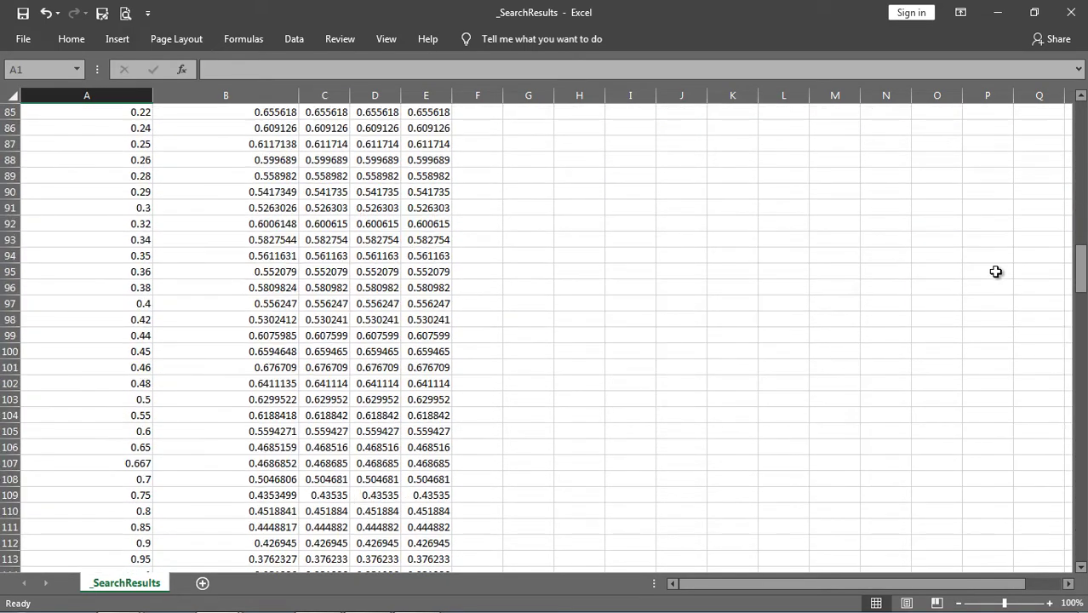
scroll(1058, 428, "down", 20)
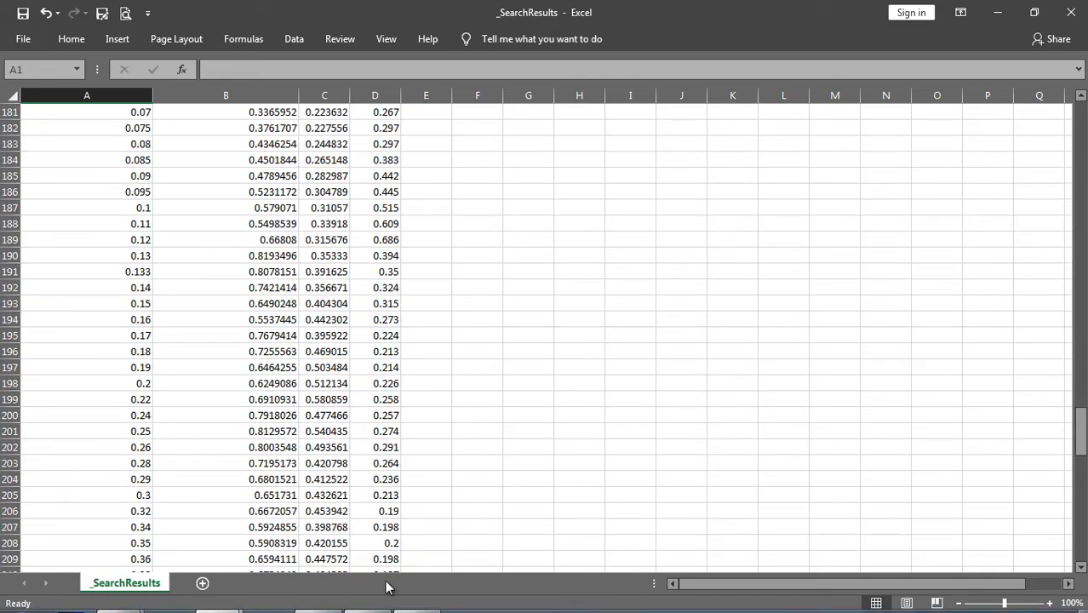
Return to the PEER database in Chrome and review the El Centro record's metadata and response spectra plot
left_click(318, 598)
scroll(812, 374, "up", 10)
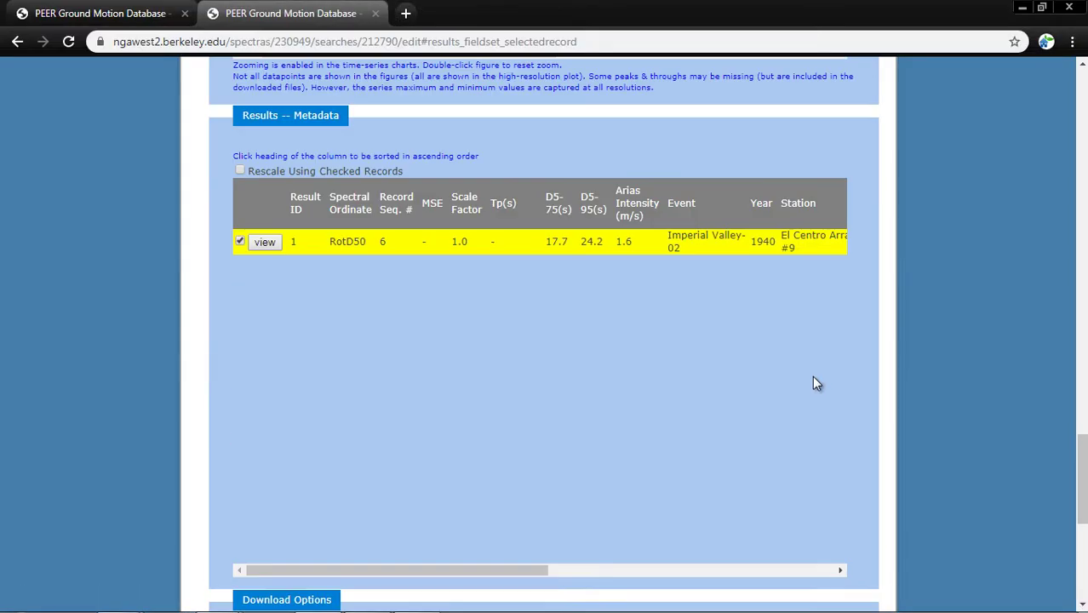
scroll(811, 374, "up", 7)
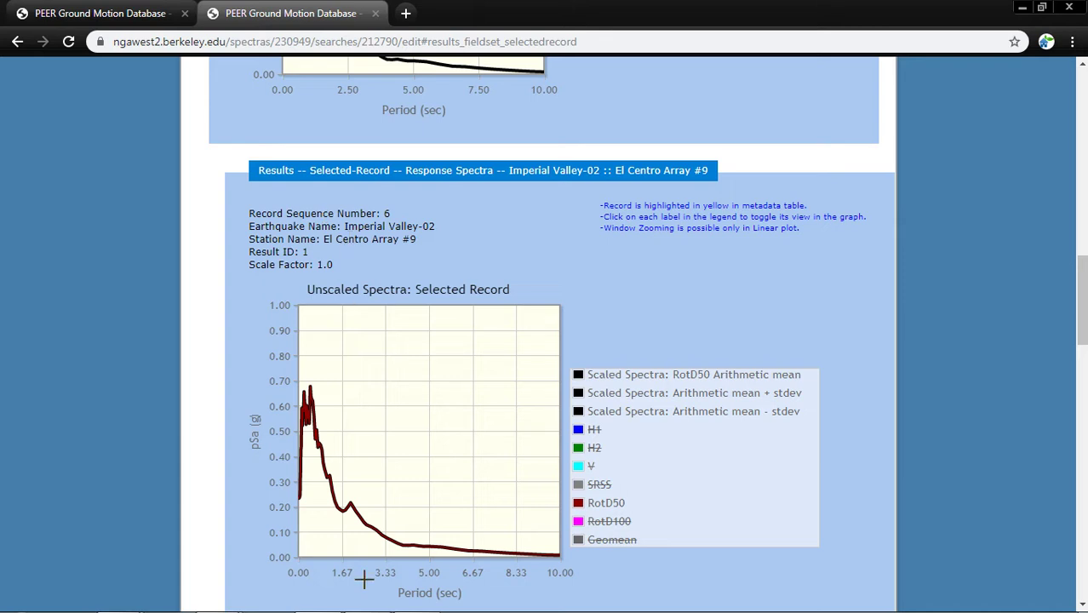
Switch to the Updated_NGAW2_Flatfile_Vertical_5percentdamping workbook in Excel and search it for "kobe"
mouse_move(210, 597)
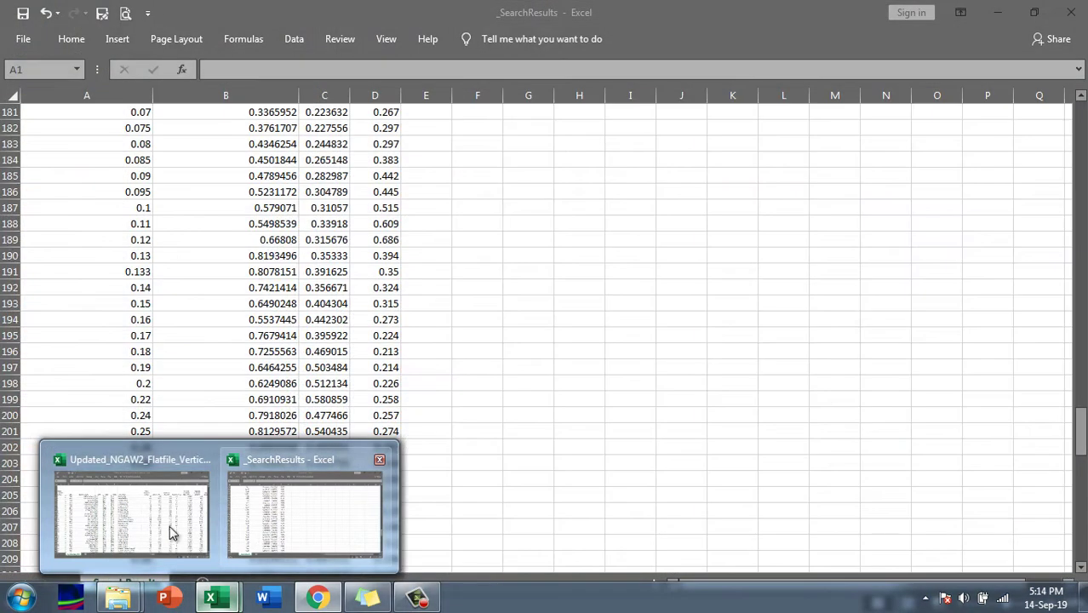
left_click(174, 534)
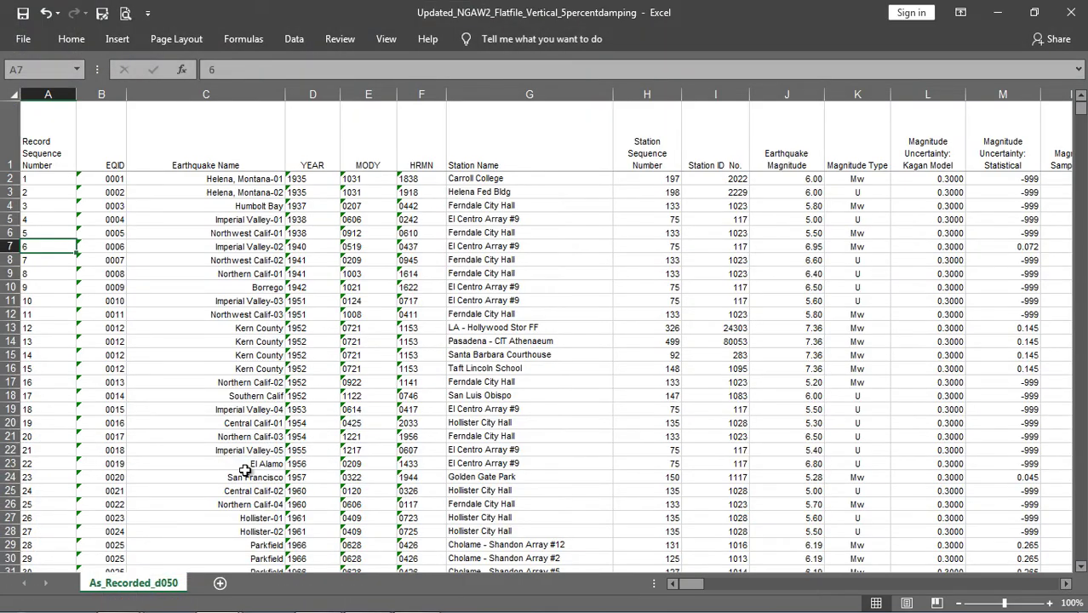
scroll(189, 430, "down", 3)
scroll(189, 431, "down", 2)
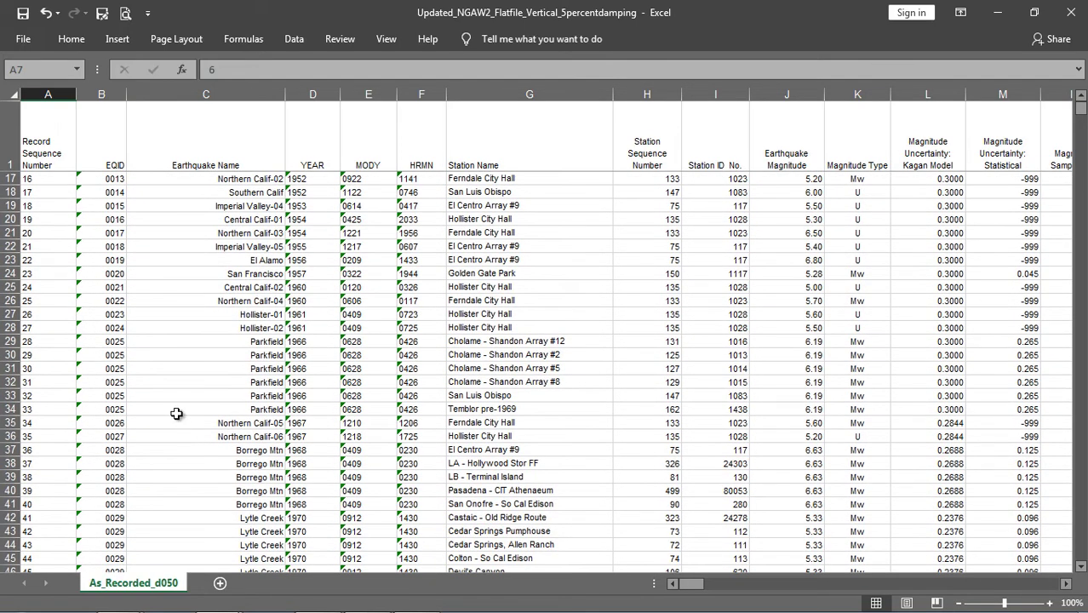
key("ctrl+f")
type("k")
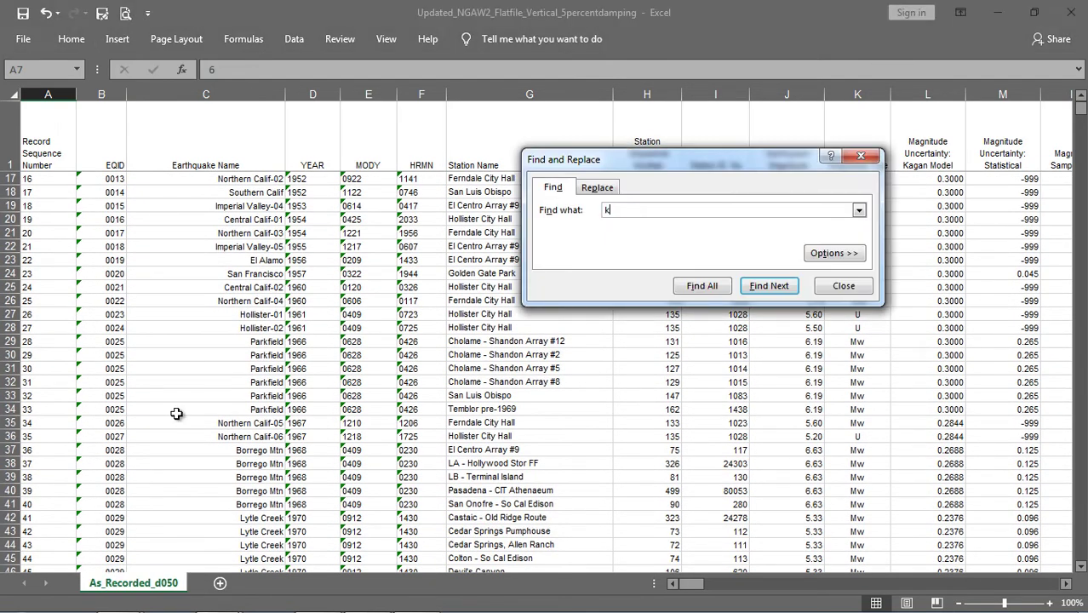
type("obe")
key("Return")
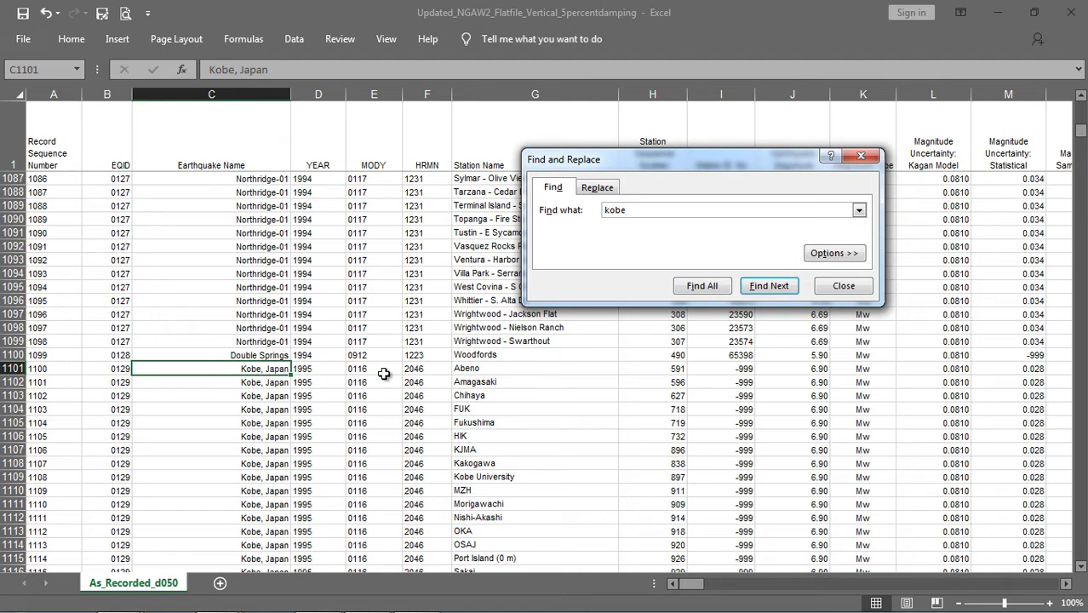
Review the Kobe, Japan records and their station names, and select the entire Kobe University station row
left_click_drag(7, 367, 21, 545)
scroll(31, 495, "down", 2)
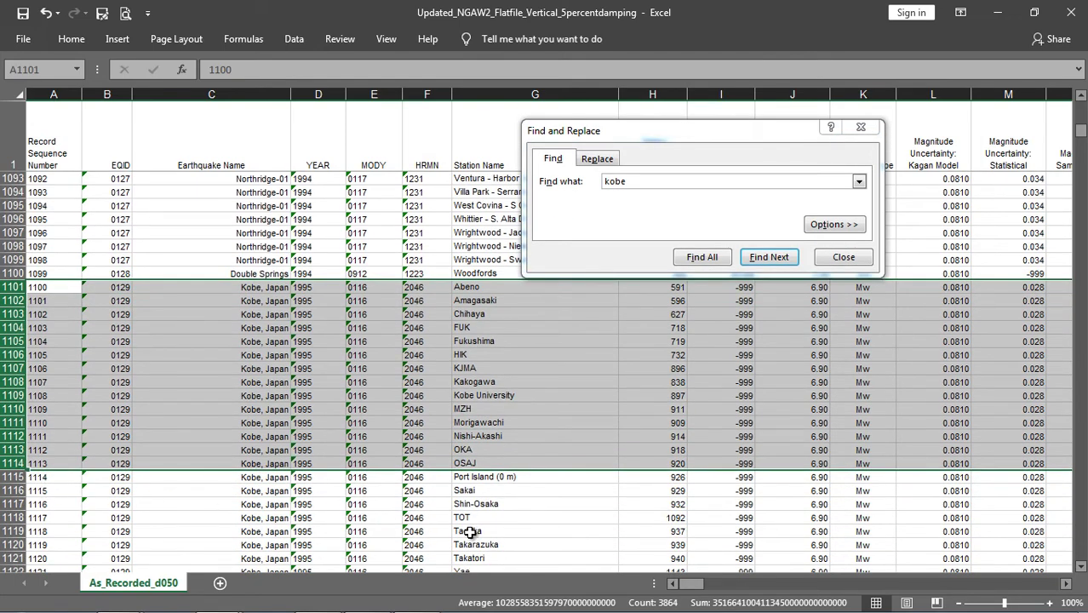
scroll(338, 538, "down", 1)
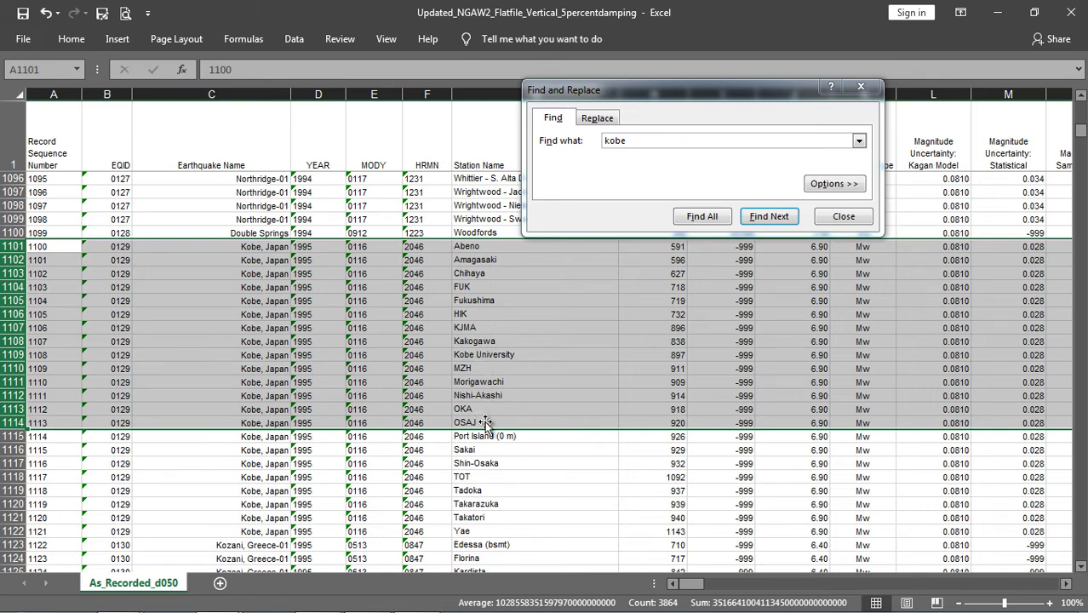
left_click(493, 502)
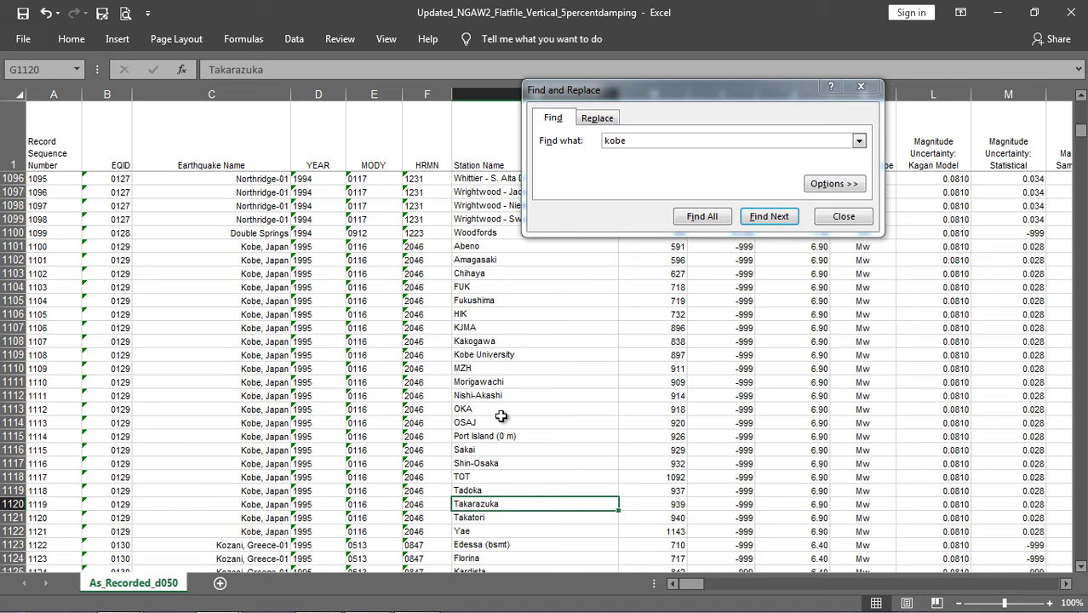
left_click(494, 354)
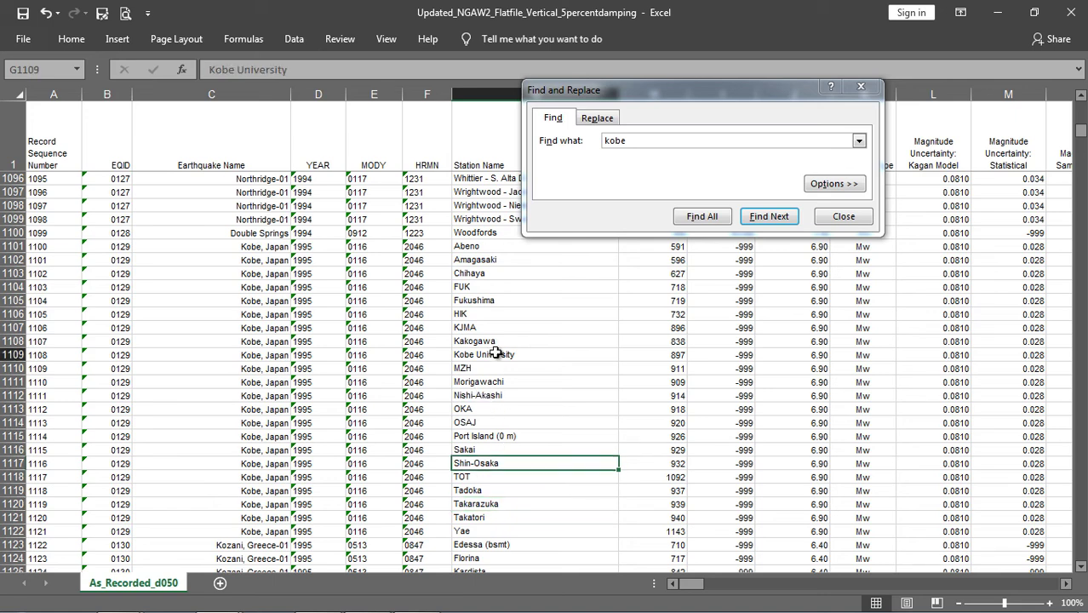
left_click(25, 354)
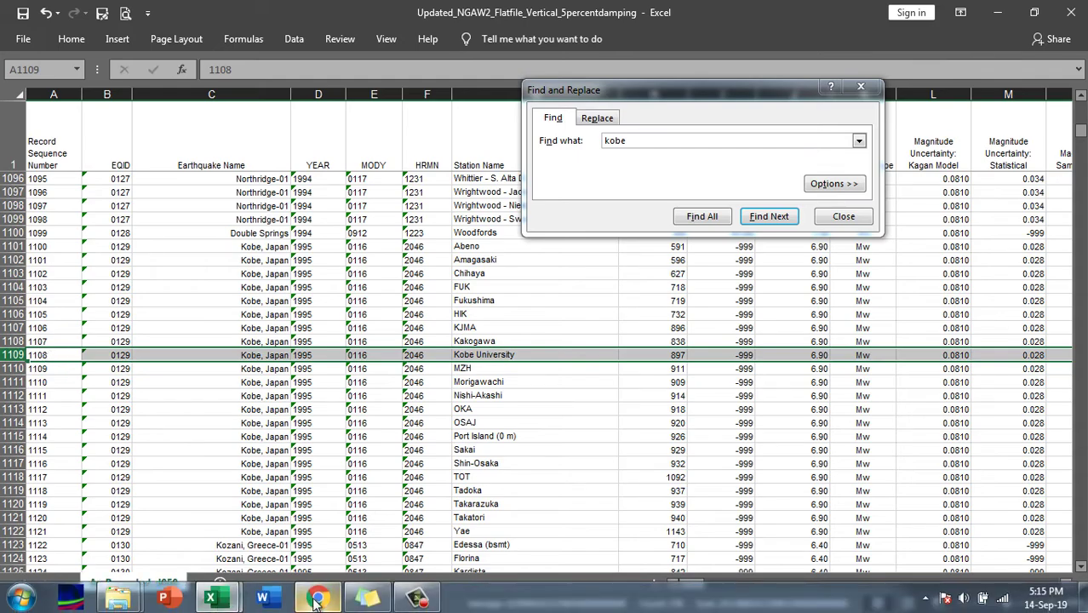
Switch back to the PEER database in Chrome and search the records for RSN 1108
left_click(317, 597)
scroll(432, 401, "up", 15)
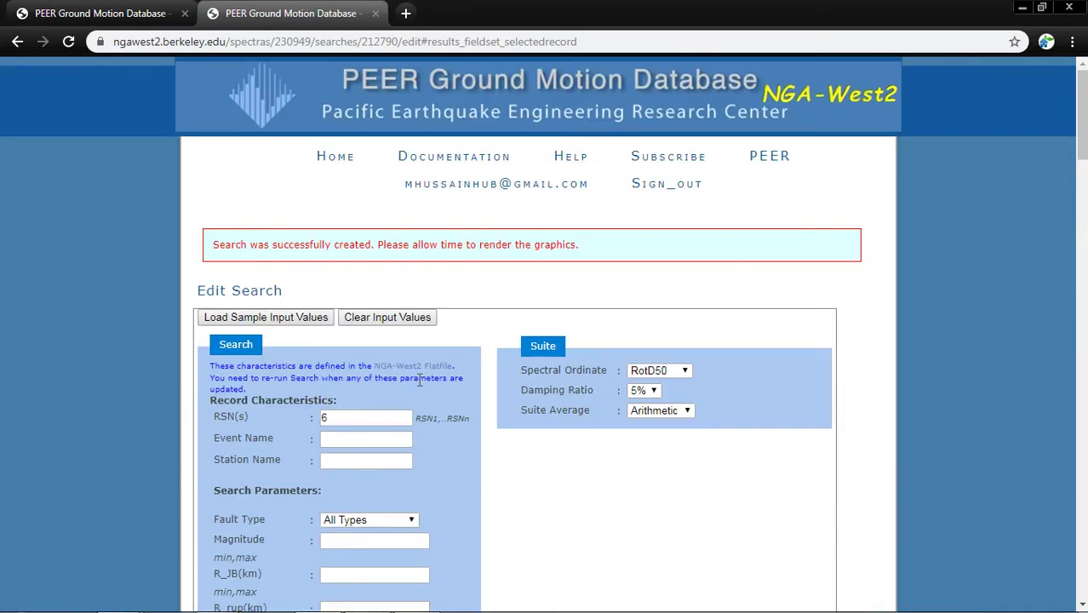
left_click_drag(345, 413, 317, 415)
type("1108")
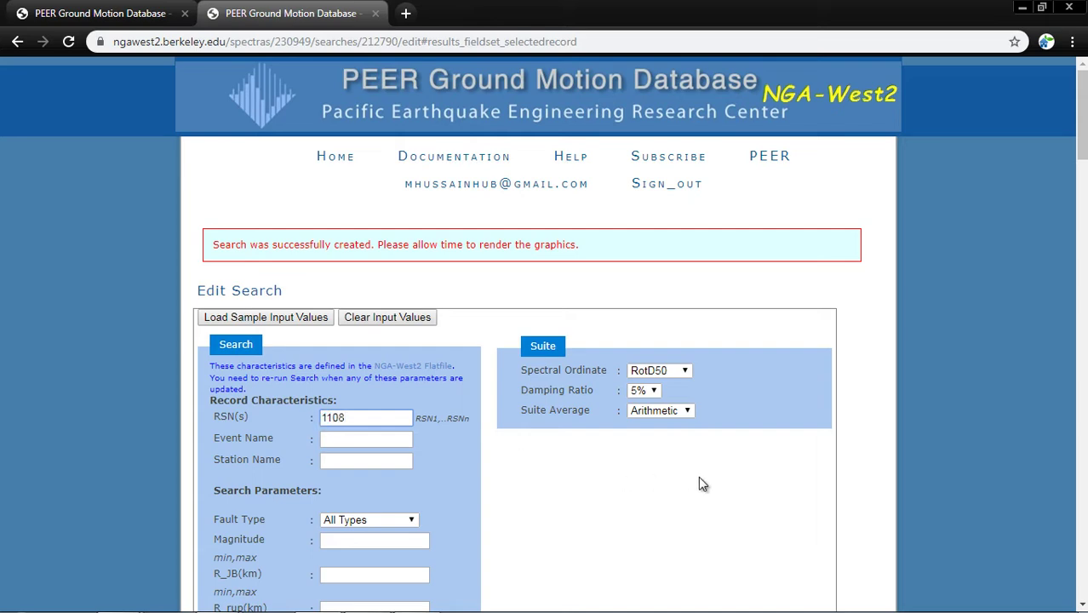
scroll(698, 478, "down", 6)
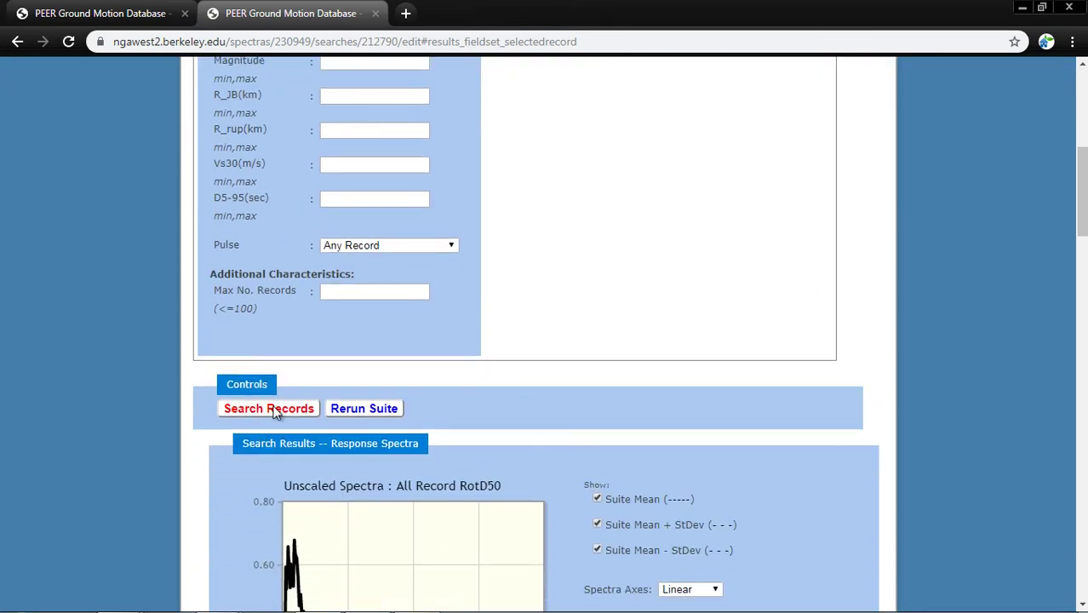
left_click(274, 410)
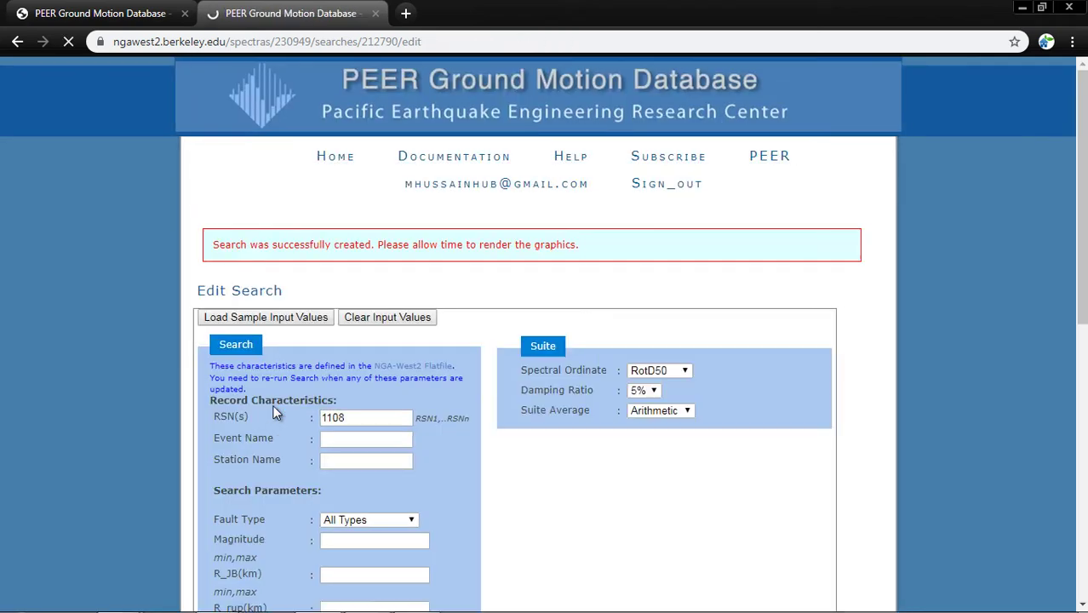
Display the Kobe University record and examine its response spectrum, time series plots and metadata
scroll(522, 491, "down", 5)
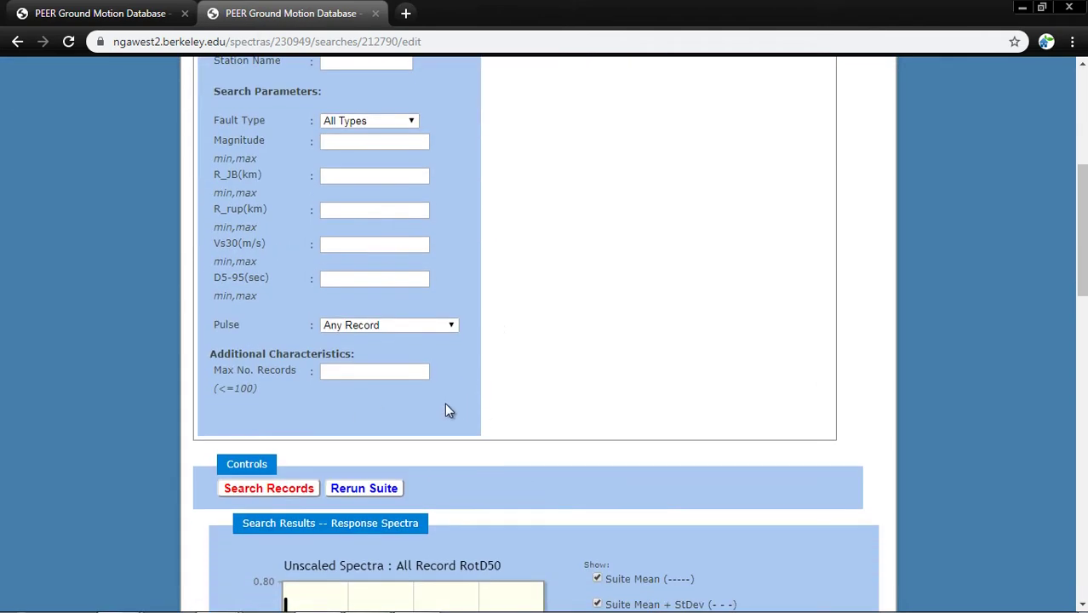
scroll(459, 425, "down", 7)
scroll(444, 464, "down", 1)
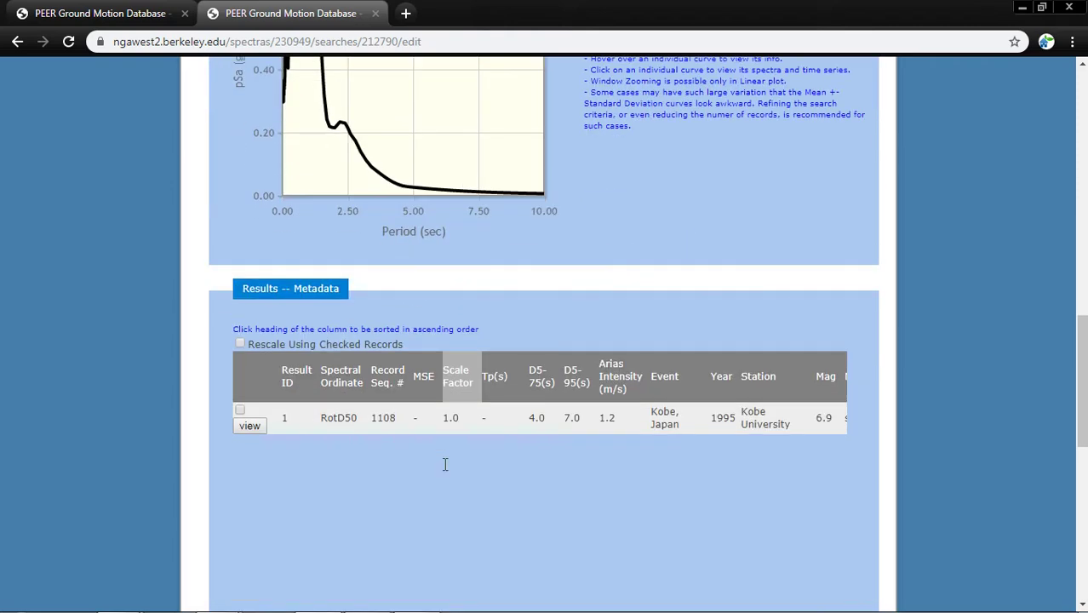
scroll(442, 468, "up", 5)
scroll(439, 464, "down", 5)
left_click(240, 411)
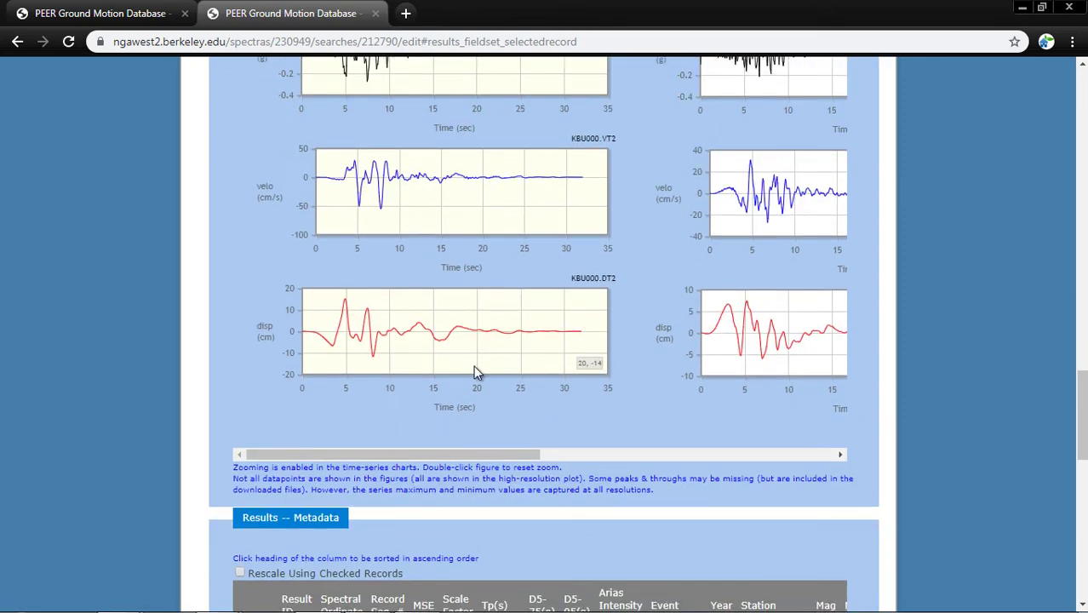
scroll(473, 365, "down", 3)
scroll(820, 530, "down", 5)
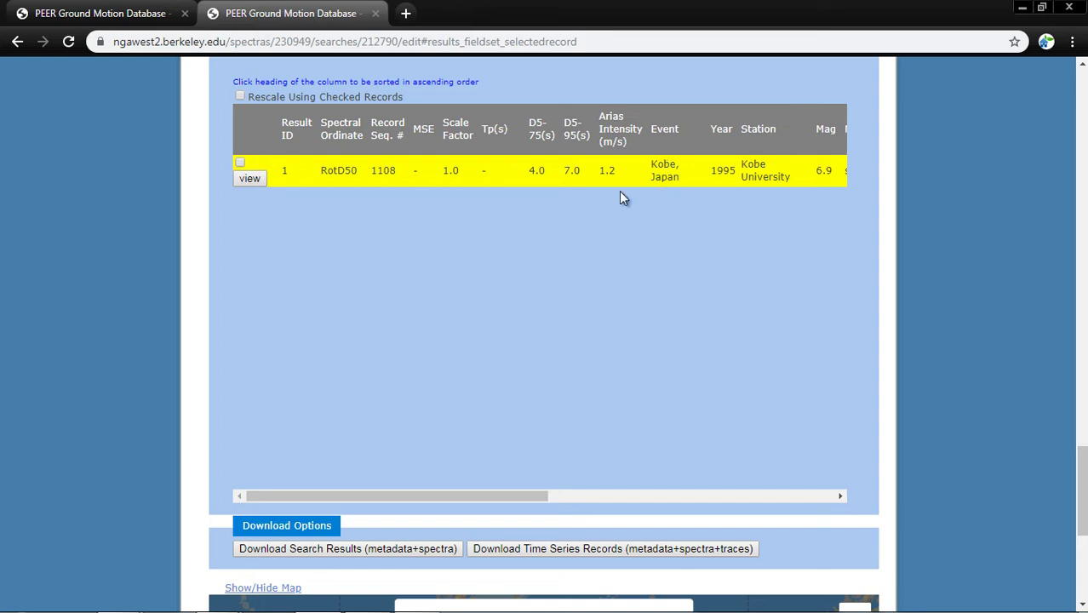
Switch to the PEERNGARecords_Unscaled folder and look over the El Centro 180, 270 and UP AT2 files
mouse_move(134, 606)
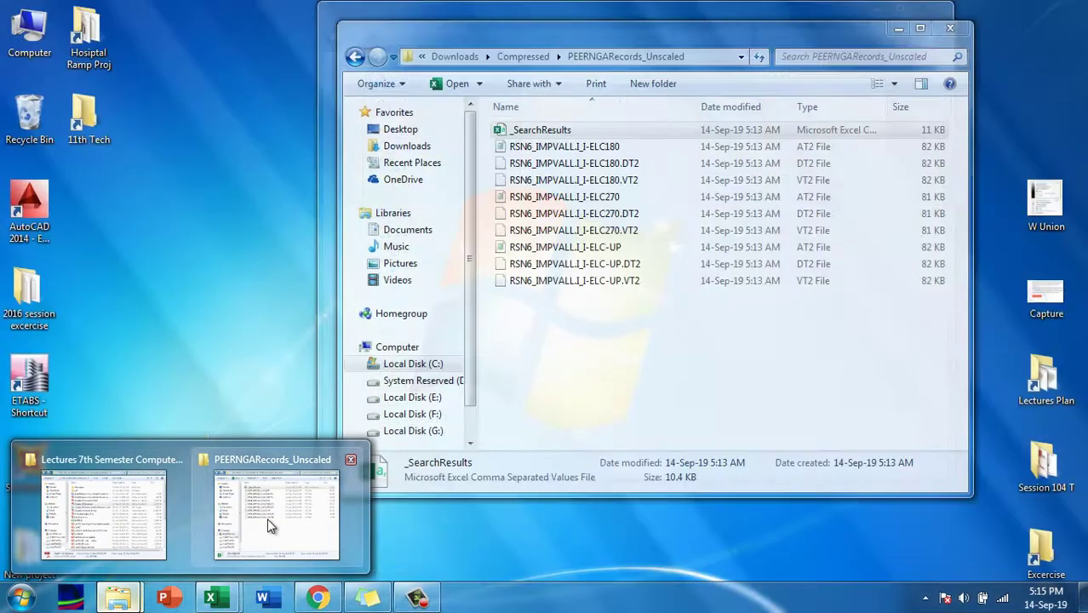
left_click(274, 549)
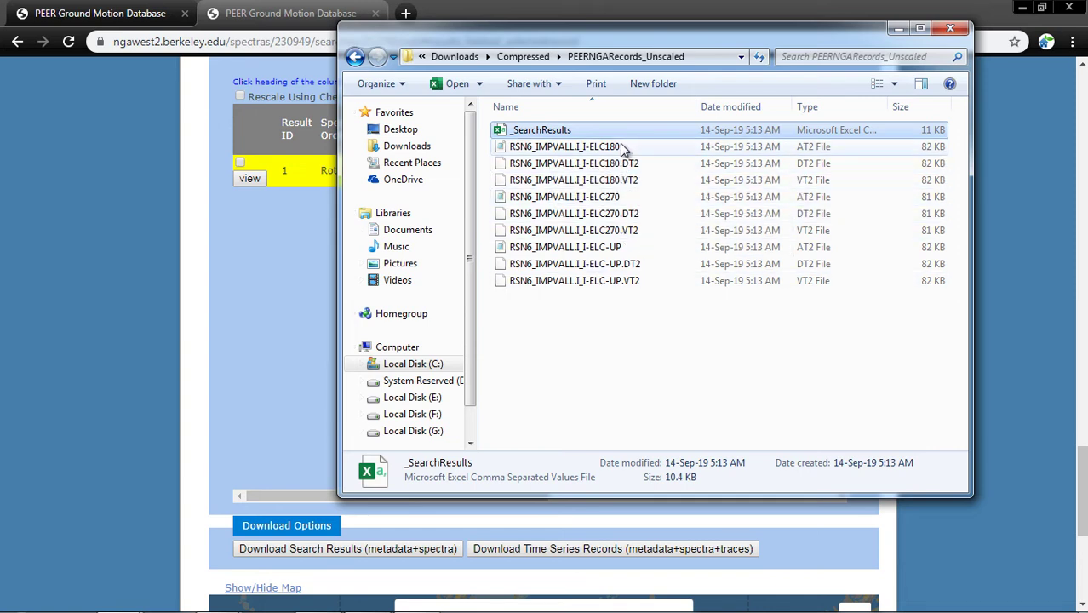
left_click(632, 197)
left_click(630, 249)
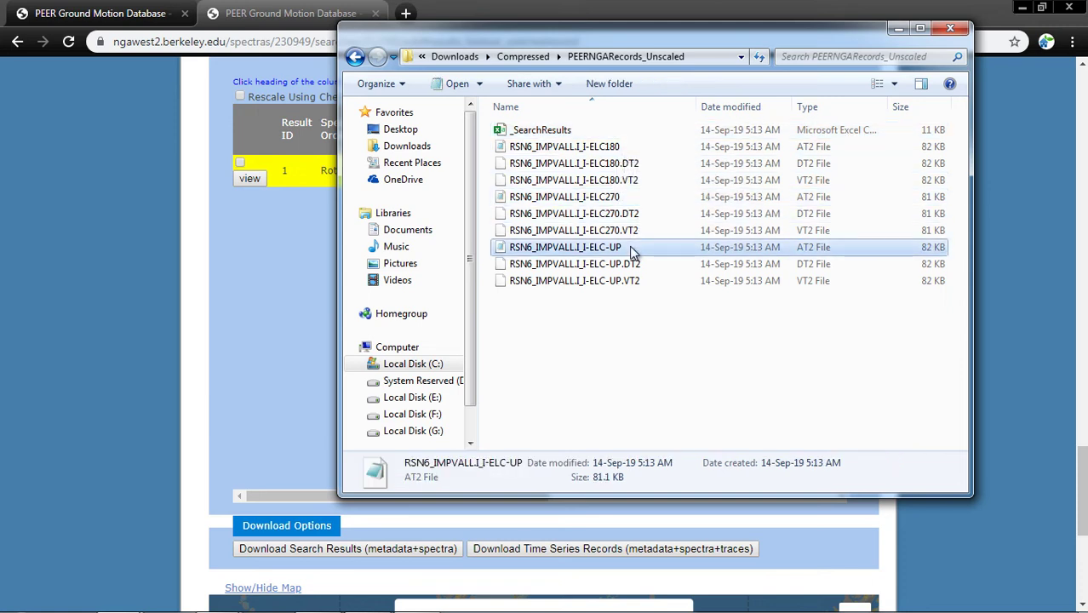
Open the RSN6_IMPVALL.I_I-ELC180 AT2 file, examine its header direction 180 and acceleration values, and close it
double_click(620, 146)
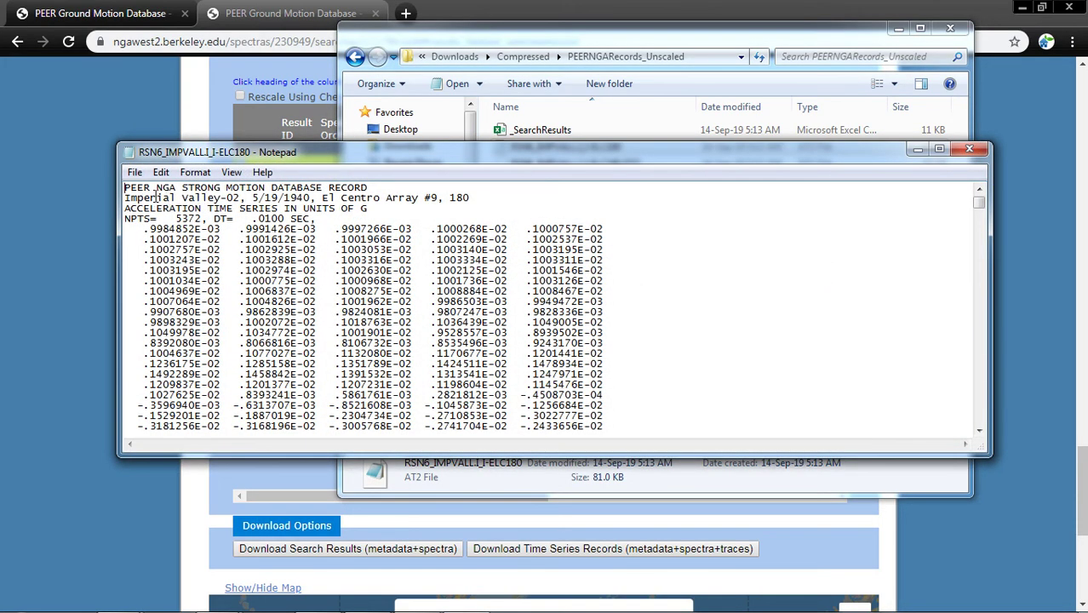
left_click_drag(310, 197, 448, 201)
left_click(453, 196)
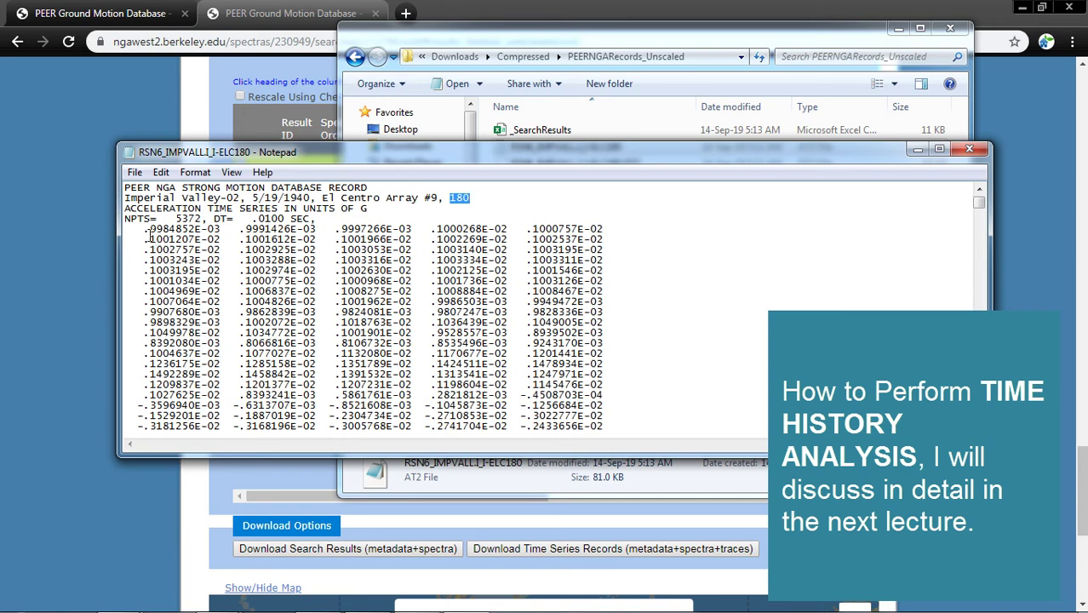
scroll(246, 302, "down", 4)
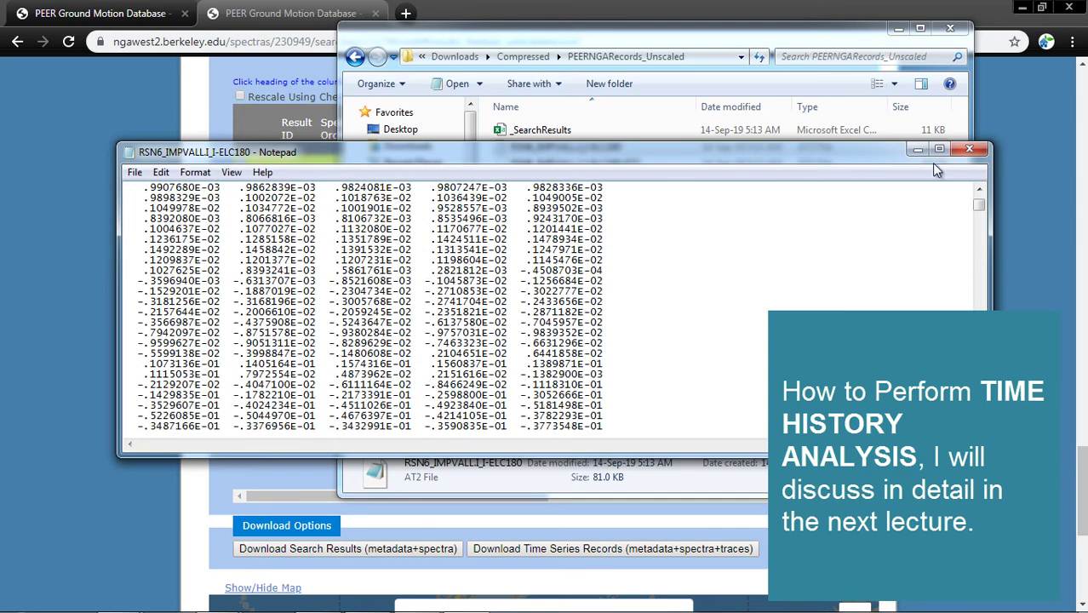
left_click(968, 149)
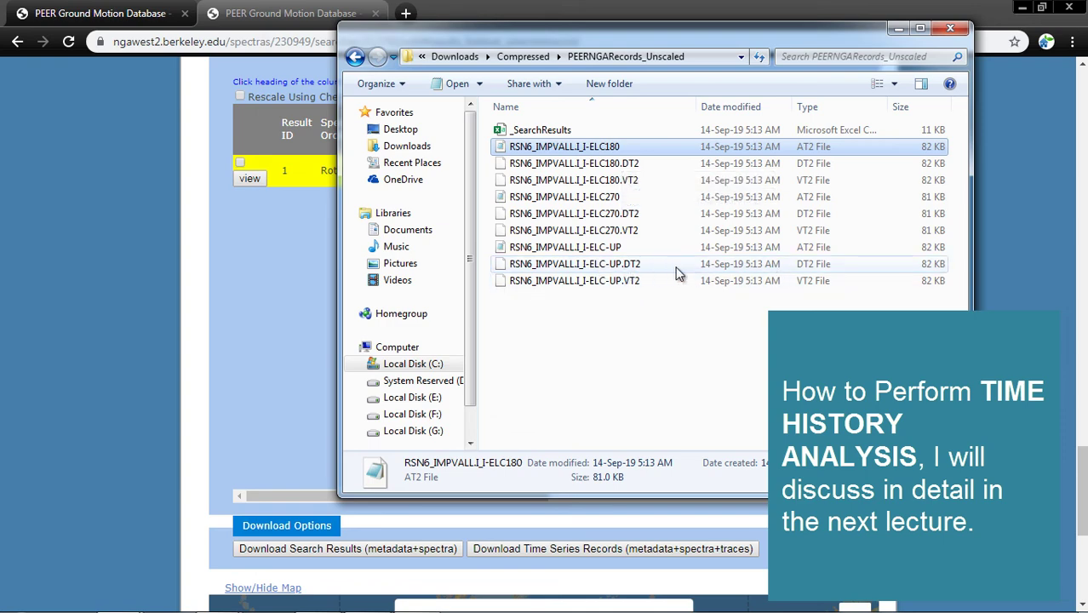
Open RSN6_IMPVALL.I_I-ELC270.VT2, choosing Notepad from the installed programs as the program for this file type
right_click(637, 232)
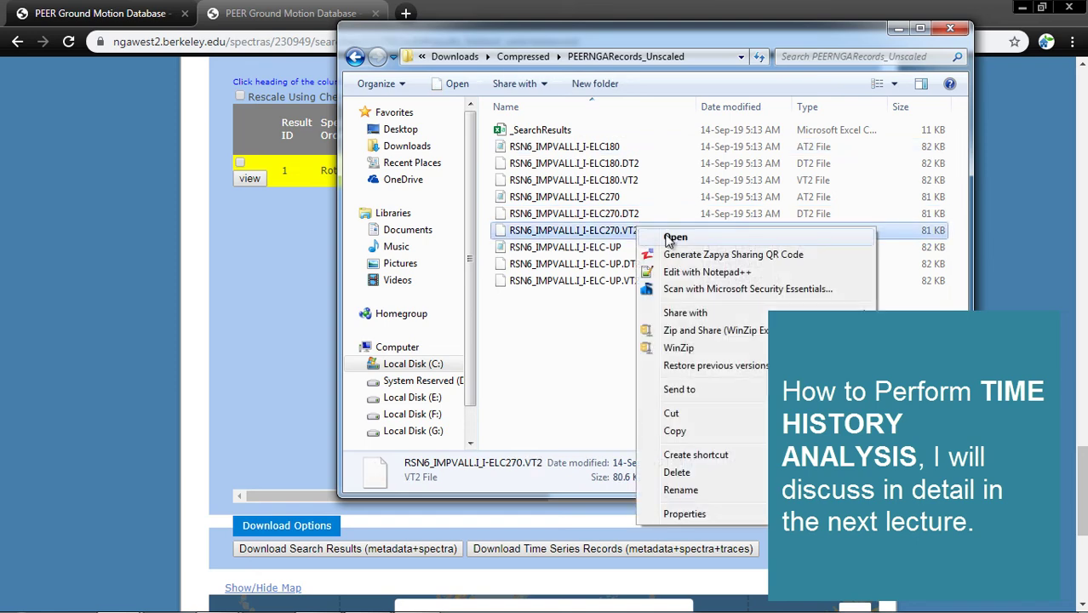
left_click(671, 238)
left_click(451, 356)
left_click(593, 387)
left_click(396, 247)
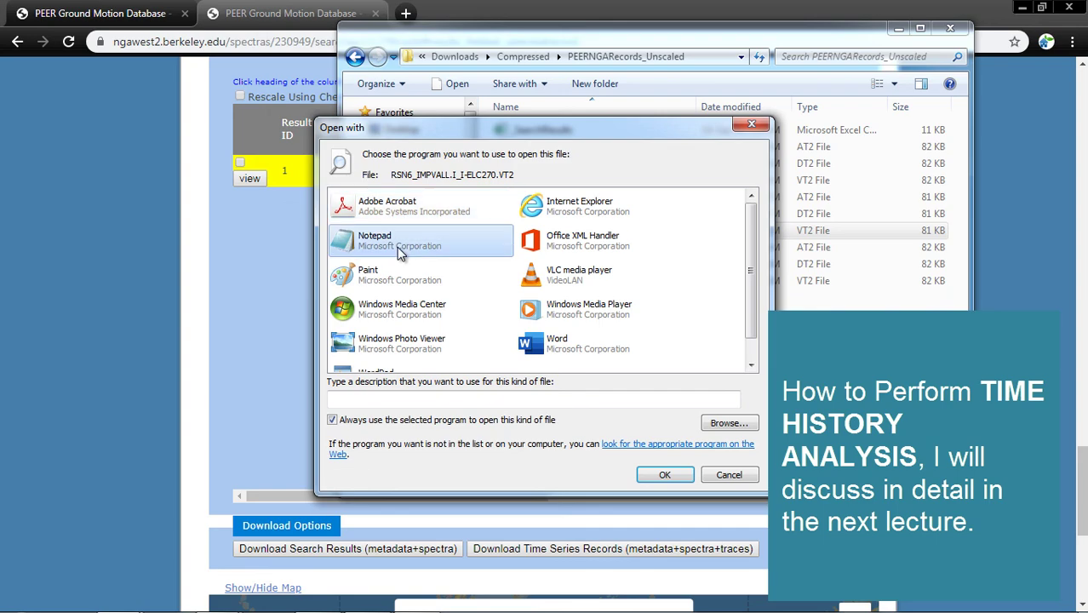
left_click(663, 474)
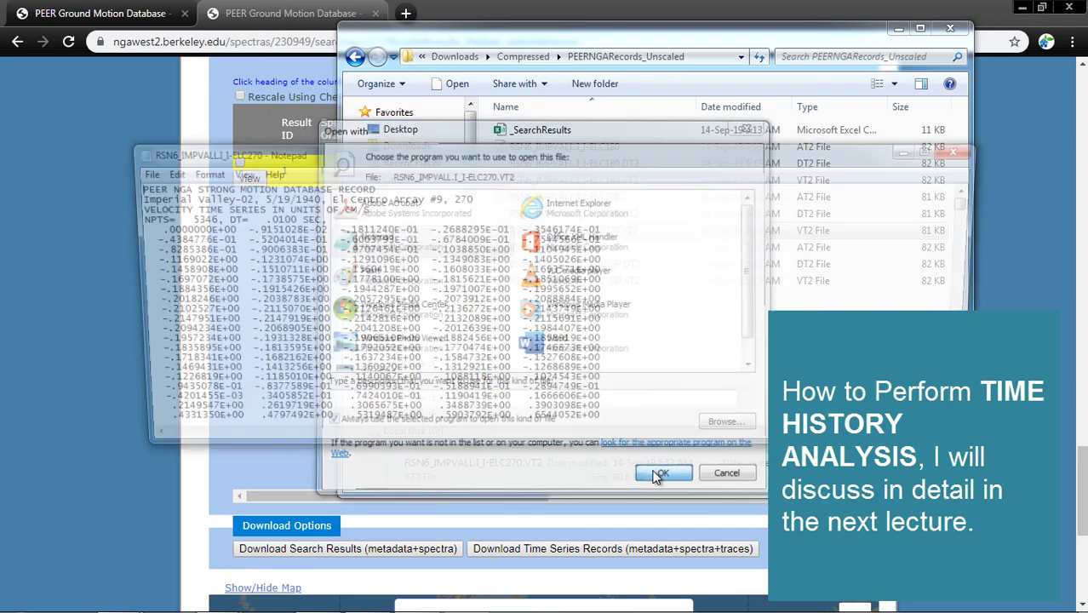